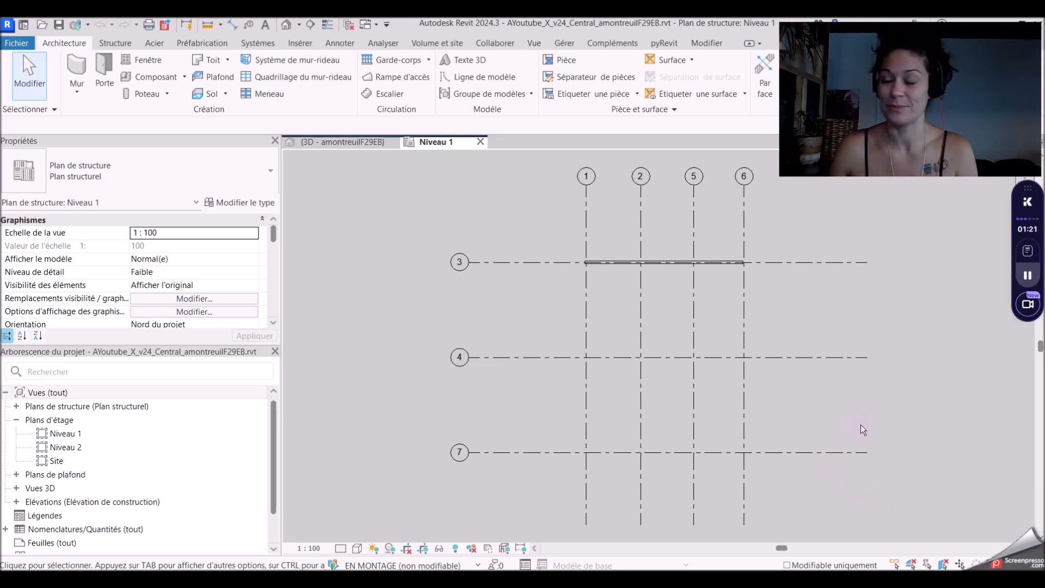
- Delete the wall running along grid line 3 in the Niveau 1 structural plan
scroll(536, 359, "down", 3)
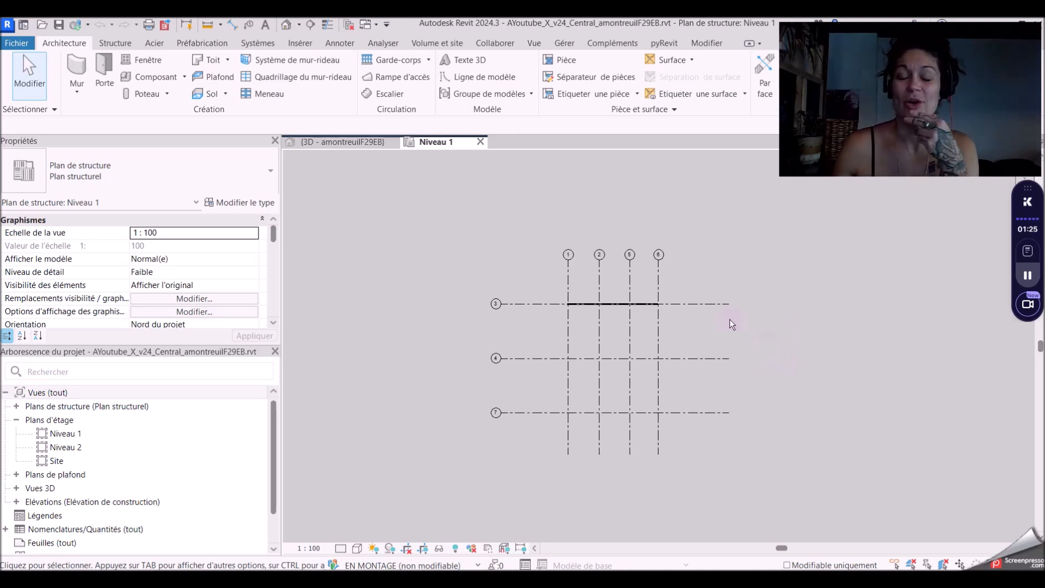
scroll(628, 306, "up", 3)
scroll(530, 310, "up", 2)
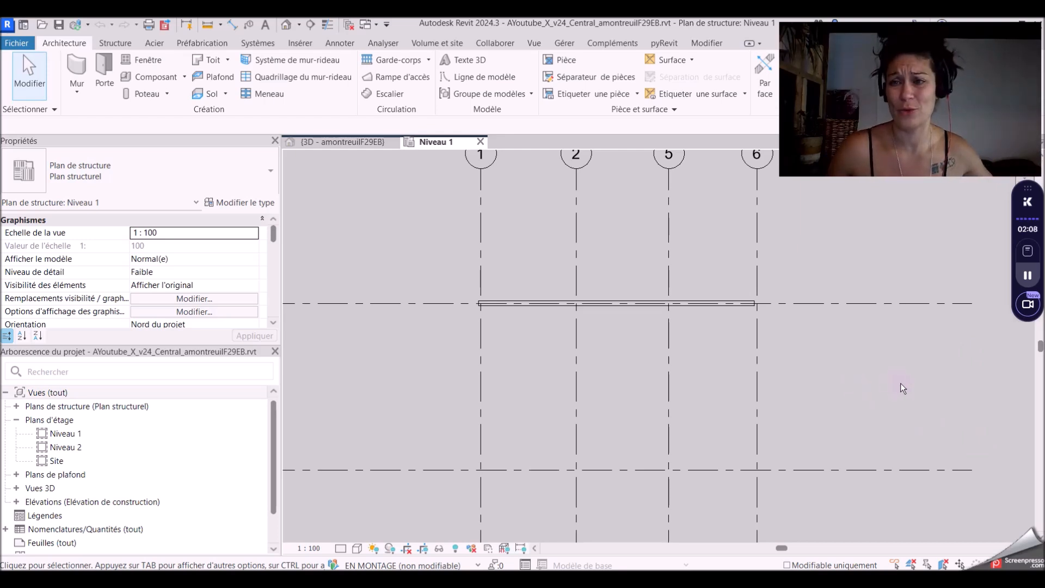
left_click(707, 303)
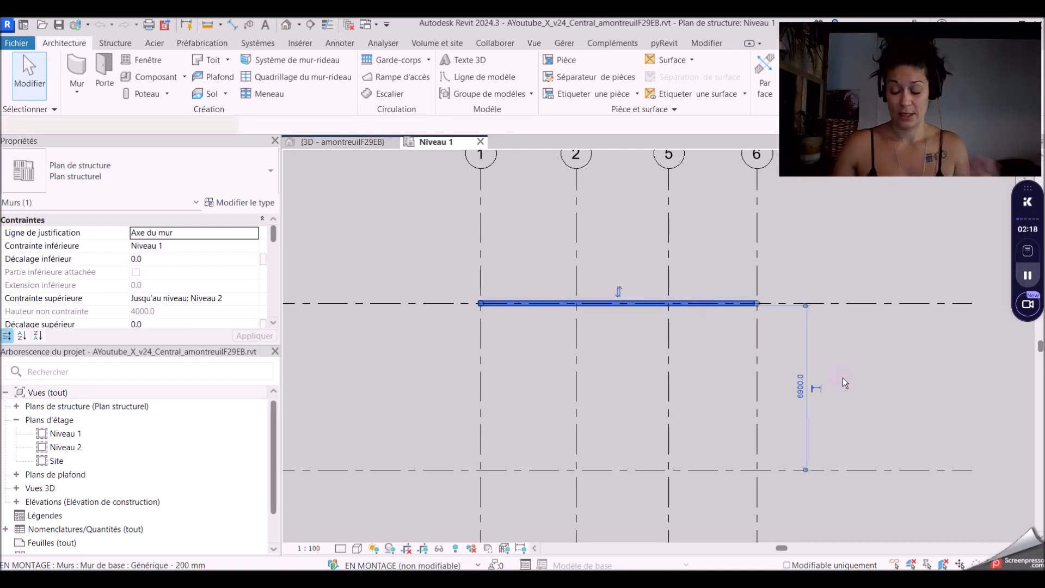
key("Delete")
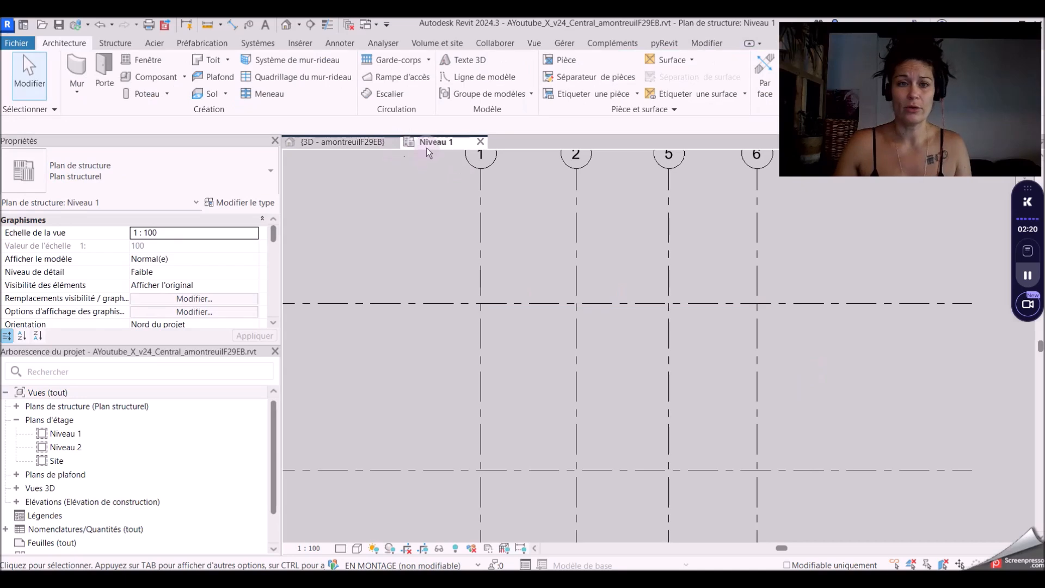
- Tile the Niveau 1 plan and the 3D view side by side, fit both to their windows, and leave the plan active
key("w")
key("t")
key("z")
key("a")
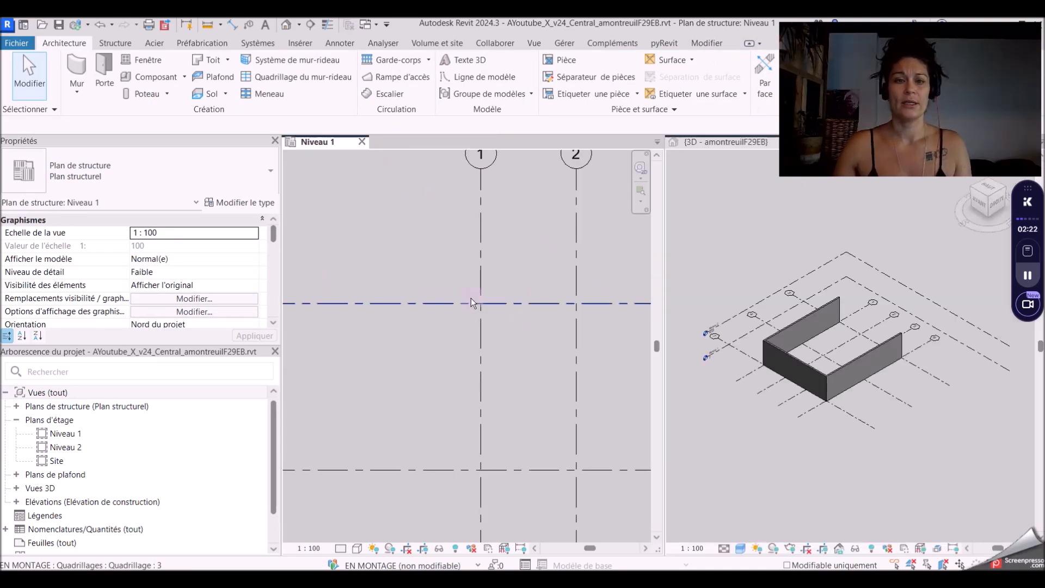
scroll(798, 359, "down", 2)
scroll(372, 358, "down", 3)
scroll(876, 385, "down", 1)
scroll(869, 383, "up", 5)
left_click(937, 429)
scroll(1001, 419, "down", 4)
scroll(785, 327, "up", 2)
left_click(524, 274)
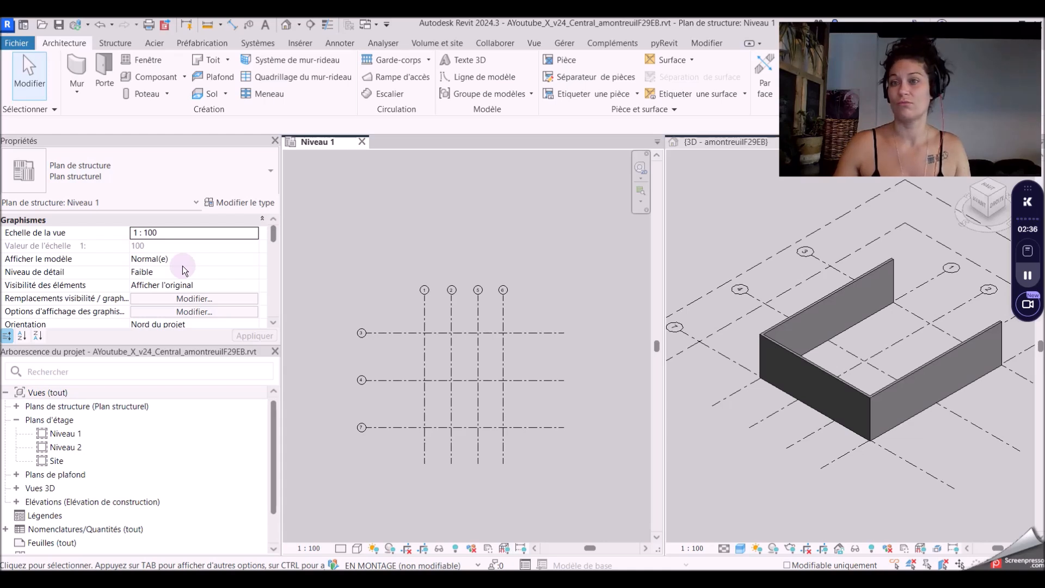
- Try the Architecture discipline on the Niveau 1 plan view and undo the change
scroll(174, 280, "down", 2)
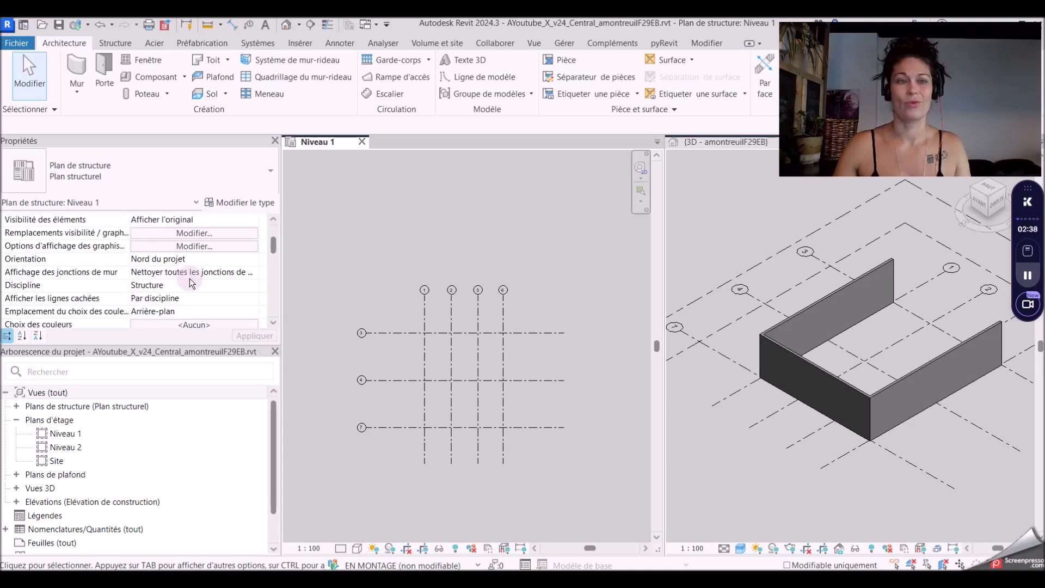
left_click(253, 286)
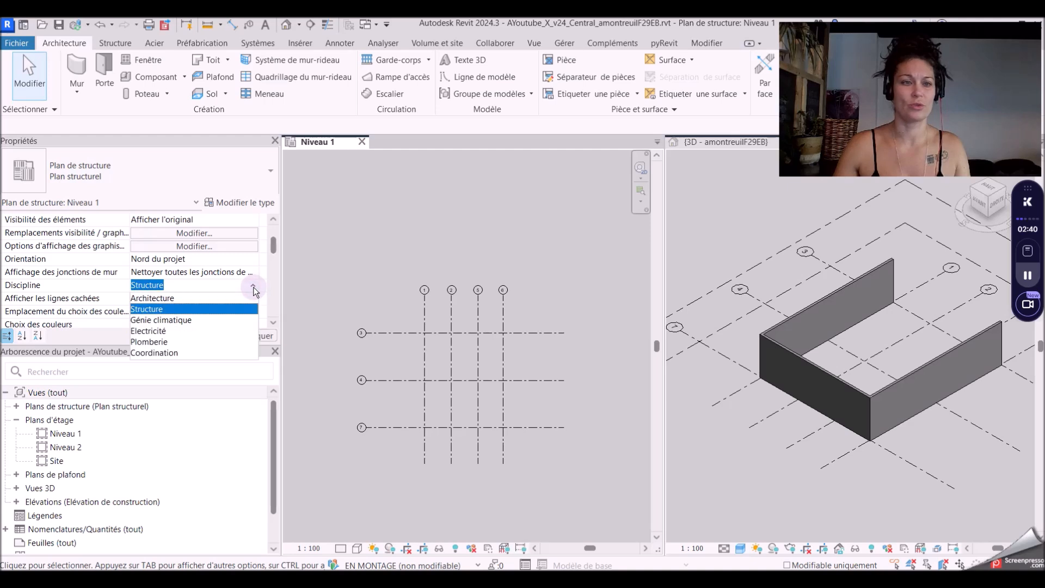
left_click(176, 298)
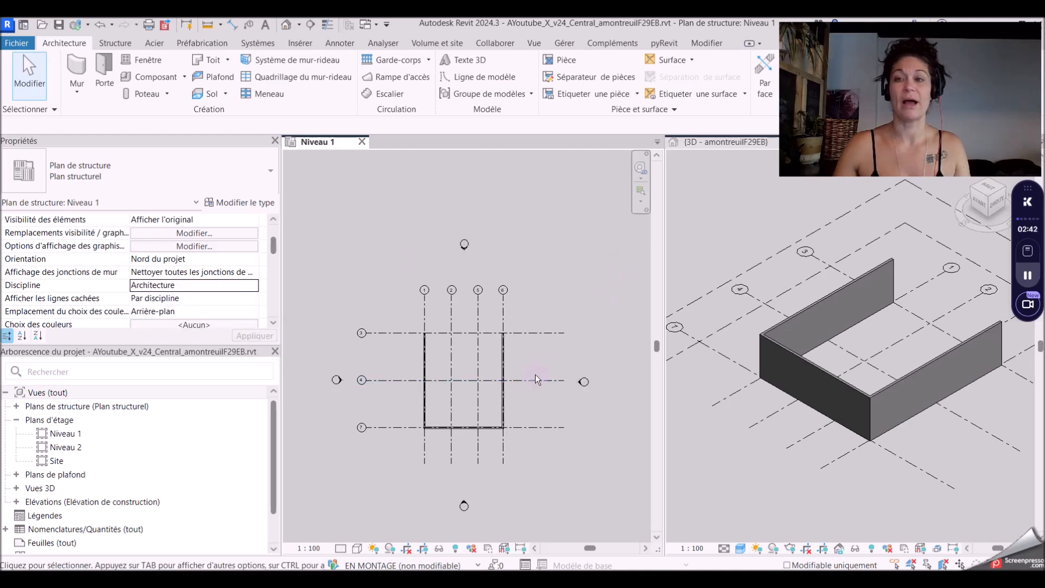
key("ctrl+z")
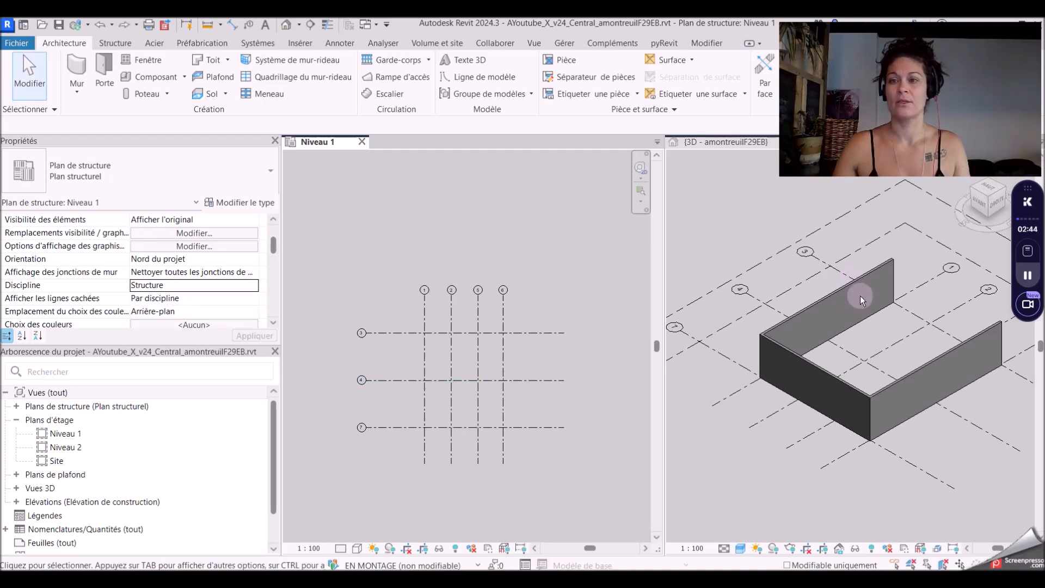
- Select the three remaining walls in the 3D view and enable their Structure property to make them load-bearing
left_click(854, 284)
double_click(845, 375)
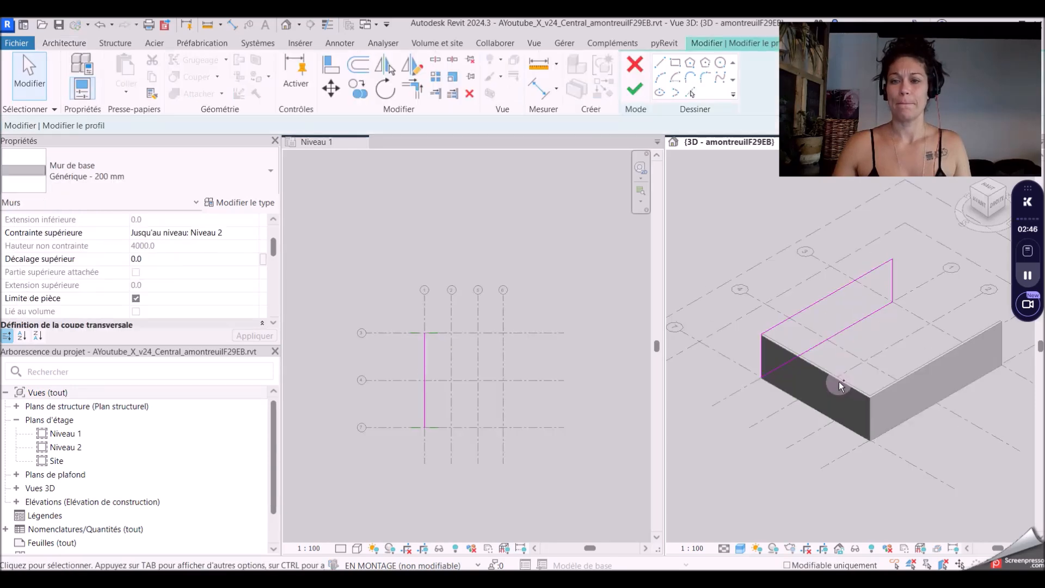
left_click(634, 88)
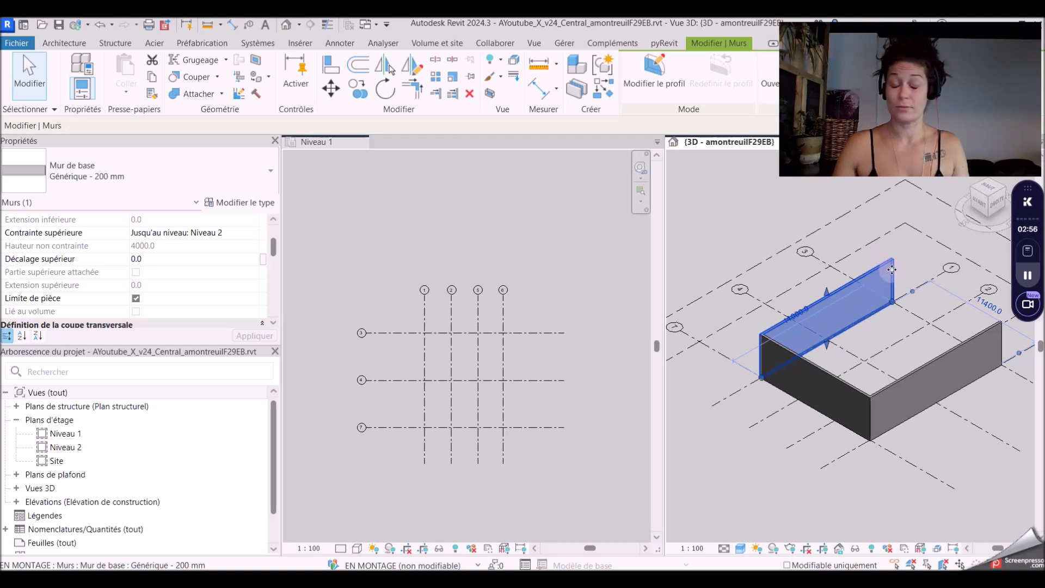
left_click(841, 383, "ctrl")
left_click(901, 385, "ctrl")
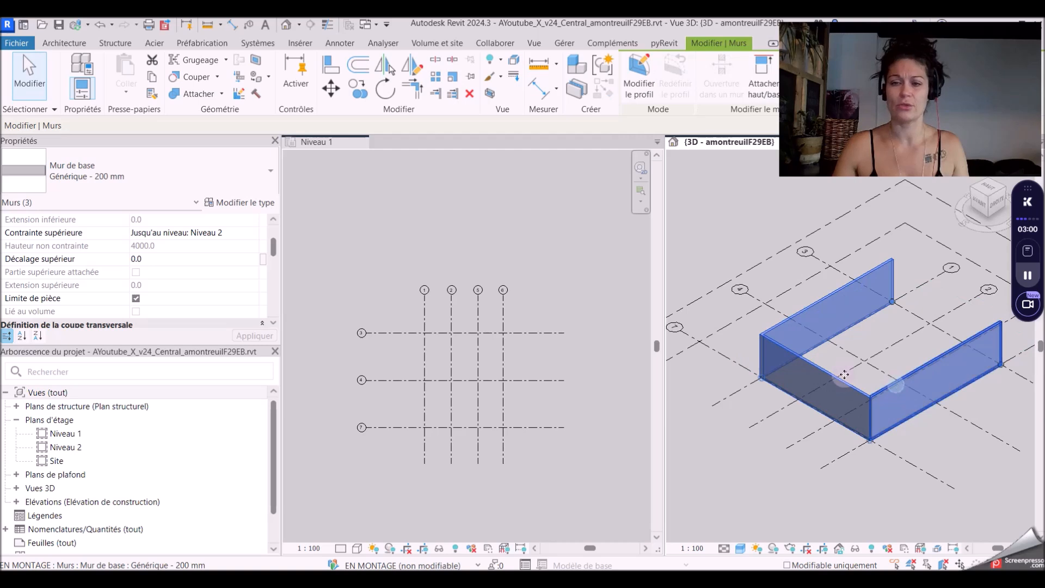
scroll(159, 273, "down", 3)
left_click(143, 249)
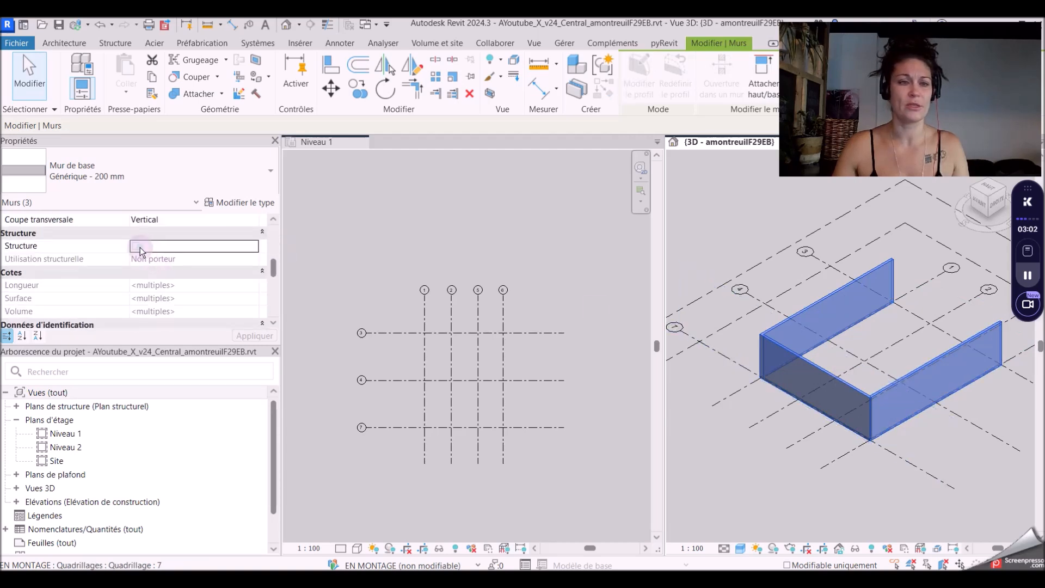
left_click(570, 288)
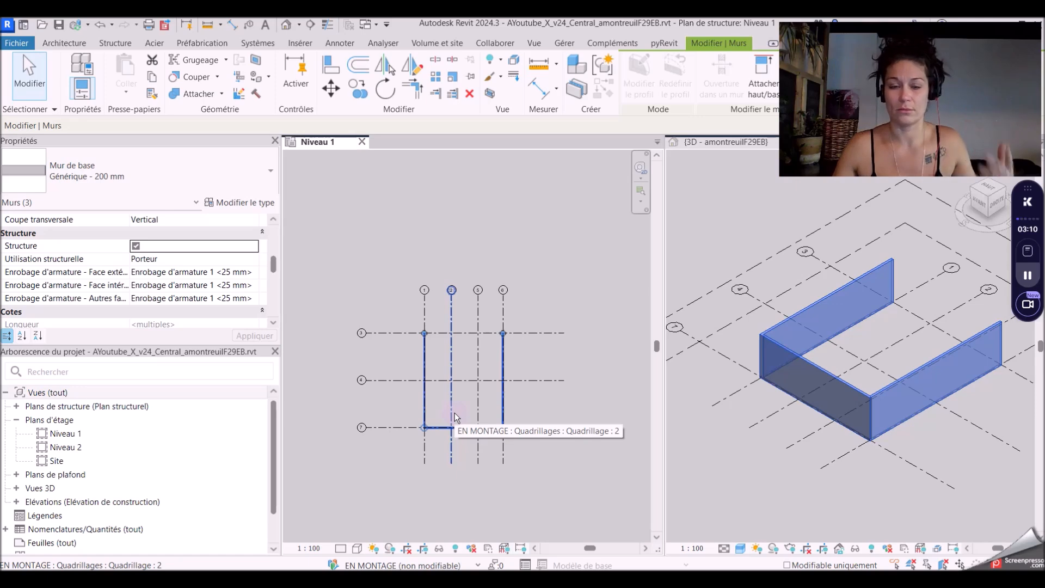
scroll(463, 381, "up", 4)
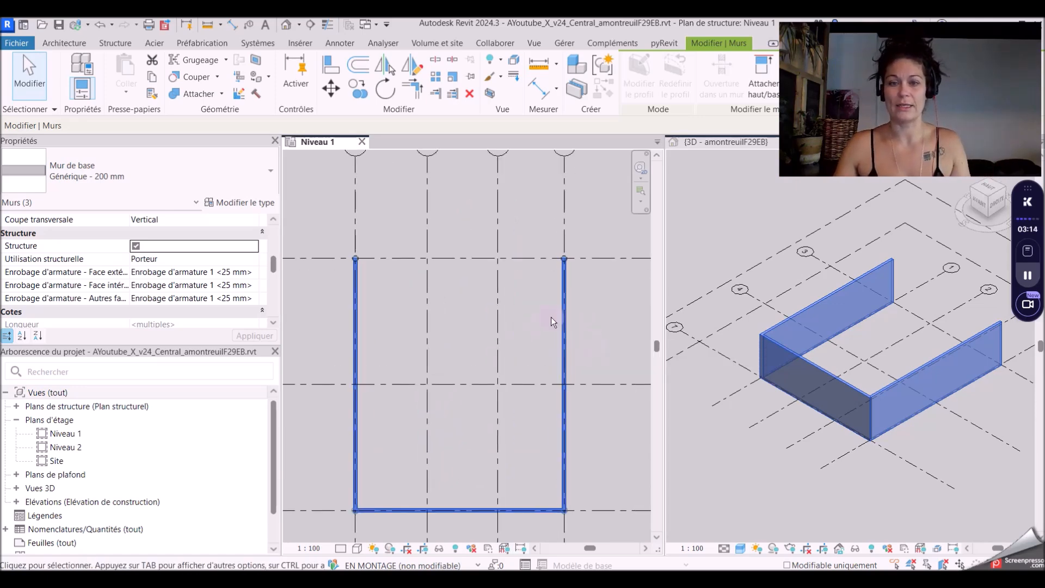
scroll(621, 313, "down", 2)
left_click(590, 338)
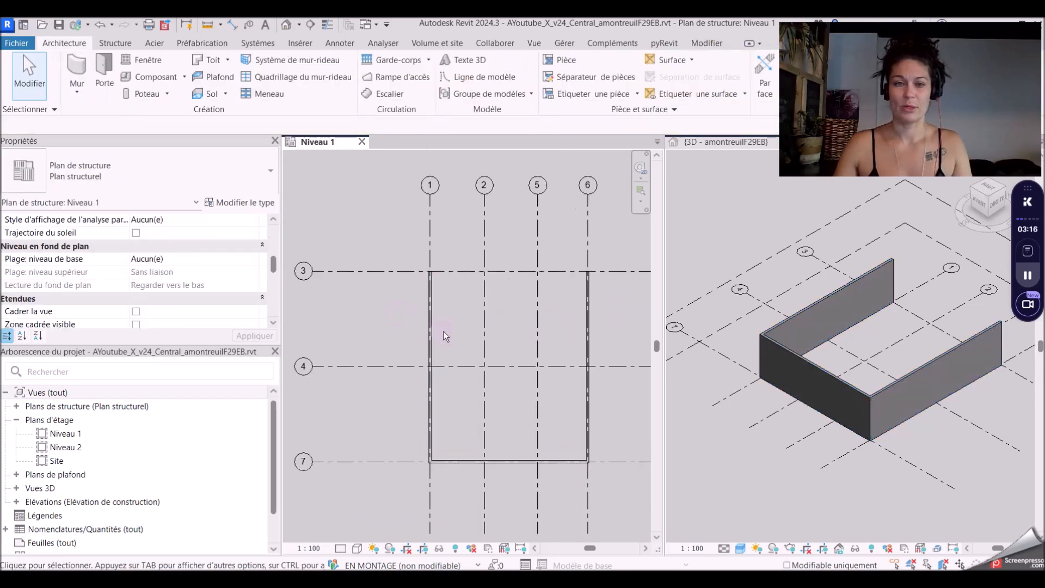
- Select the three walls along grid lines 1, 6 and 7 in the plan and delete them
left_click(430, 348)
scroll(487, 423, "down", 1)
scroll(463, 422, "up", 2)
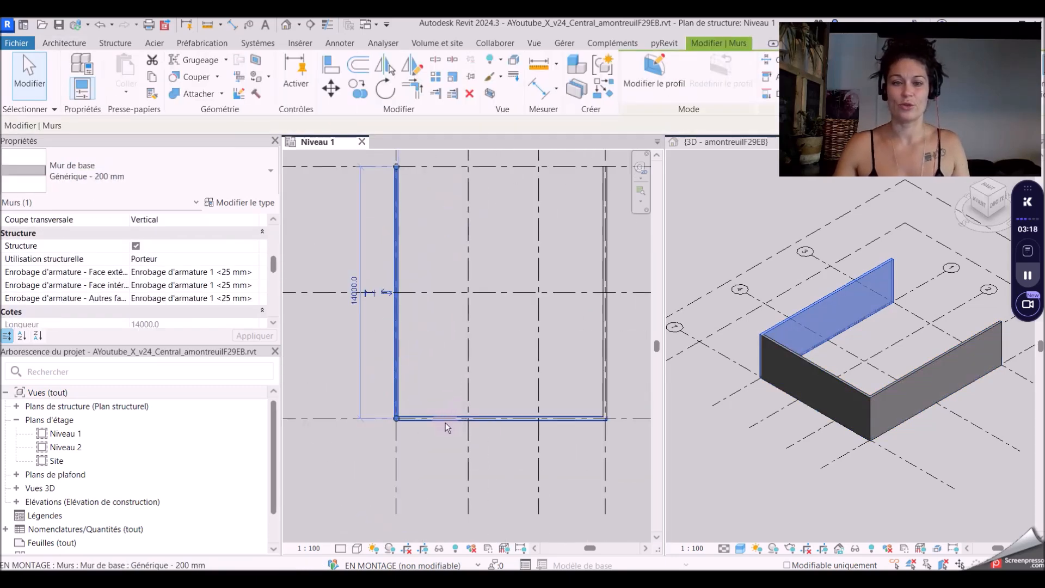
left_click(440, 417)
left_click(613, 380)
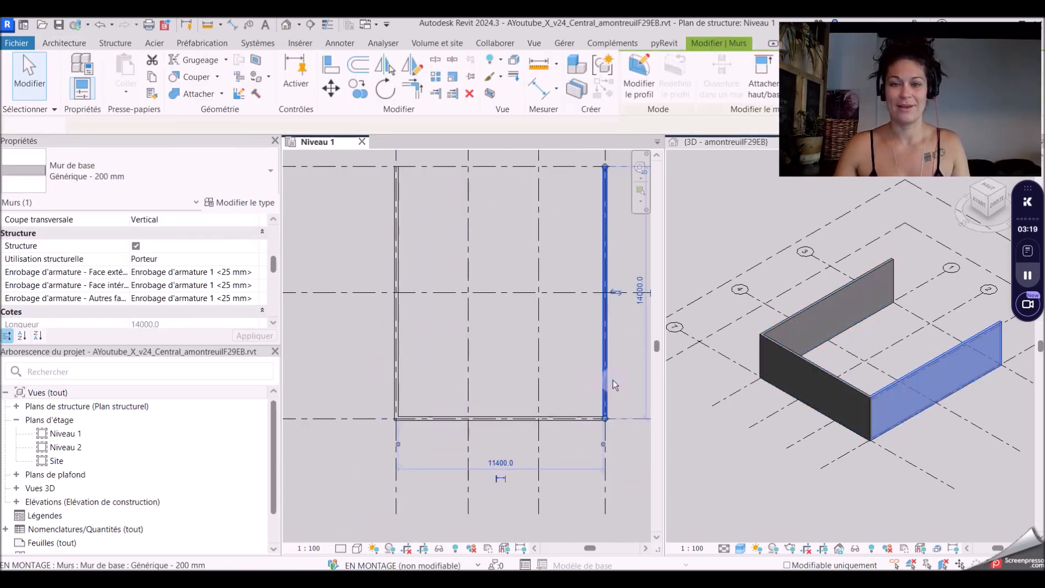
left_click(397, 367, "ctrl")
left_click(444, 418, "ctrl")
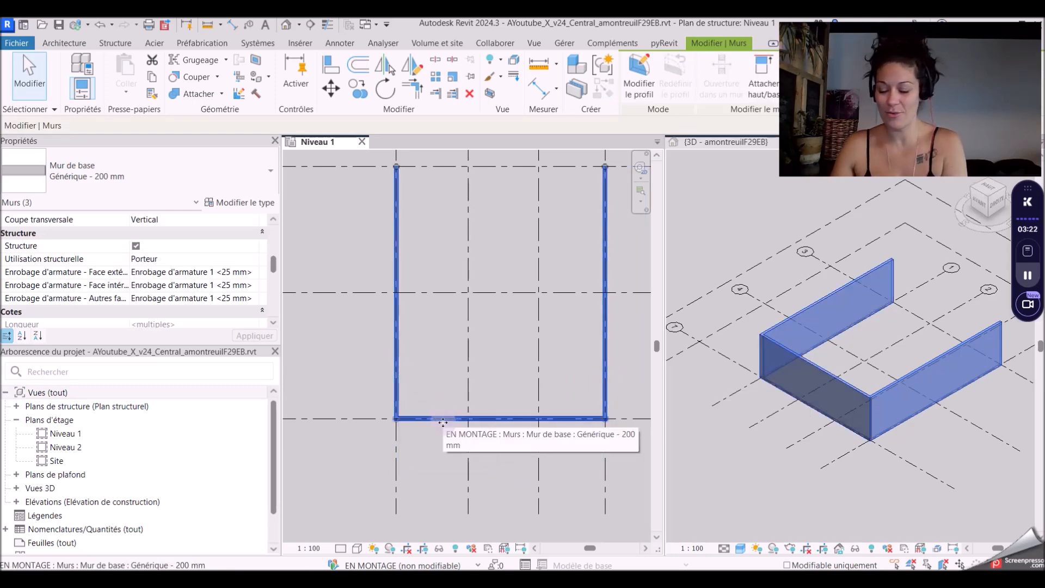
key("Delete")
scroll(490, 294, "down", 2)
scroll(494, 299, "up", 2)
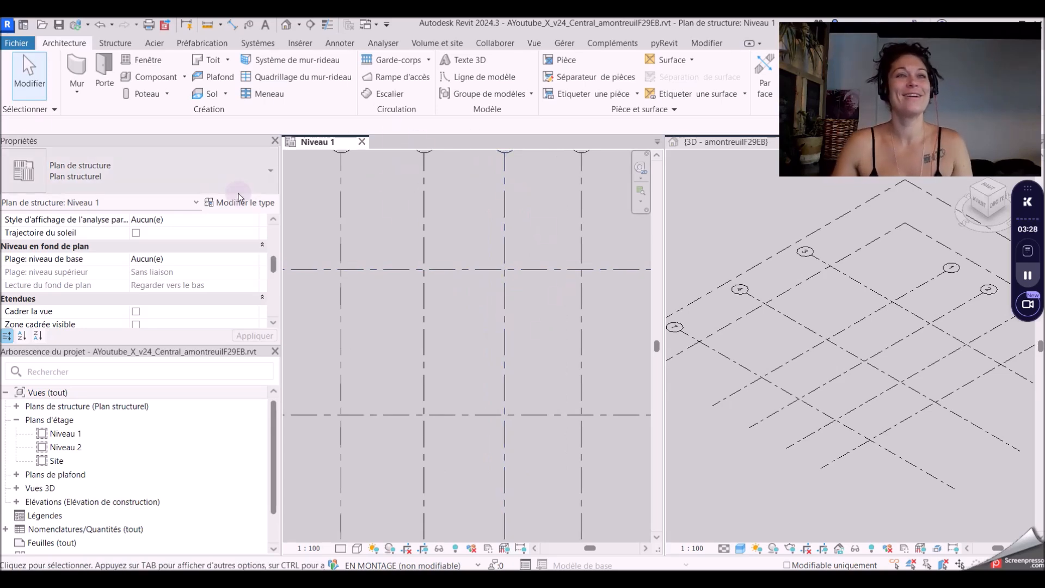
- Start a structural wall of type Générique - 200 mm, set by height (Hauteur) up to Niveau 2
left_click(73, 89)
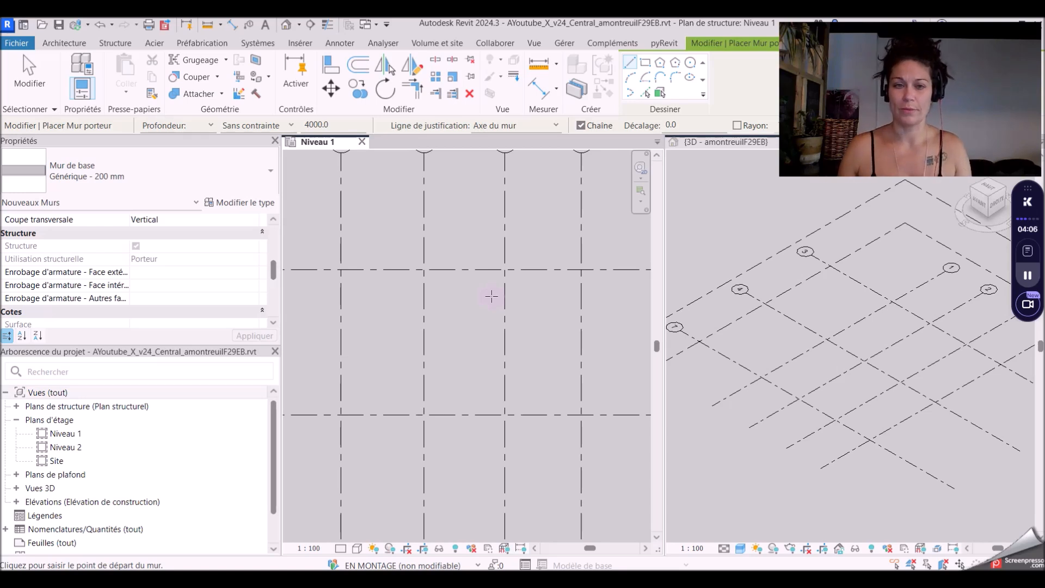
scroll(492, 296, "down", 3)
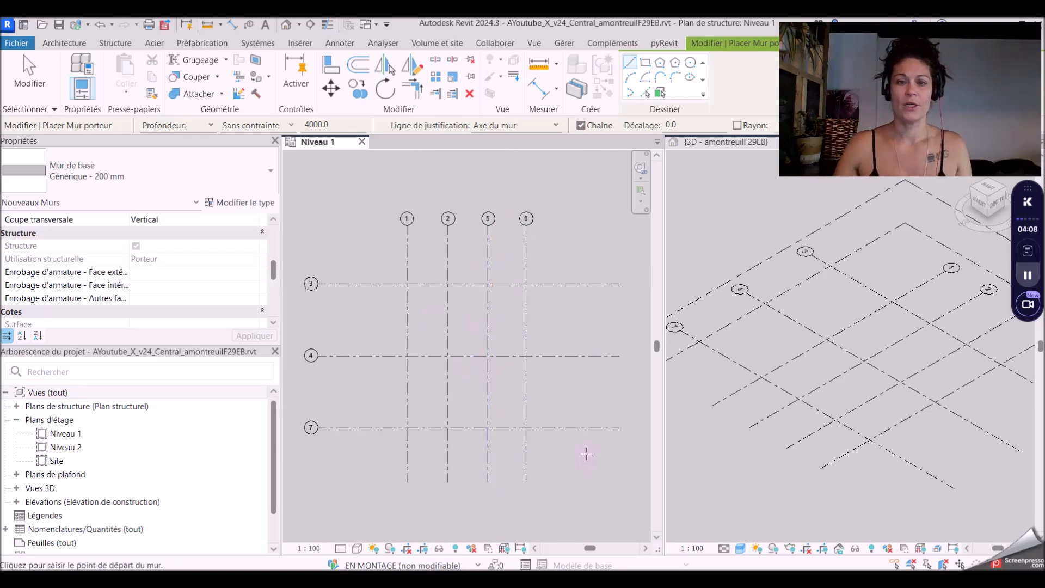
scroll(496, 388, "up", 1)
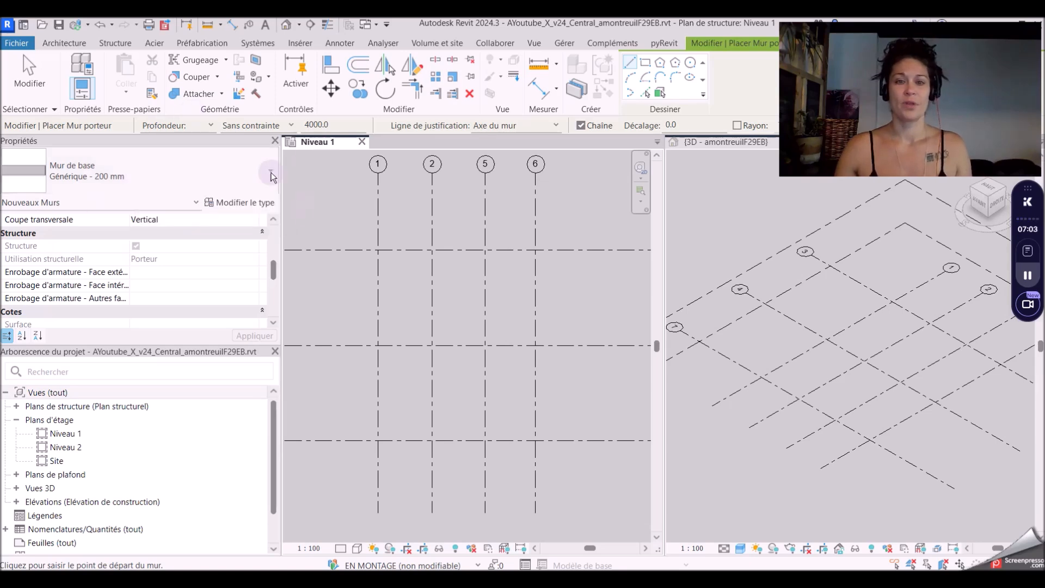
left_click(174, 125)
left_click(214, 145)
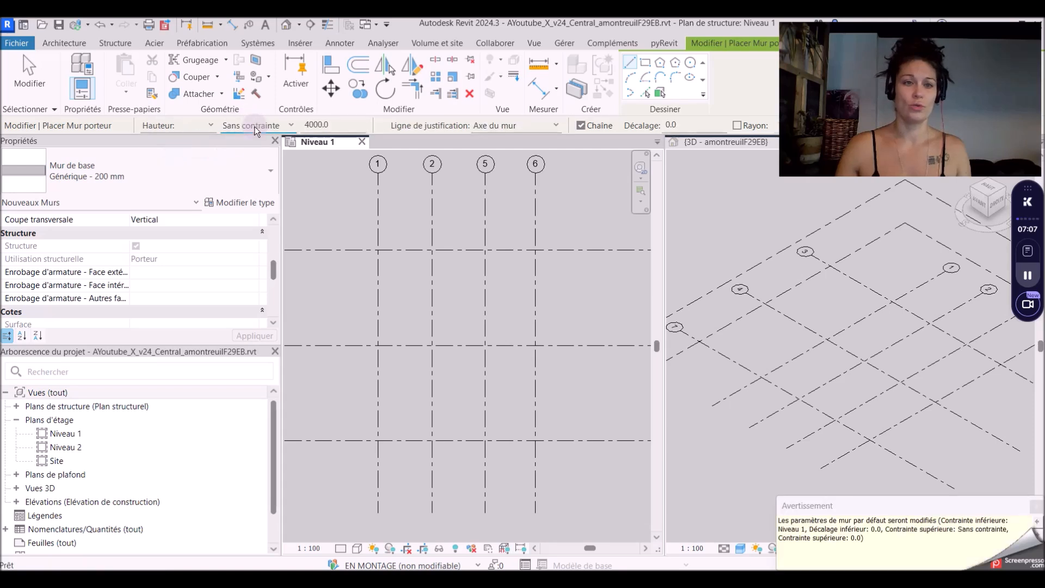
left_click(253, 126)
left_click(237, 146)
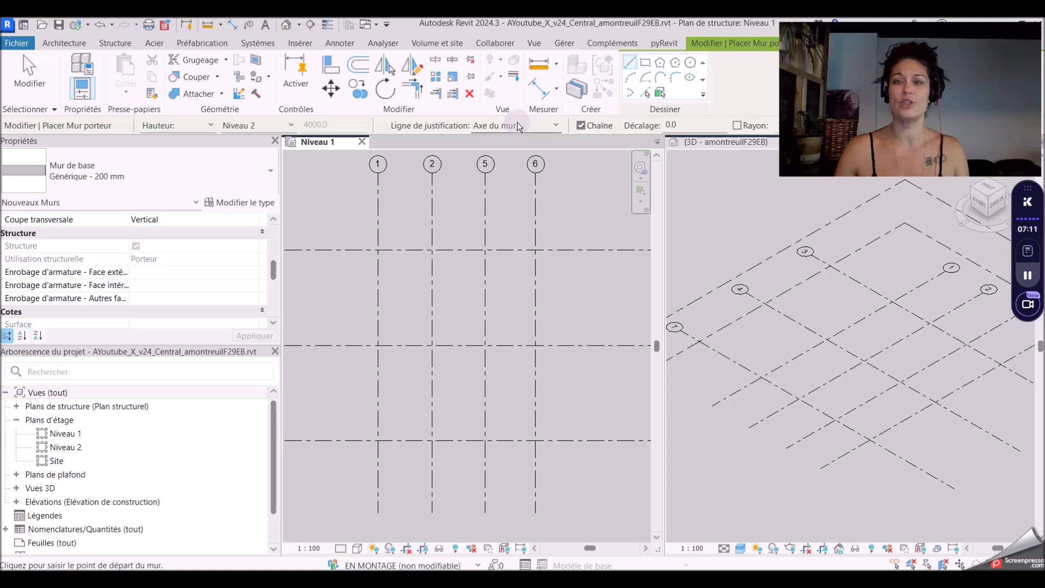
- Draw the walls as a rectangle from the intersection of grids 1 and 3 to that of grids 6 and 7, and end the command
left_click(646, 64)
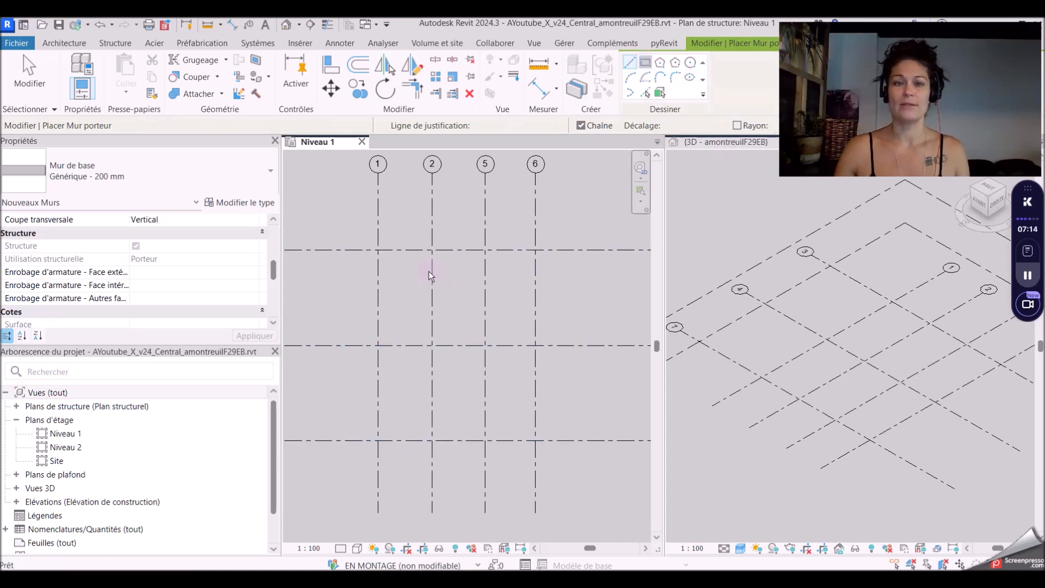
left_click(378, 250)
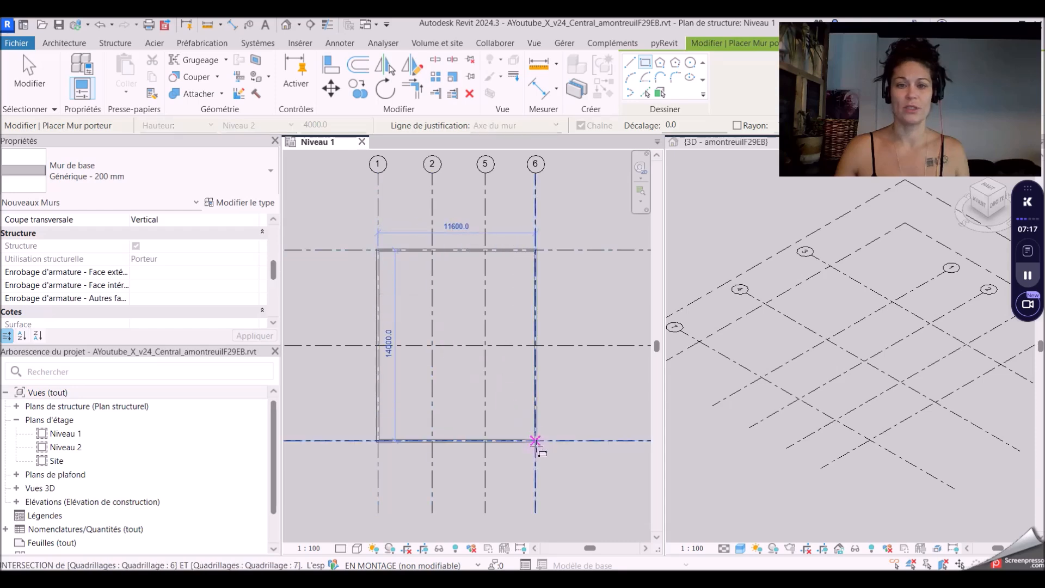
left_click(536, 440)
key("Escape")
middle_click_drag(571, 462, 613, 465)
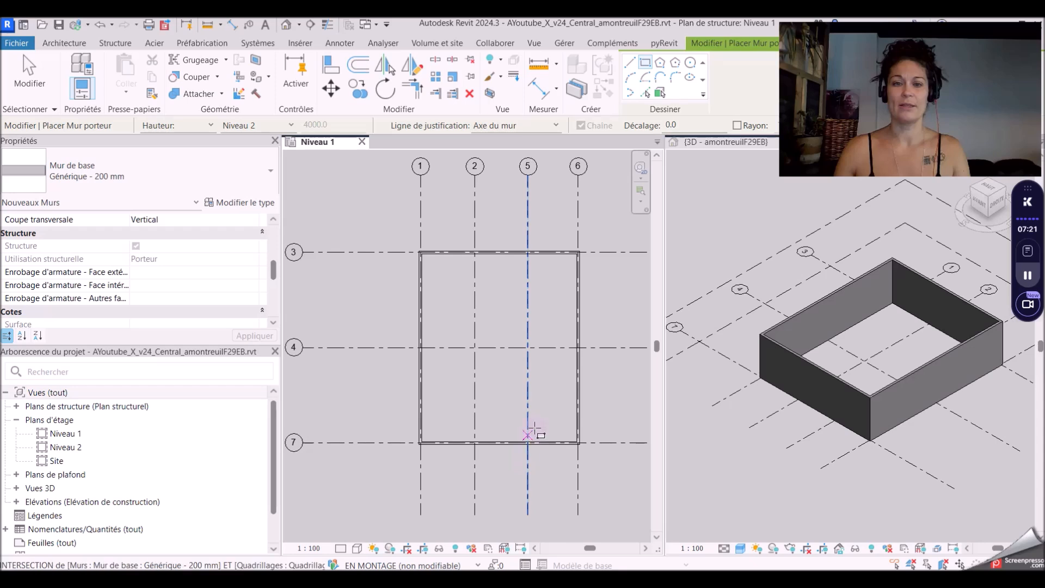
scroll(532, 427, "up", 1)
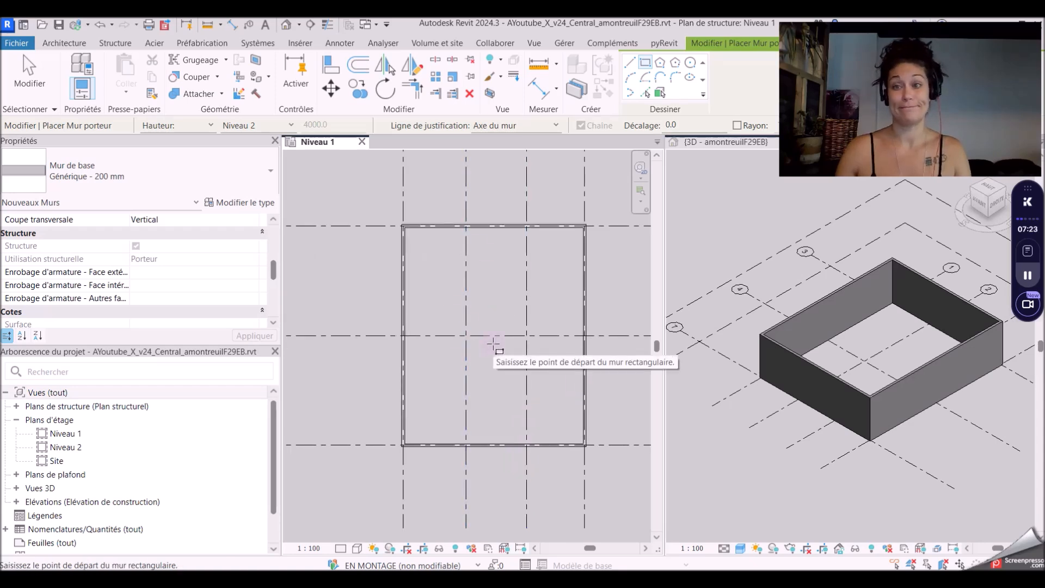
scroll(460, 357, "down", 3)
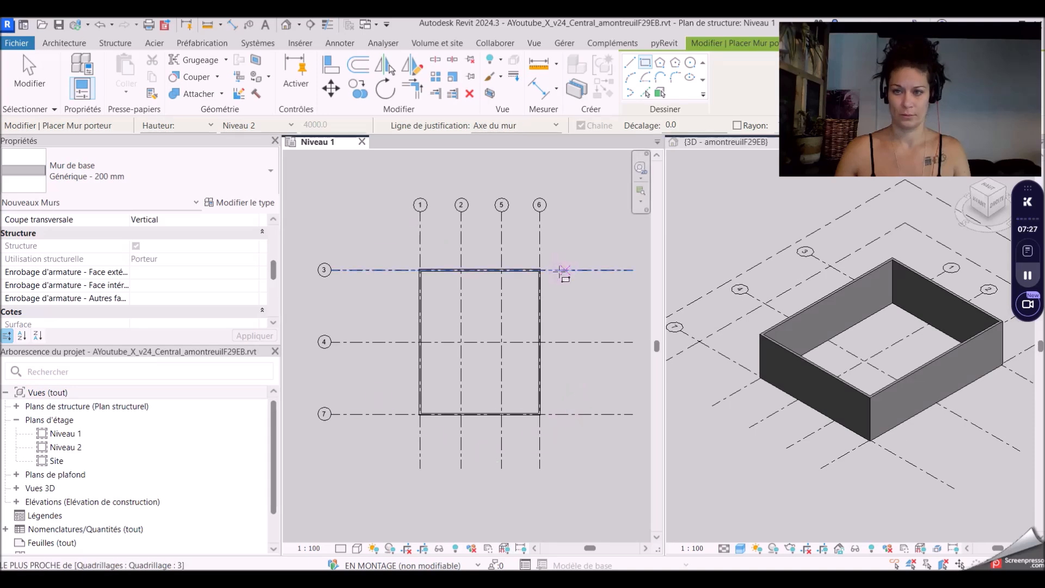
key("Escape")
- Select the wall on grid 1 and examine its corner joins at grids 3 and 7 and its location line
scroll(437, 280, "up", 5)
scroll(411, 208, "up", 2)
left_click(437, 303)
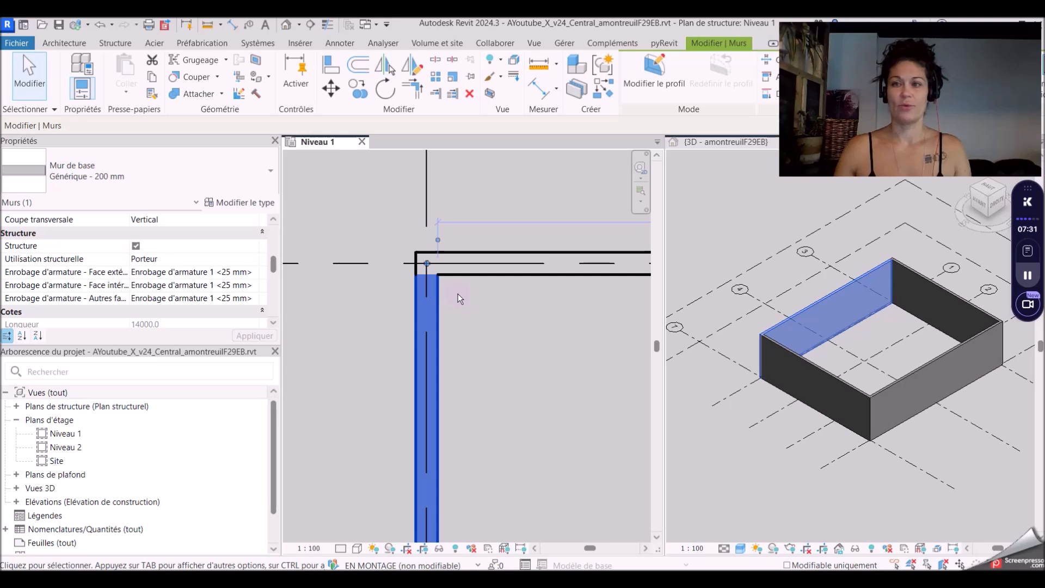
scroll(459, 294, "up", 2)
scroll(403, 239, "down", 6)
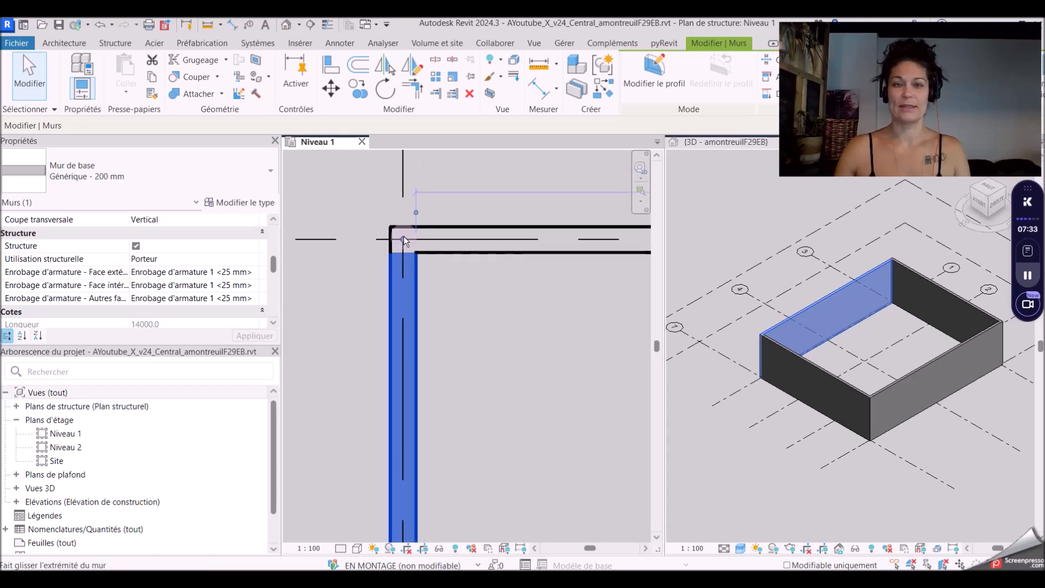
middle_click_drag(461, 485, 453, 332)
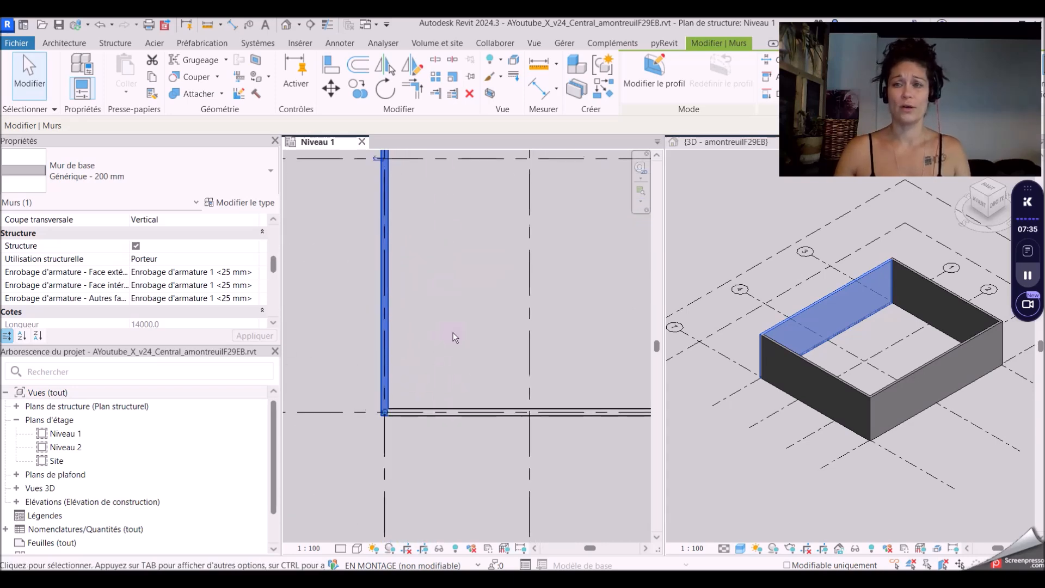
scroll(380, 425, "up", 2)
scroll(233, 281, "up", 3)
scroll(233, 281, "up", 3)
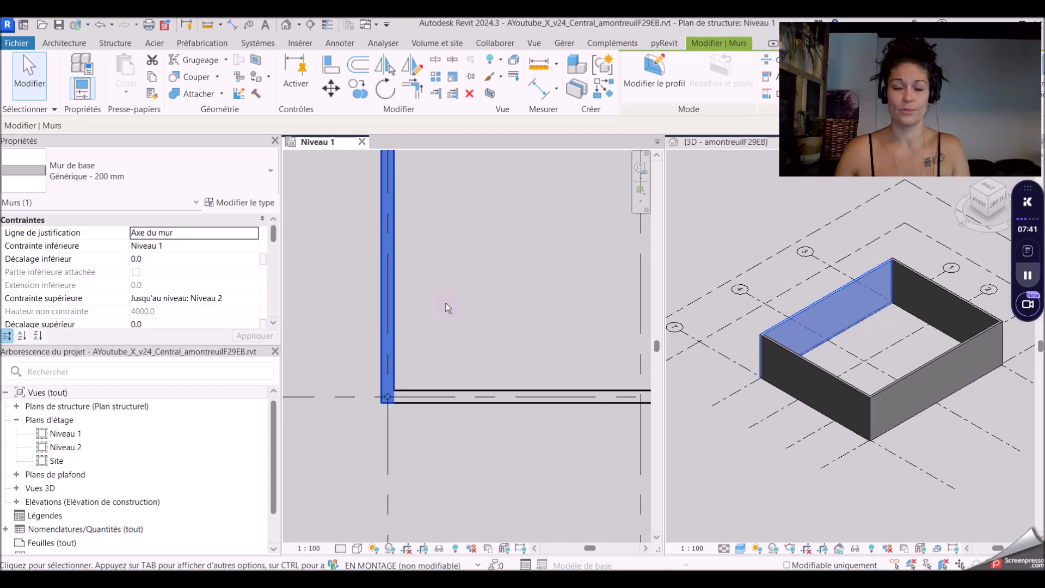
- Duplicate the type of the selected wall on grid 1 under the name Générique - 400 mm
scroll(439, 362, "up", 2)
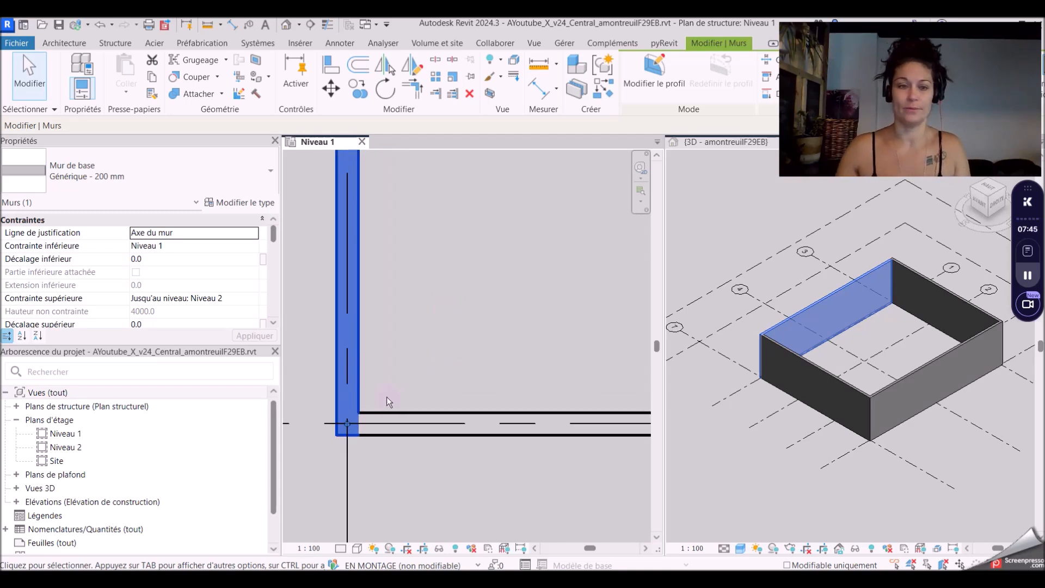
scroll(407, 390, "down", 2)
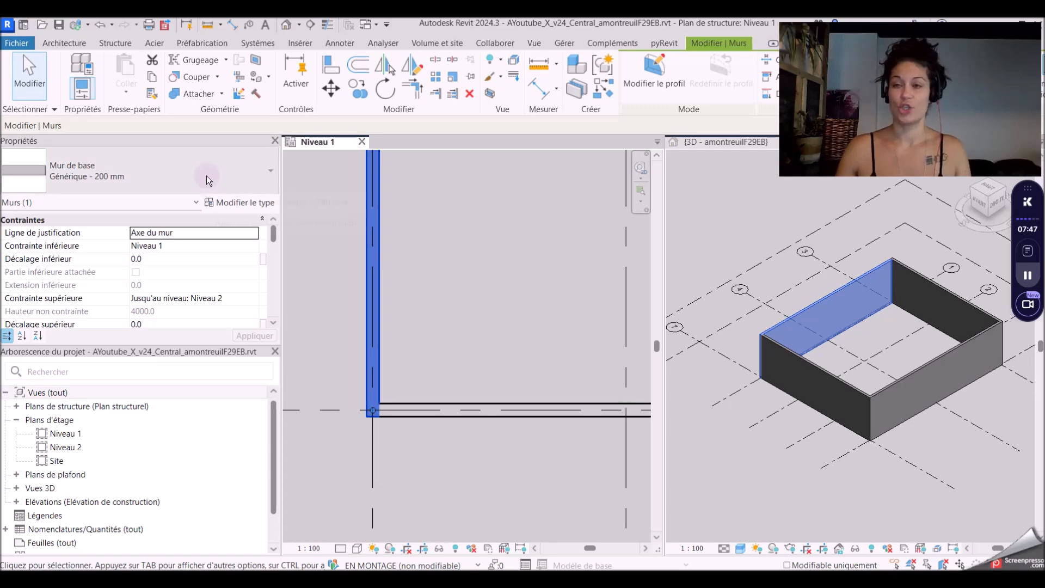
left_click(207, 175)
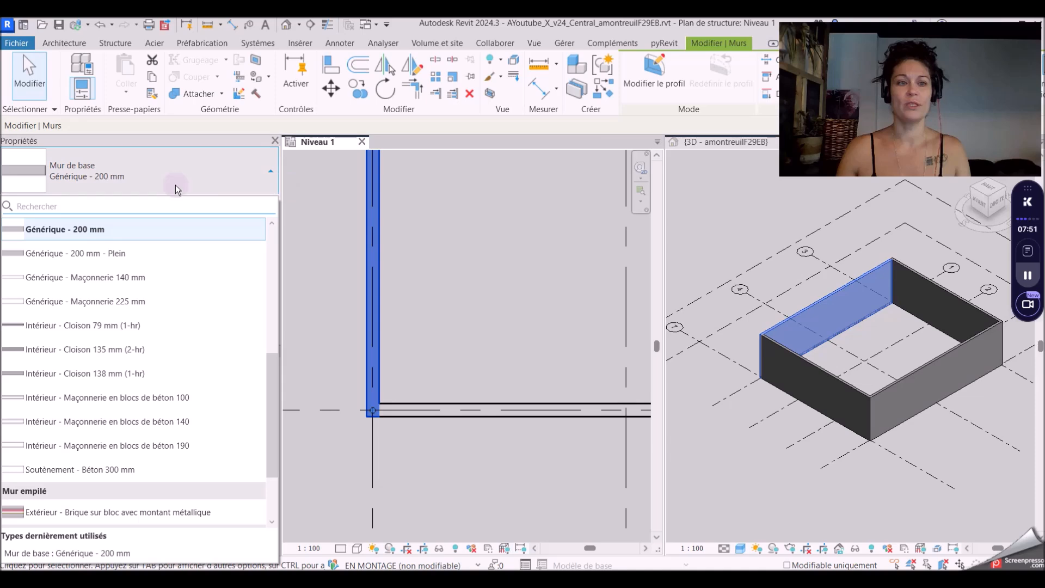
left_click(205, 234)
left_click(243, 203)
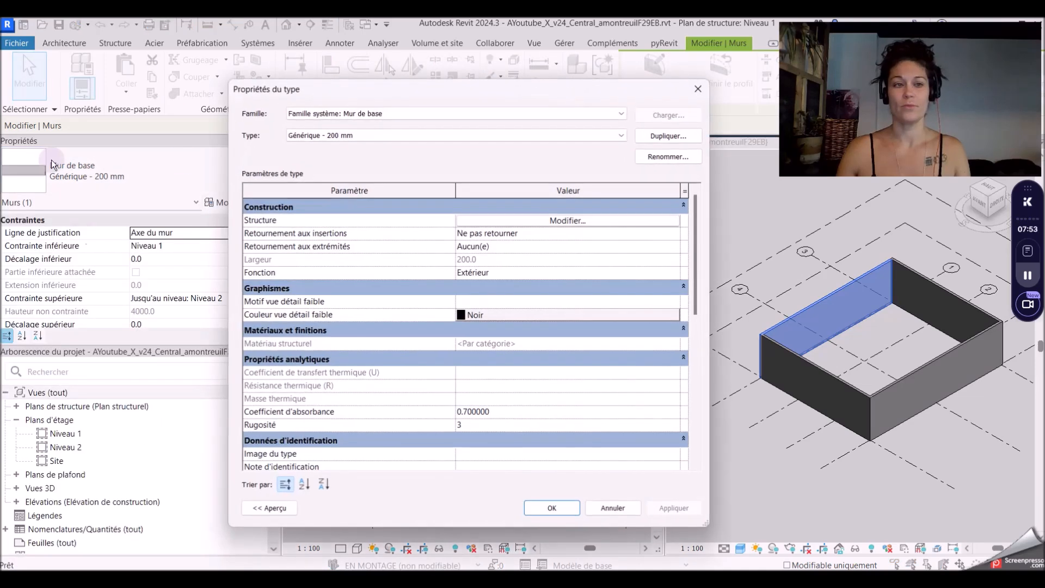
left_click(665, 136)
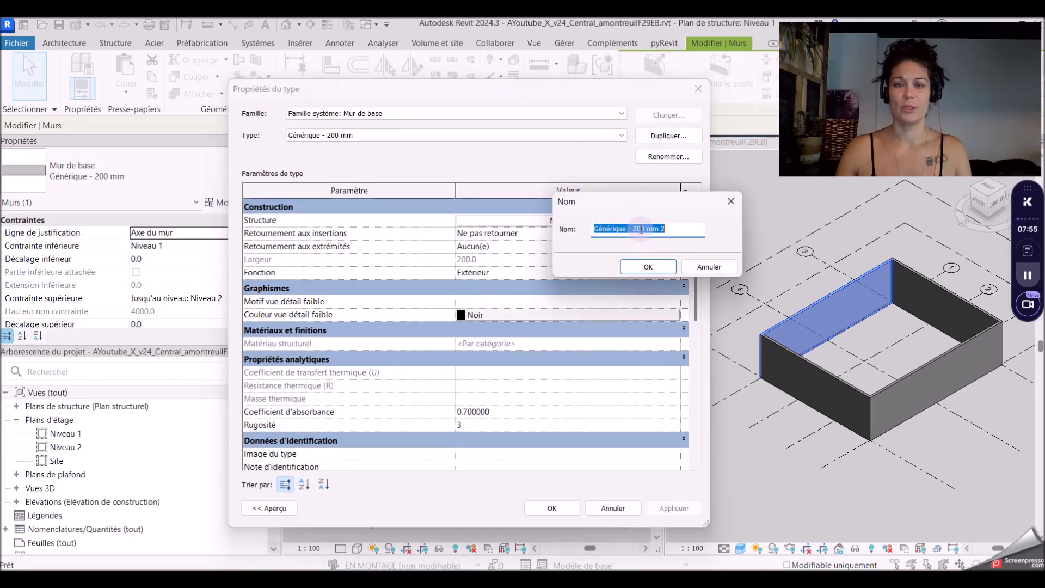
double_click(639, 228)
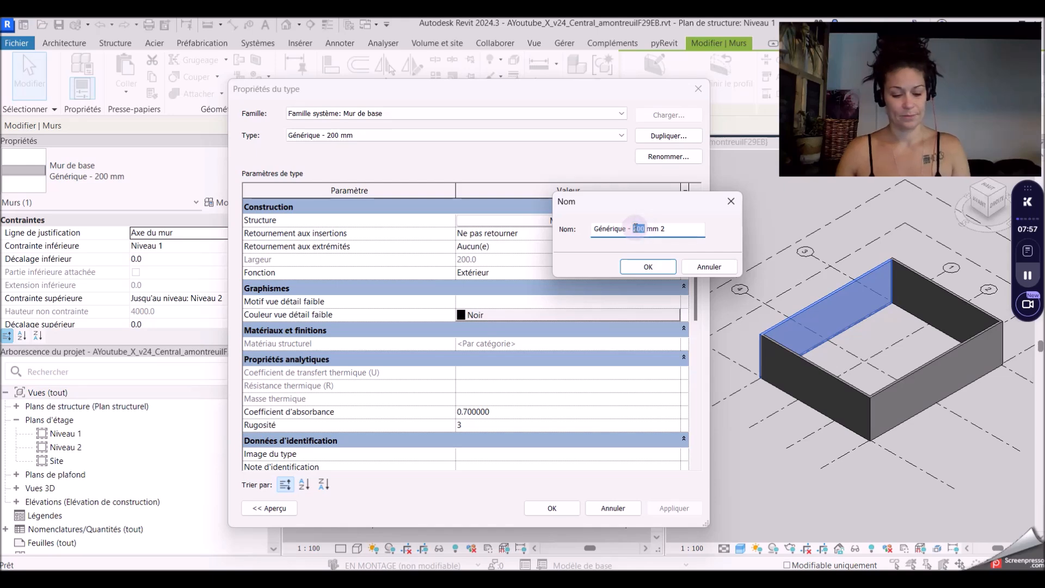
type("400")
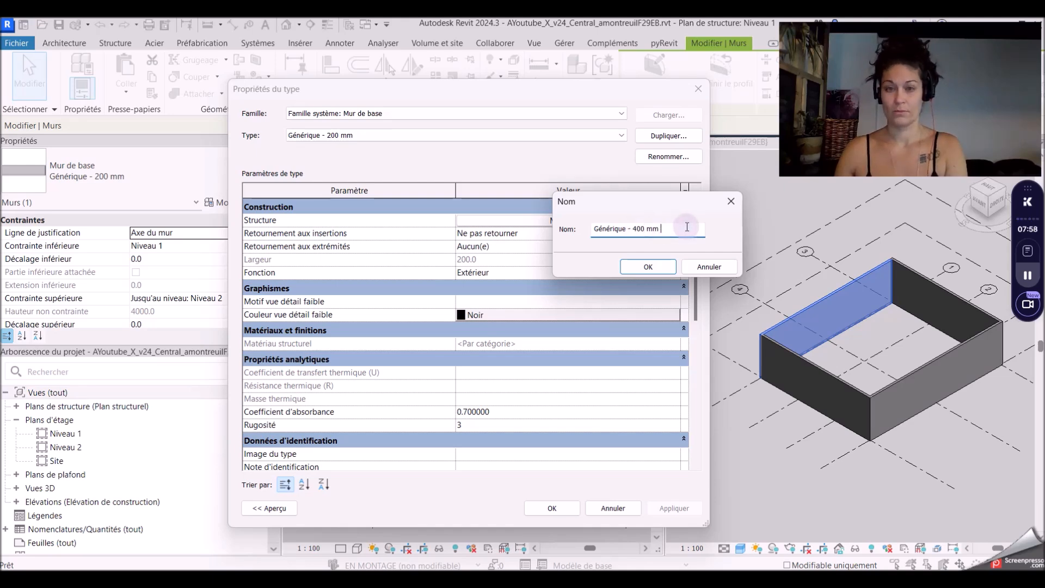
left_click(647, 266)
- Set the load-bearing layer (Porteur/Ossature) thickness of the new wall type to 400 and apply the type to the wall
left_click(563, 221)
left_click(481, 229)
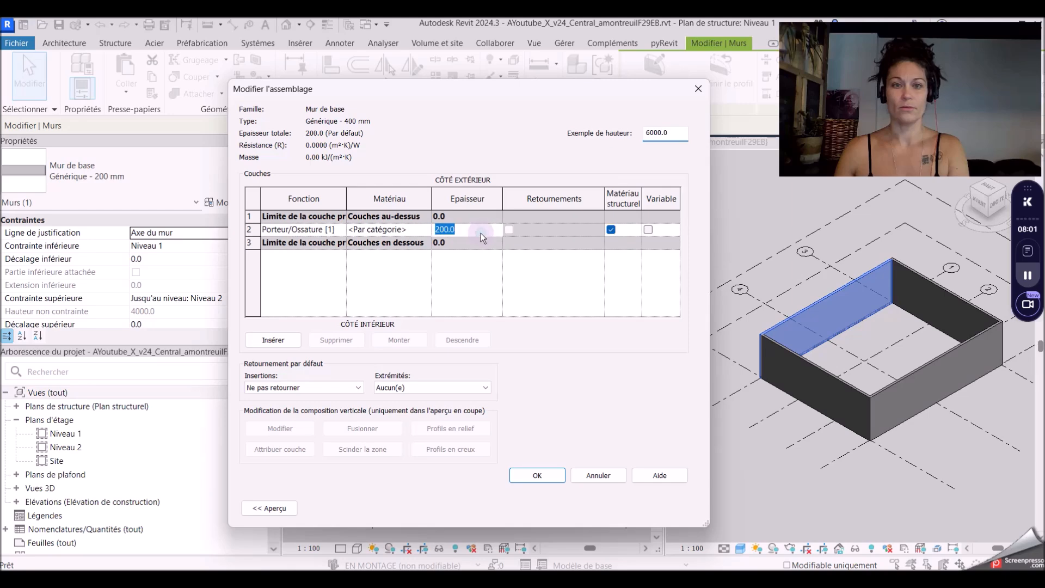
type("400")
left_click(547, 479)
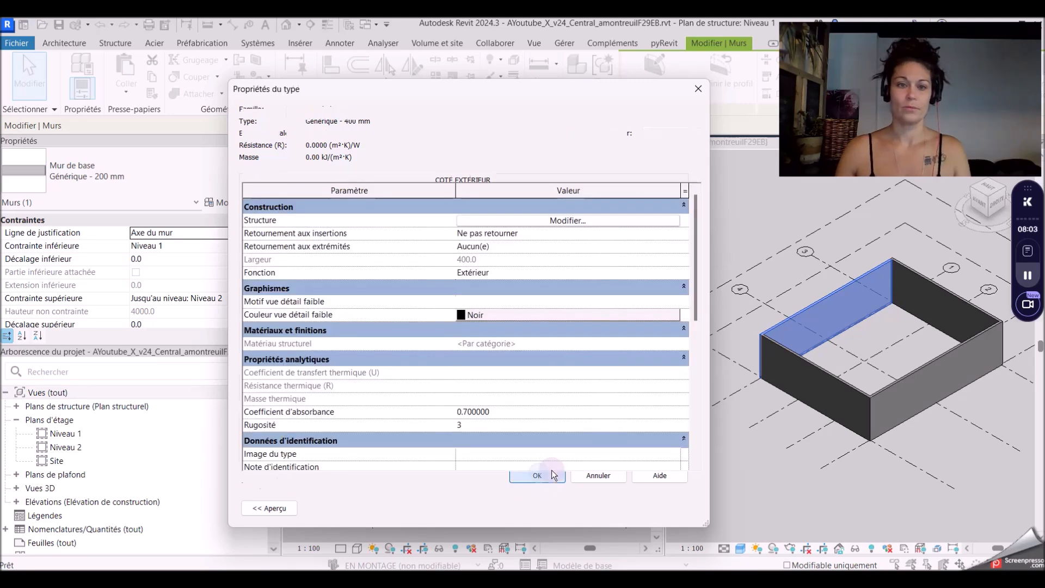
left_click(546, 508)
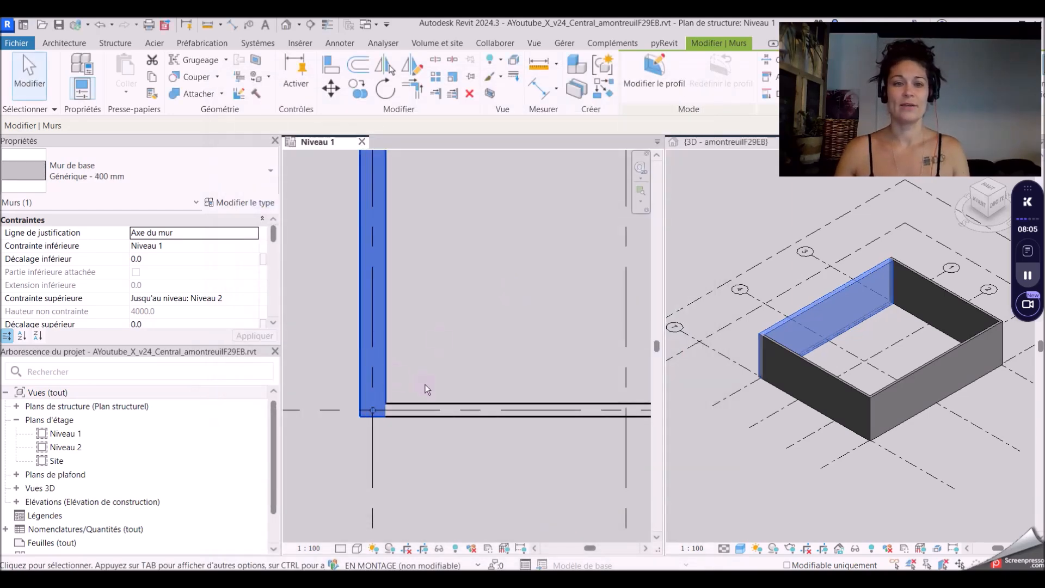
- Open the Niveau 2 floor plan and start a structural wall of type Générique - 200 mm with an unconstrained height (Sans contrainte) of 4000
scroll(445, 452, "down", 2)
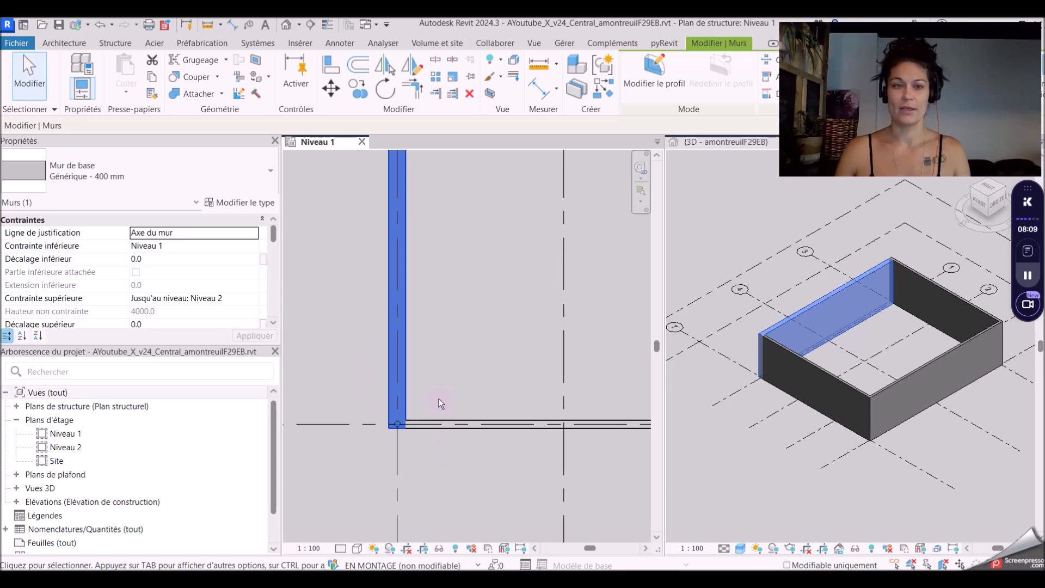
left_click(87, 447)
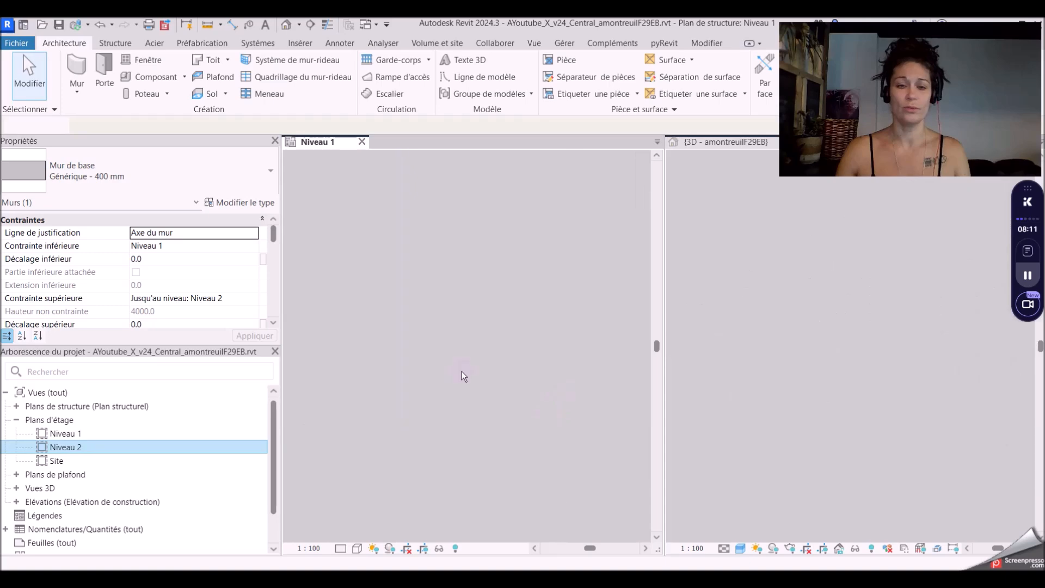
left_click(112, 43)
key("Escape")
left_click(73, 41)
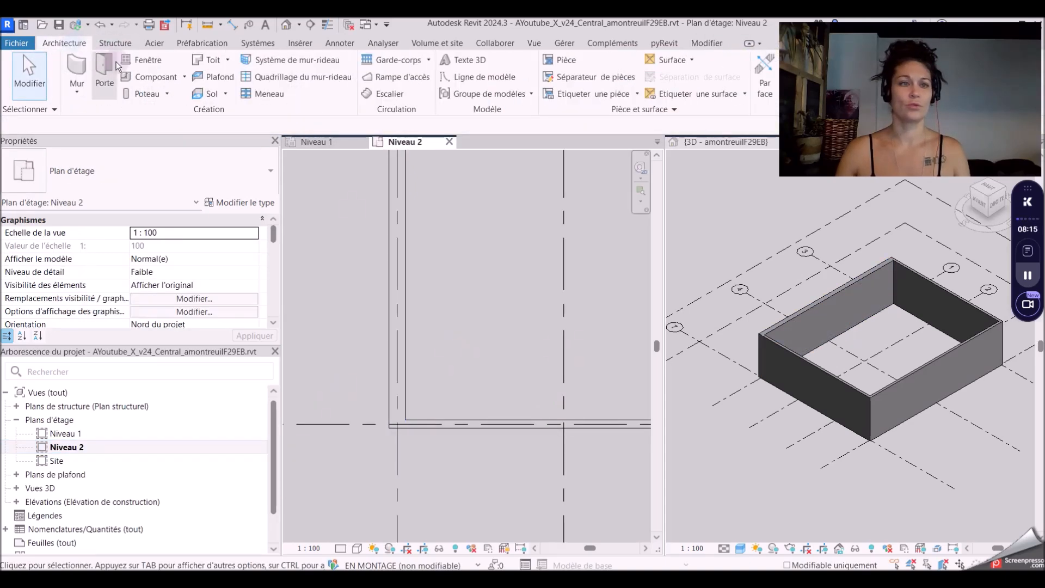
left_click(77, 91)
left_click(92, 132)
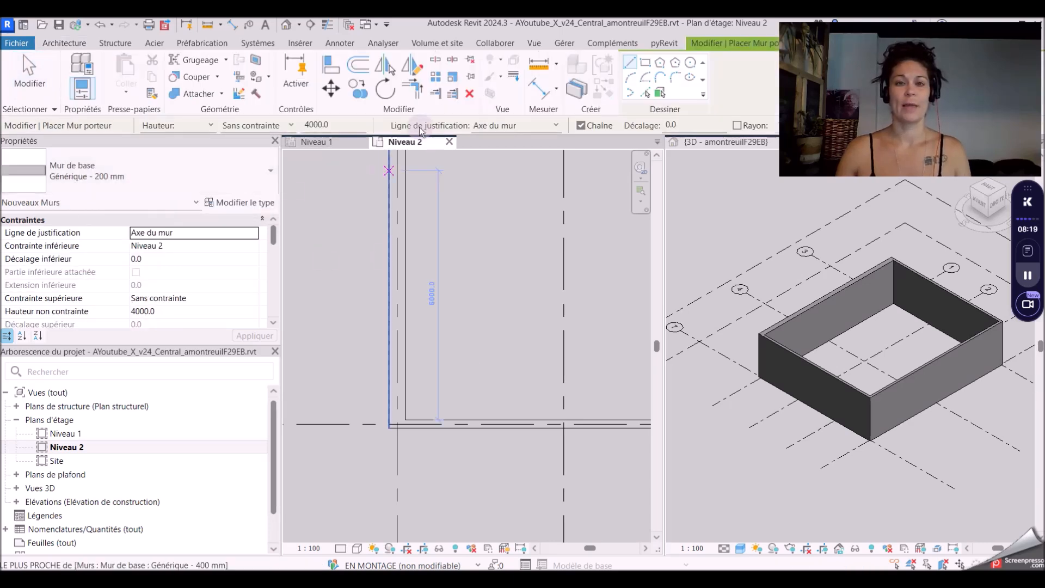
left_click(269, 127)
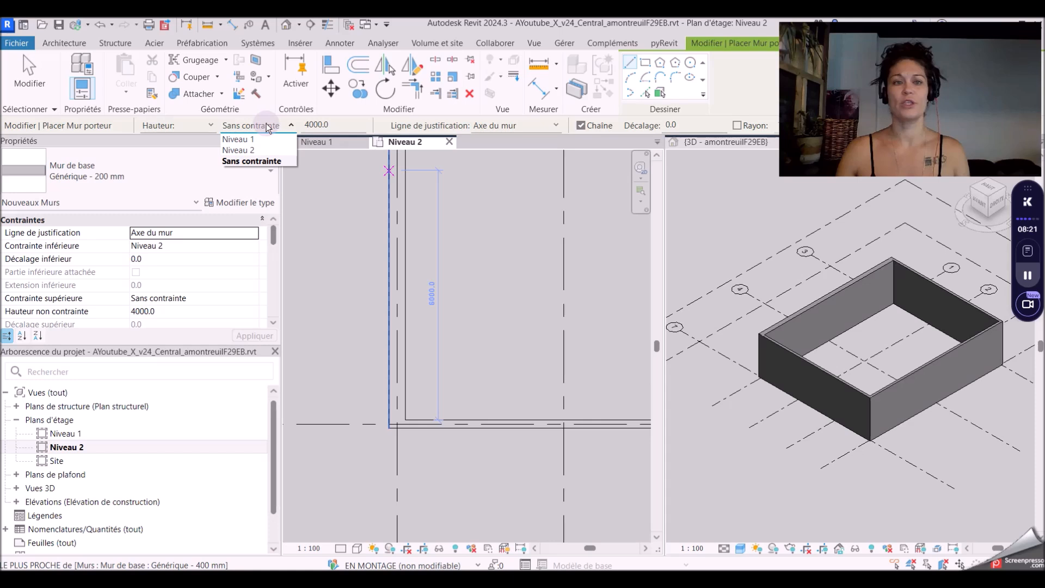
left_click(256, 161)
- Draw the wall along grid 1 from grid 3 to the outer face of the wall on grid 7, and end the command
scroll(462, 375, "down", 3)
scroll(448, 262, "up", 4)
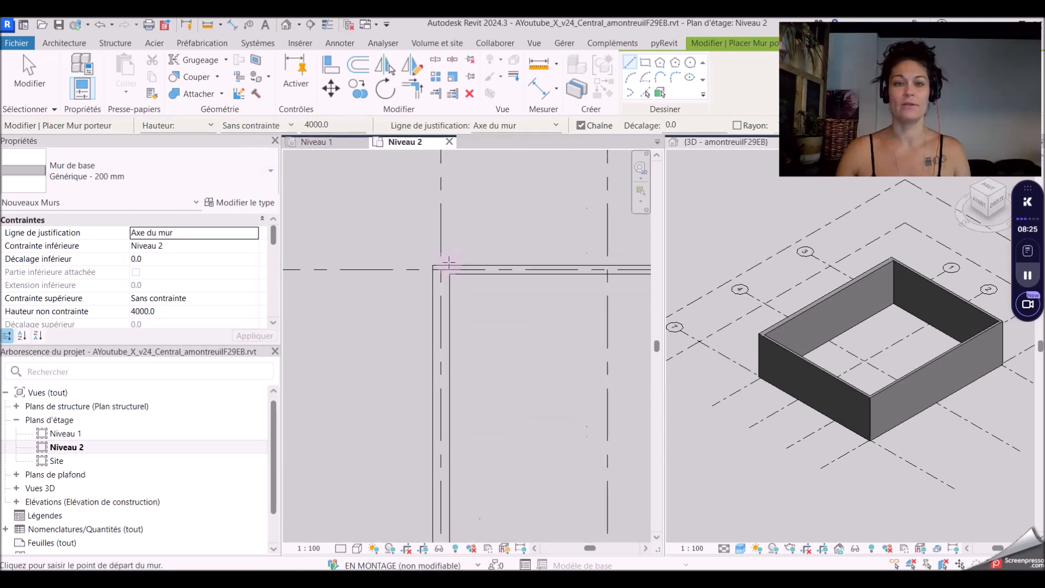
left_click(441, 270)
scroll(463, 283, "down", 3)
scroll(466, 344, "up", 3)
left_click(458, 343)
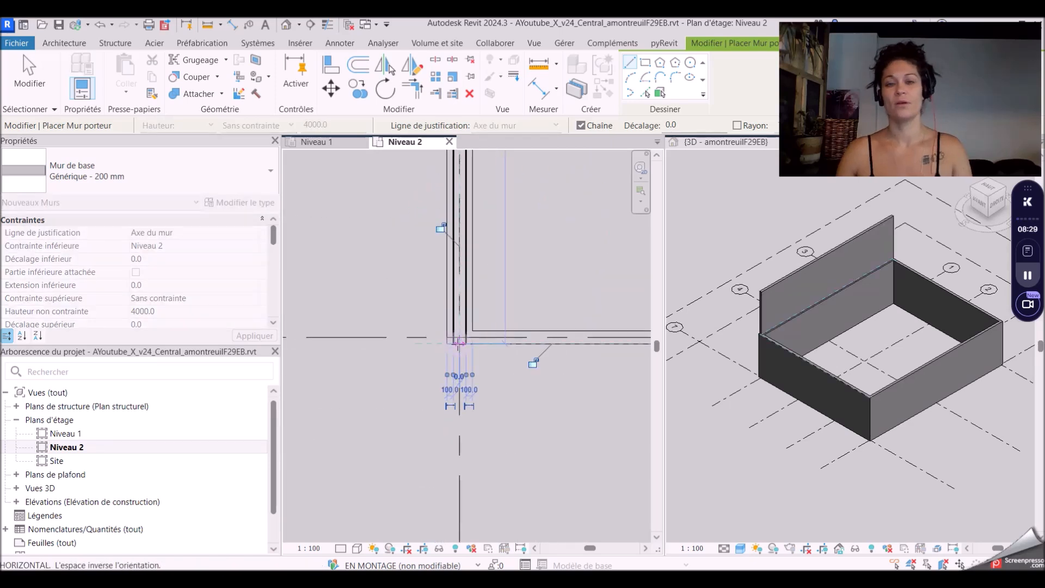
key("Escape")
key("Escape")
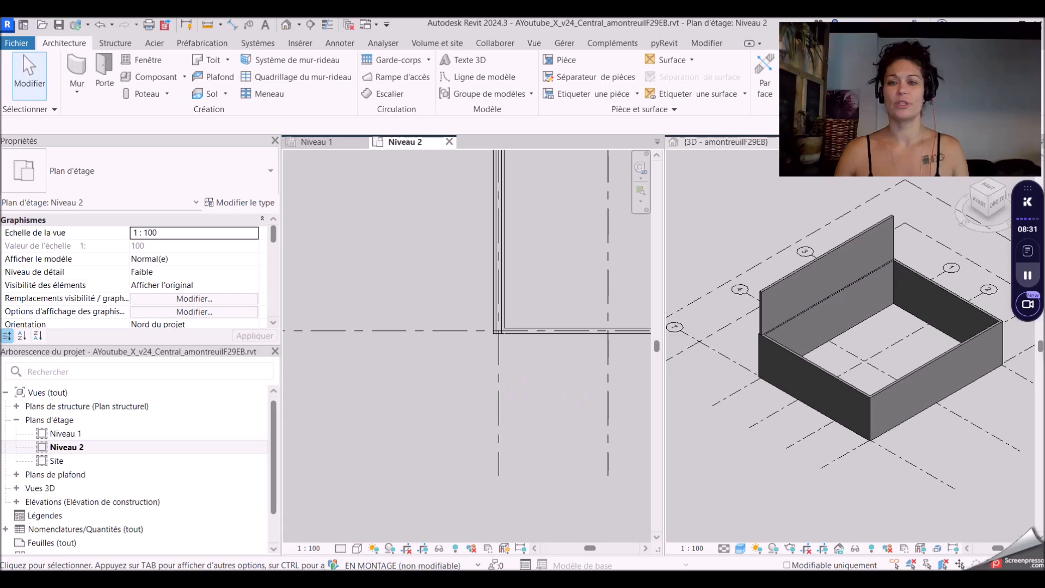
- Change the lower-level wall on grid 1 to type Générique - 200 mm and deselect it
scroll(519, 305, "up", 2)
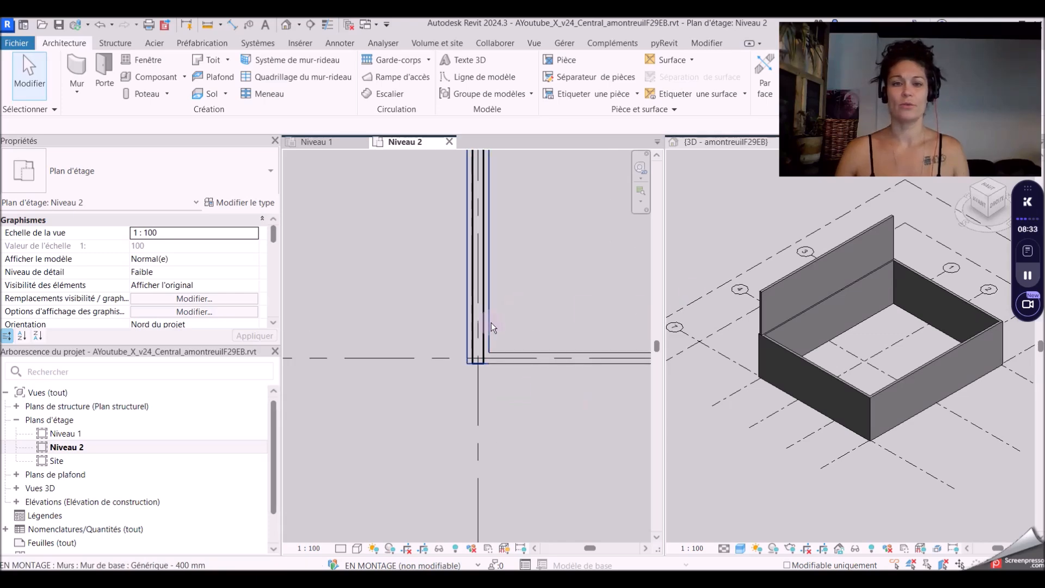
left_click(487, 322)
left_click(145, 169)
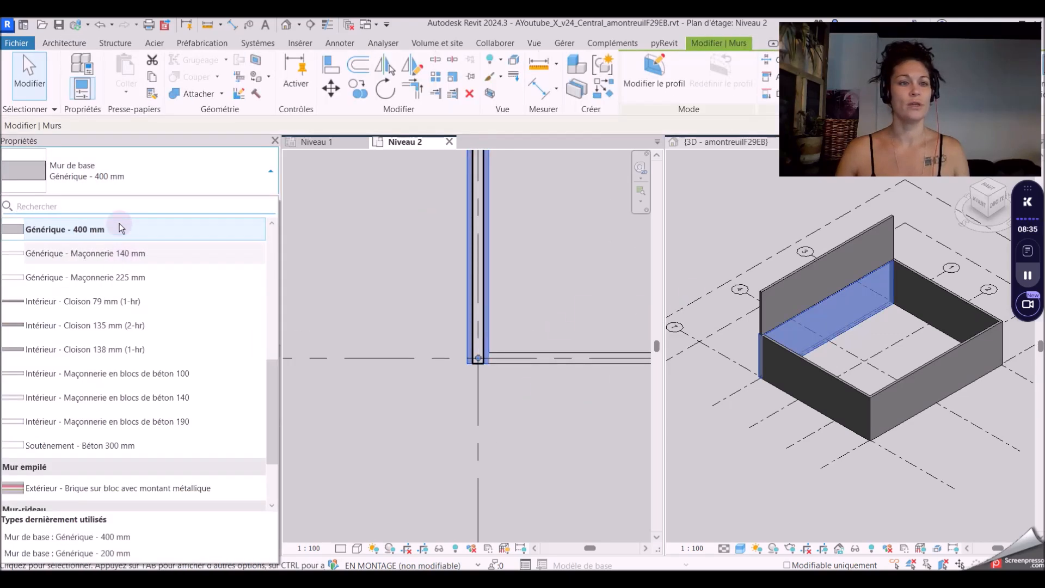
scroll(119, 234, "up", 2)
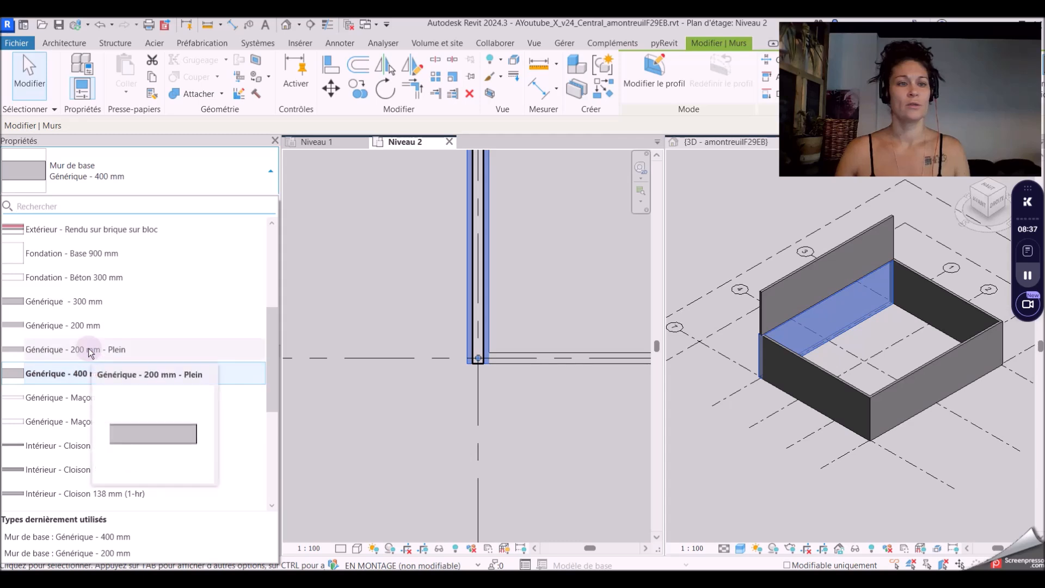
left_click(88, 327)
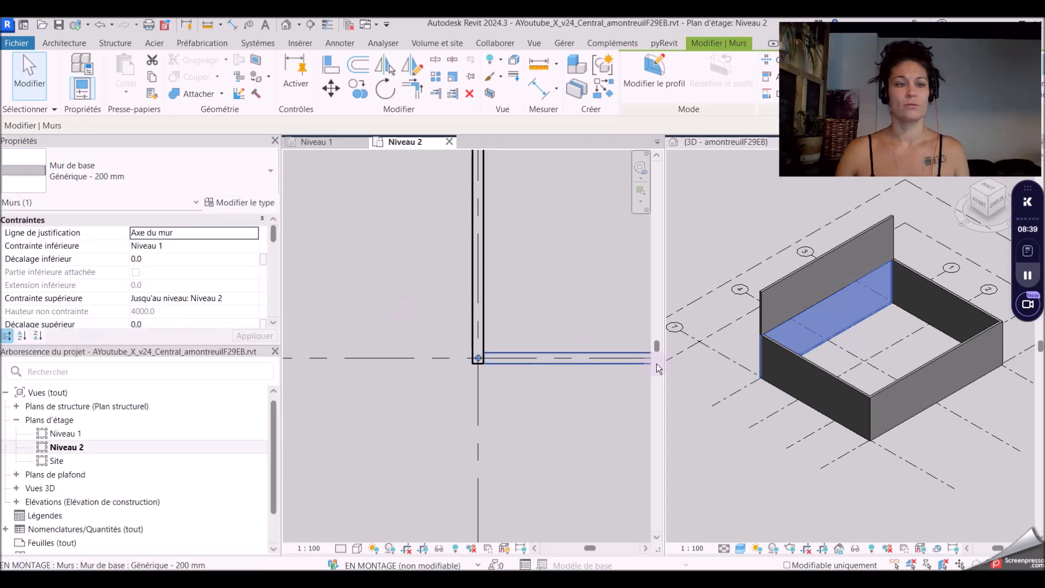
left_click(549, 429)
- Select the lower-level wall on grid 1 in the 3D view and change its type to Générique - 400 mm
middle_click_drag(857, 372, 811, 399, "shift")
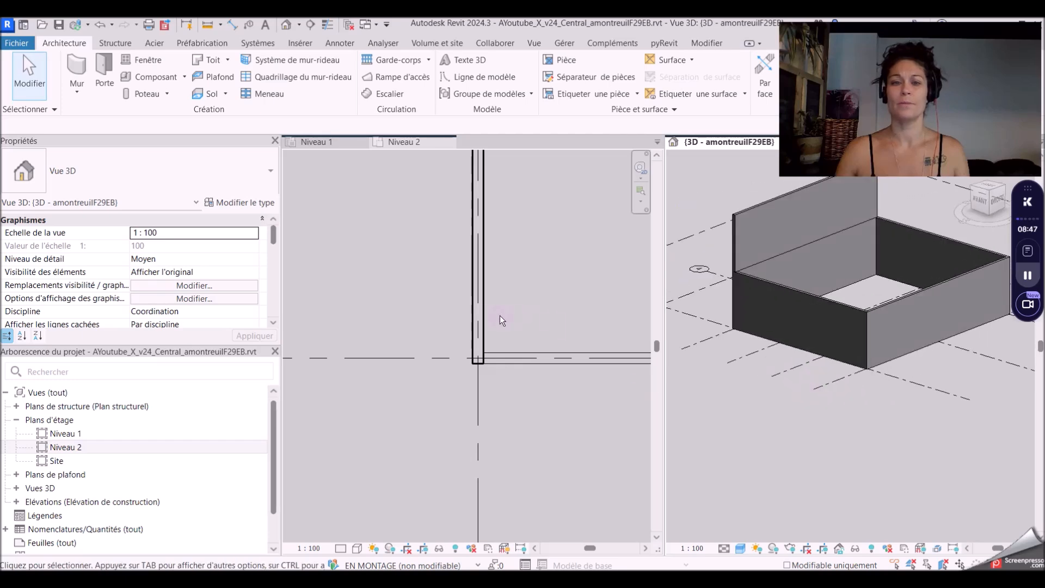
scroll(860, 309, "up", 4)
left_click(860, 312)
scroll(881, 320, "down", 6)
middle_click_drag(920, 431, 934, 430, "shift")
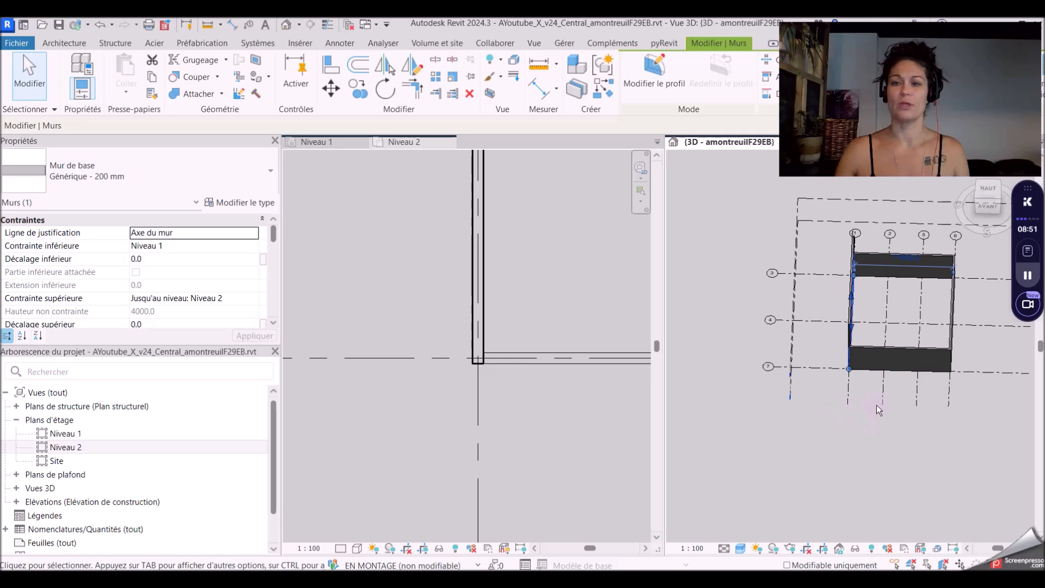
left_click(195, 158)
left_click(117, 277)
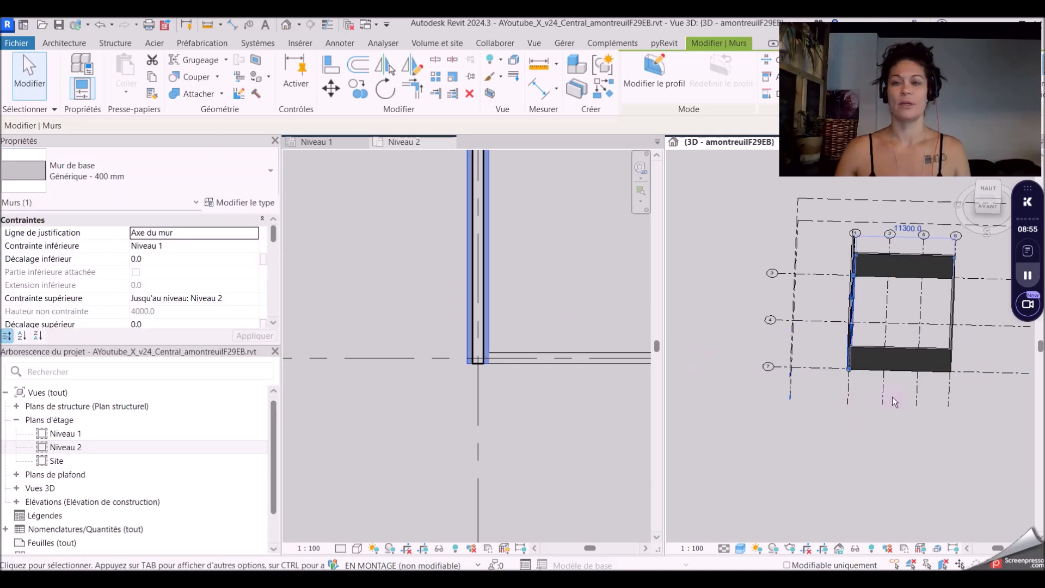
- Examine in the 3D view how the upper wall on grid 1 sits on the thicker lower wall, including its corner
left_click(864, 462)
middle_click_drag(882, 466, 795, 467, "shift")
scroll(796, 276, "up", 5)
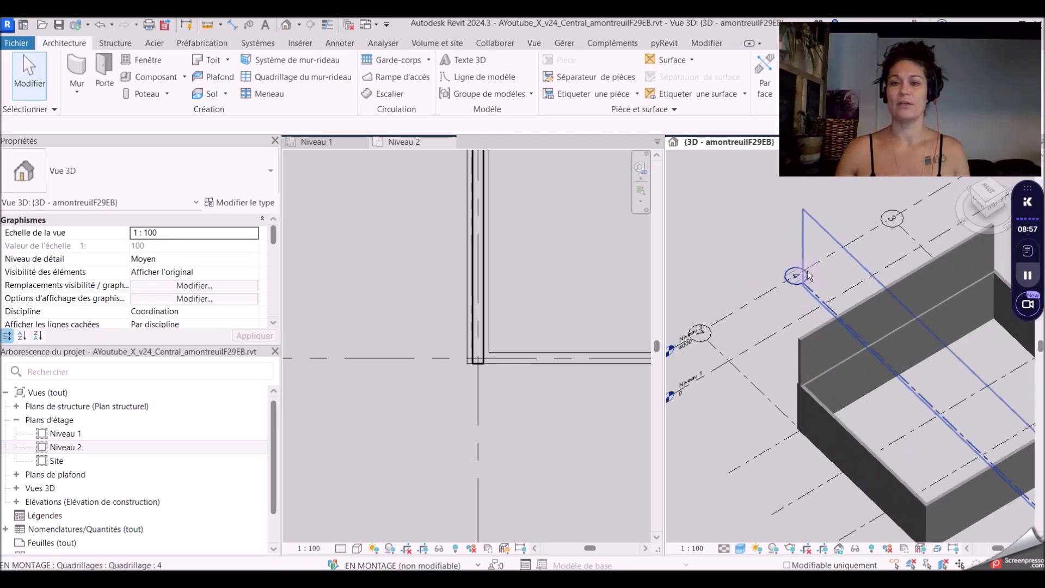
scroll(860, 501, "up", 2)
scroll(842, 273, "down", 5)
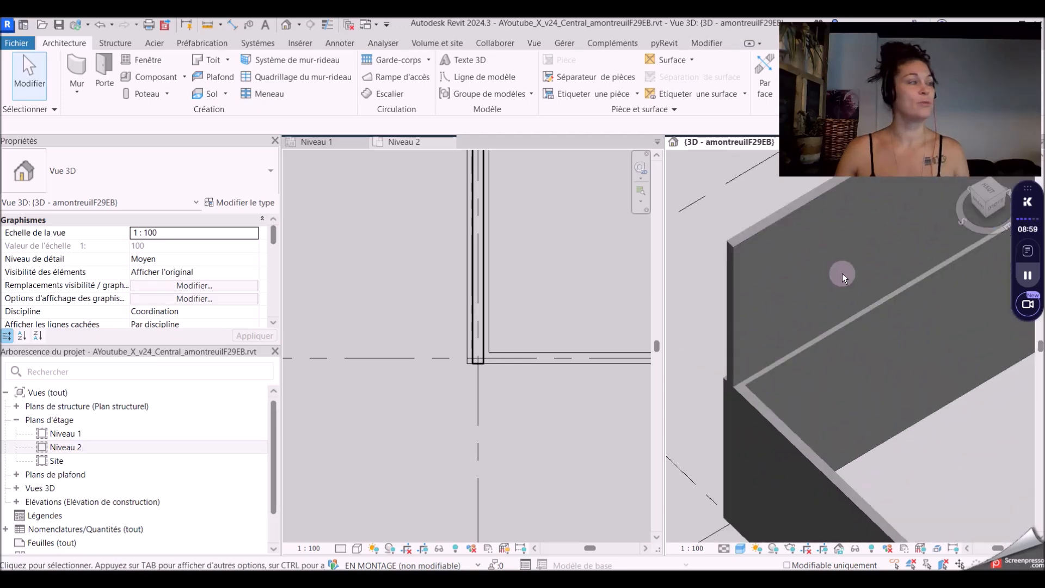
middle_click_drag(790, 392, 1011, 335, "shift")
scroll(1008, 355, "up", 5)
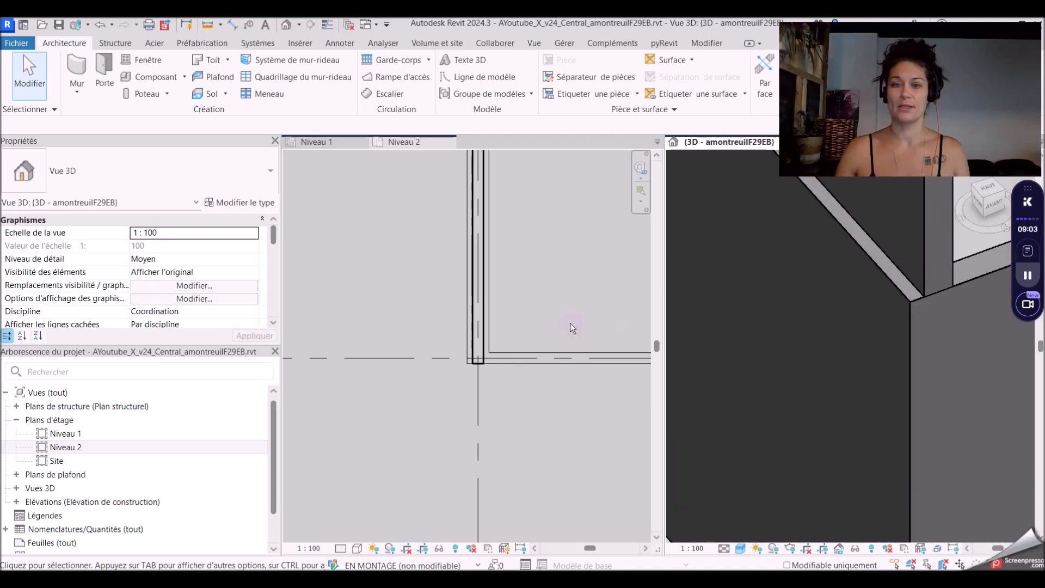
- In the Niveau 2 plan, add aligned dimensions between the lower and upper wall faces on both sides of grid 1
scroll(492, 356, "up", 4)
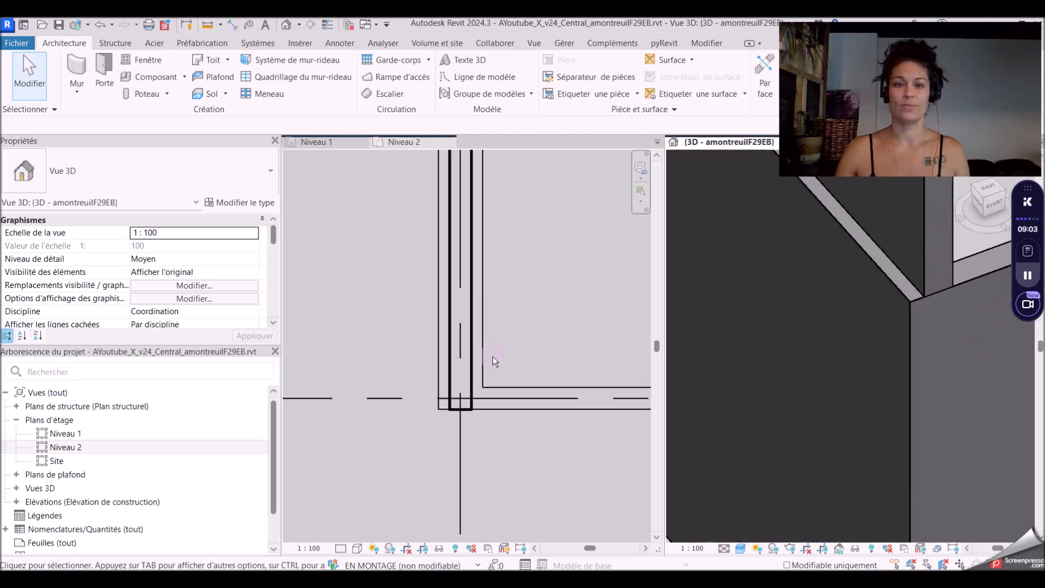
left_click(562, 349)
key("d")
key("i")
scroll(493, 364, "up", 2)
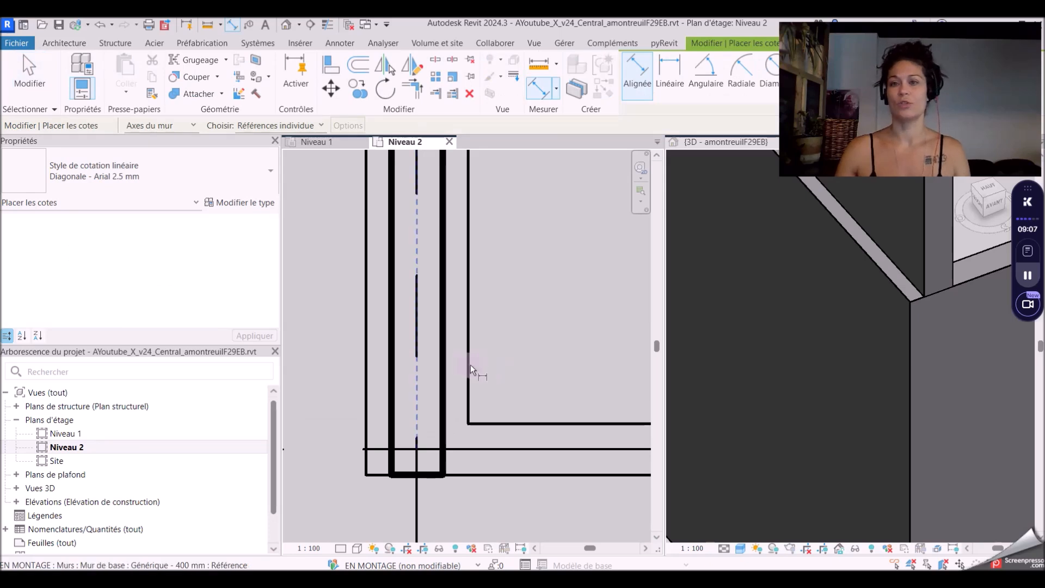
left_click(470, 364)
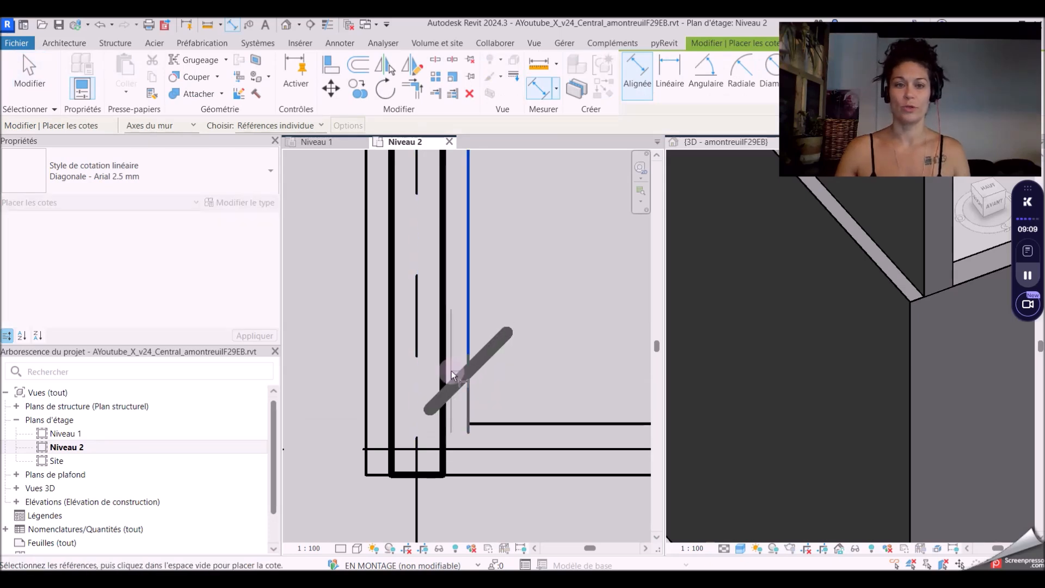
left_click(447, 370)
scroll(569, 317, "down", 2)
left_click(571, 313)
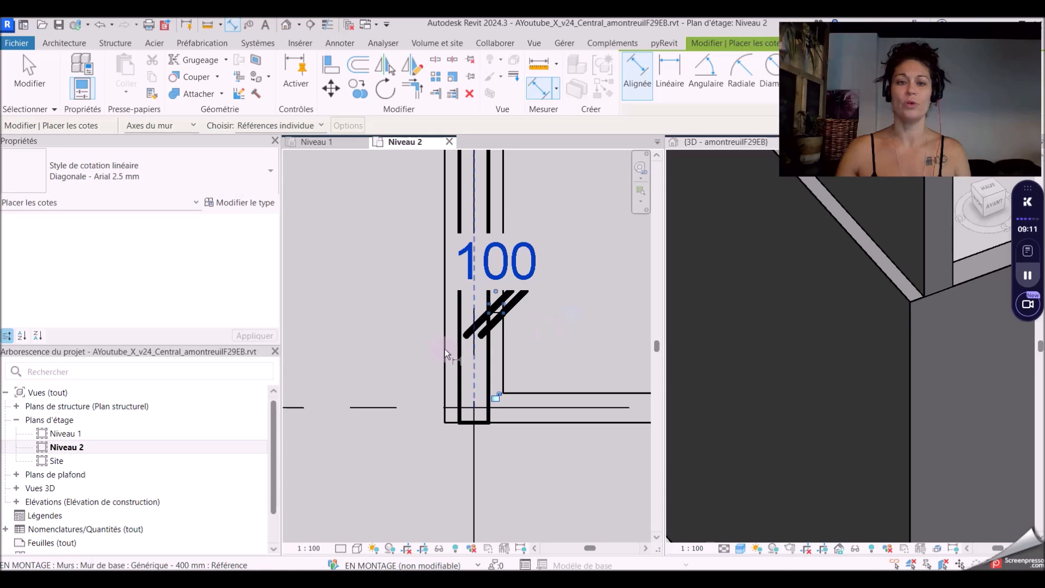
left_click(445, 353)
left_click(456, 354)
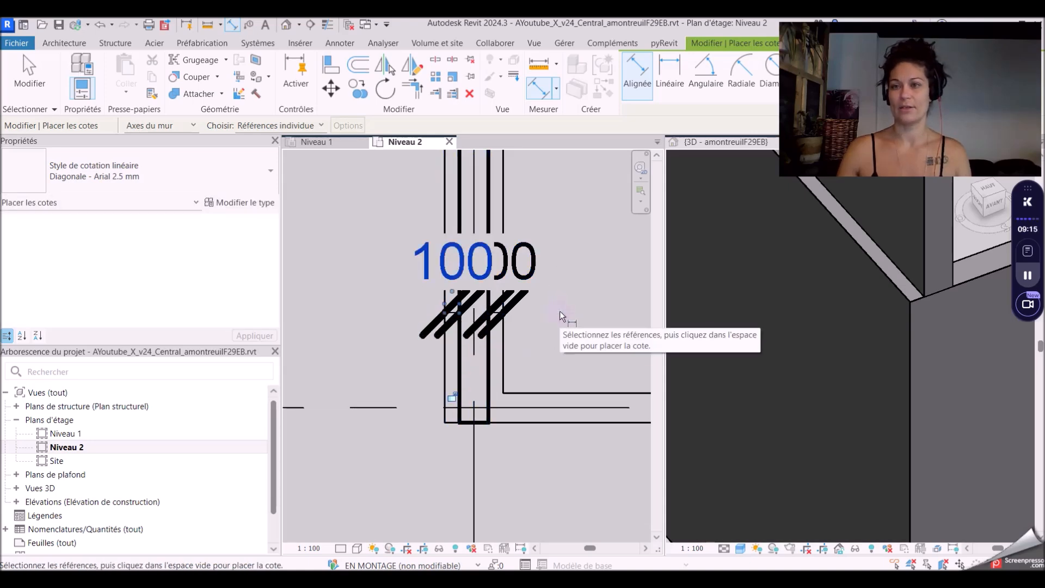
- End dimensioning and delete the dimensions placed between the wall faces on grid 1
key("Escape")
key("Escape")
left_click(447, 306)
key("Delete")
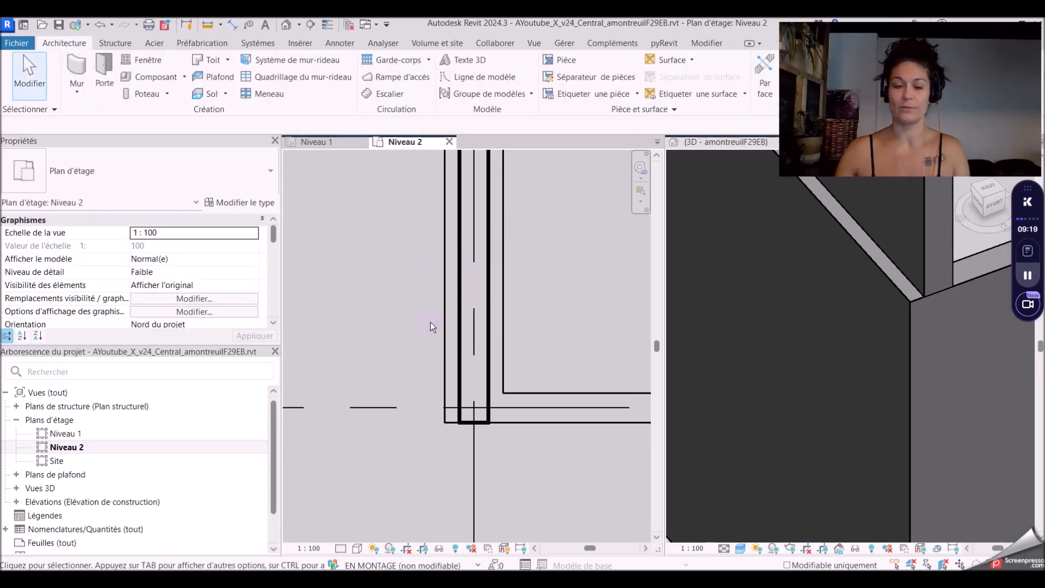
scroll(430, 322, "down", 5)
scroll(472, 376, "down", 2)
scroll(536, 366, "up", 3)
scroll(442, 374, "down", 1)
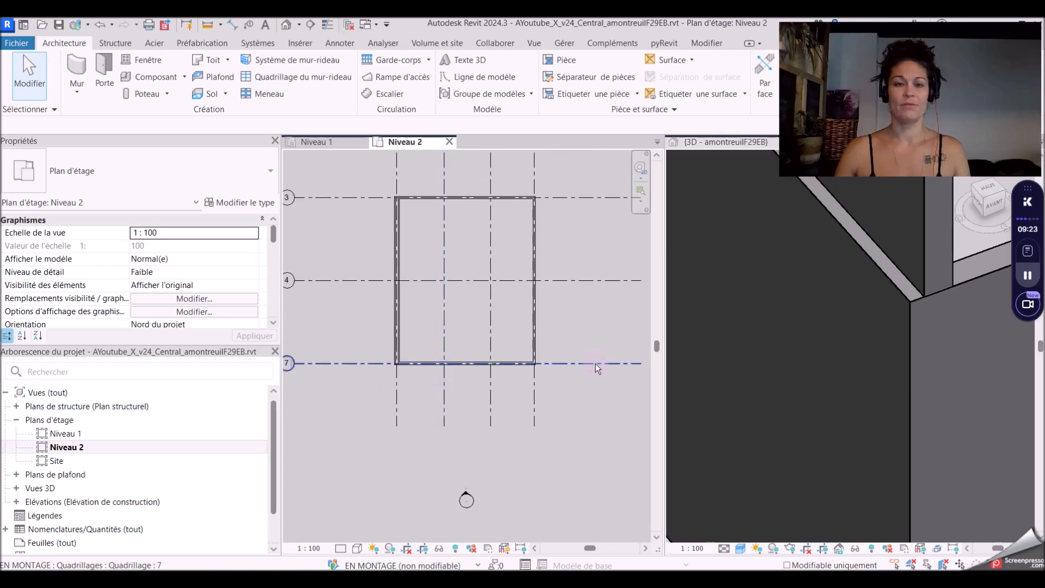
scroll(561, 363, "up", 3)
left_click(458, 361)
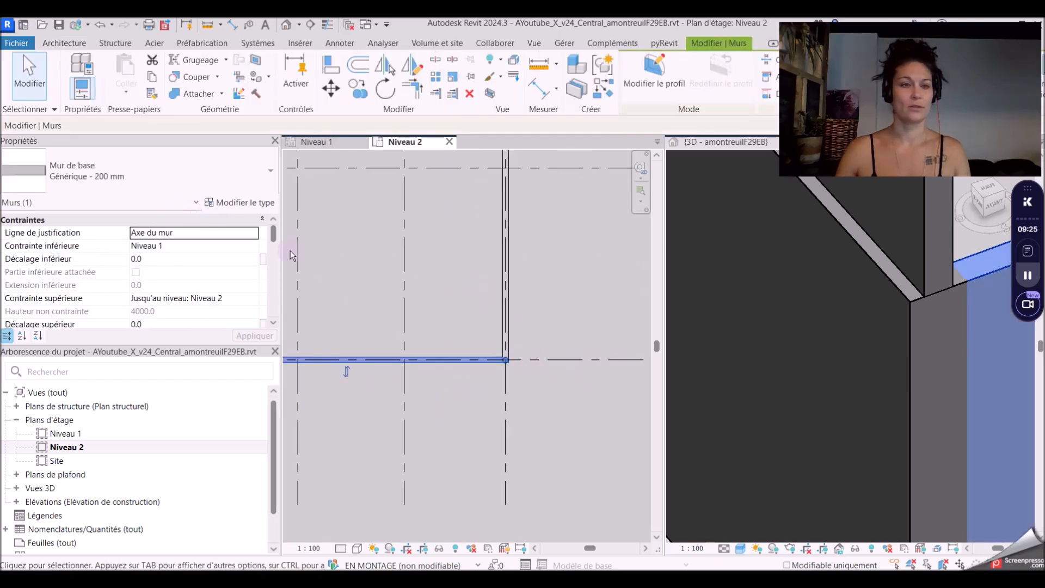
scroll(583, 392, "down", 2)
key("Escape")
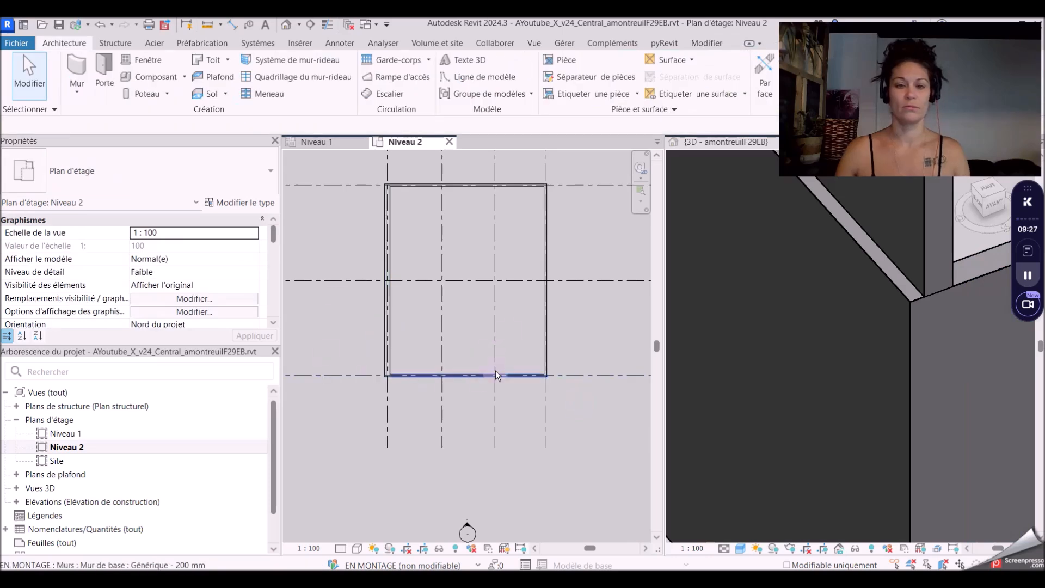
- Select the Générique - 200 mm lower wall on grid 3 and set its location line to Nu porteur: Extérieur
middle_click_drag(496, 374, 468, 411)
scroll(336, 250, "up", 3)
scroll(324, 227, "up", 1)
scroll(457, 268, "up", 3)
middle_click_drag(391, 285, 396, 343)
left_click(401, 292)
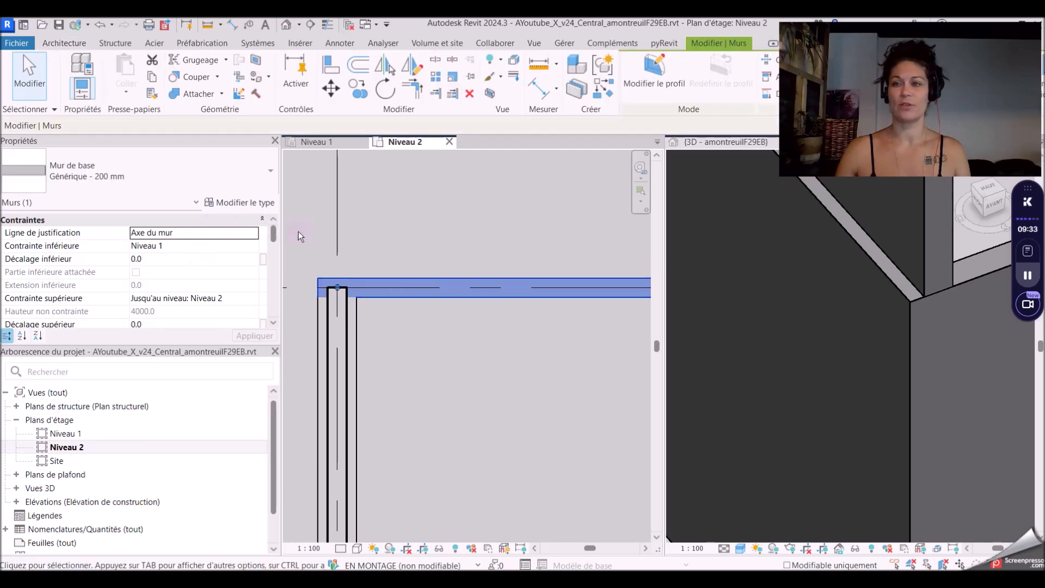
left_click(255, 234)
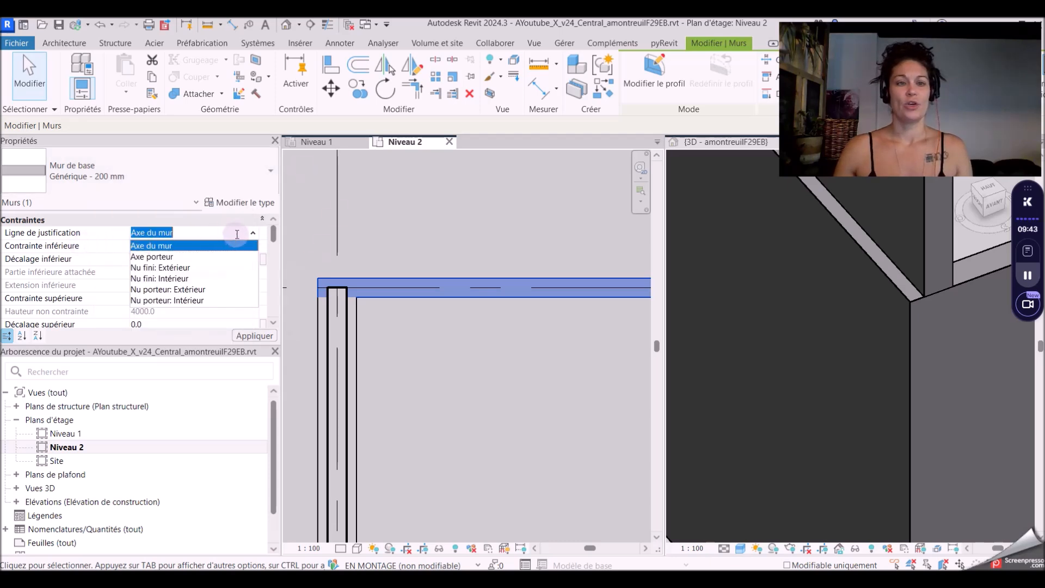
left_click(166, 290)
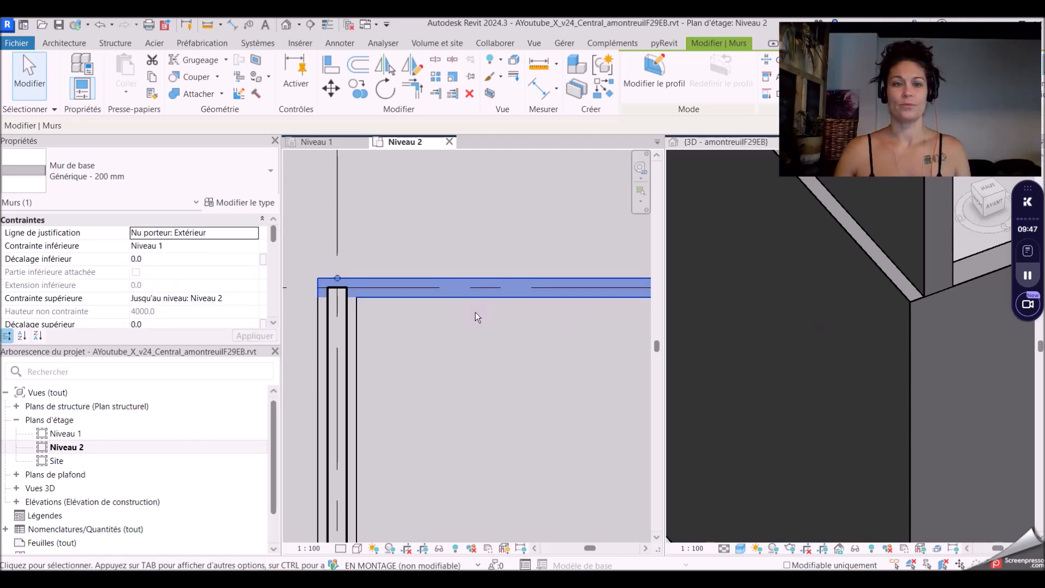
- Flip the wall on grid 3 to the opposite side of its exterior bearing face
scroll(379, 233, "down", 4)
middle_click_drag(506, 268, 263, 287)
scroll(537, 286, "up", 3)
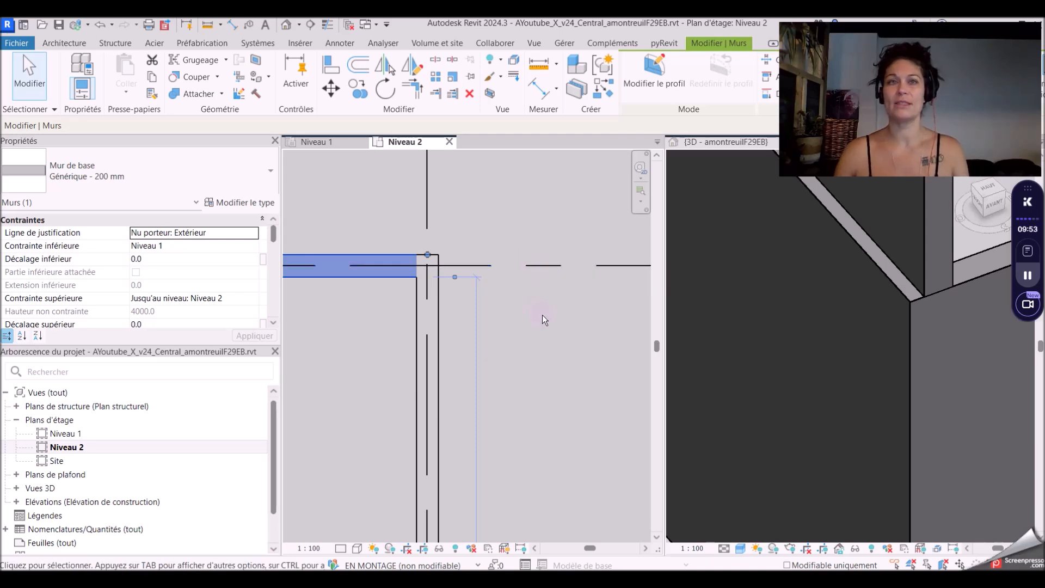
scroll(542, 316, "down", 1)
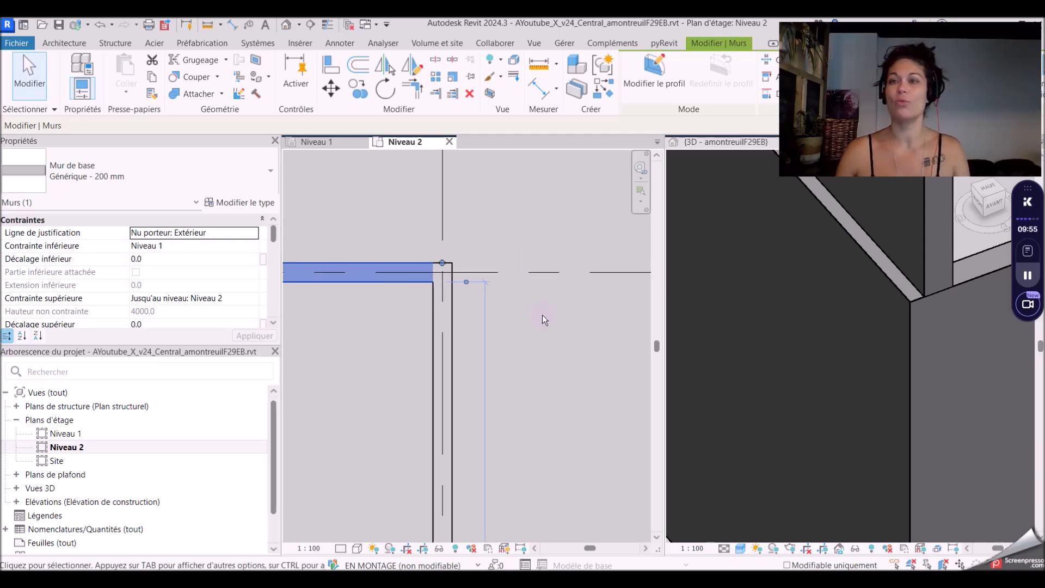
scroll(542, 314, "down", 2)
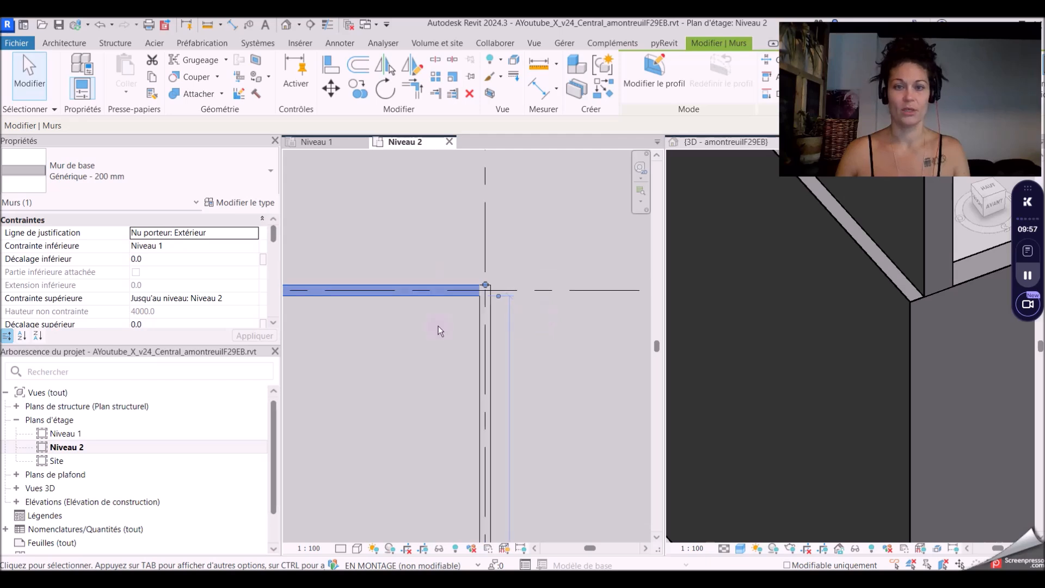
key("space")
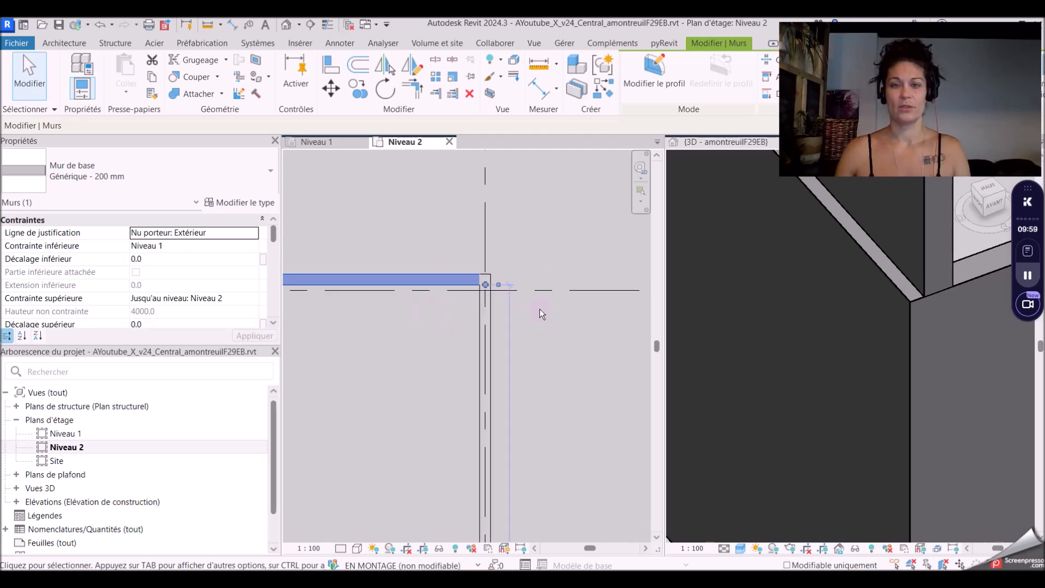
- Reselect the flipped wall on grid 3 and flip it back over the axis
left_click(600, 358)
middle_click_drag(289, 338, 495, 367)
left_click(457, 313)
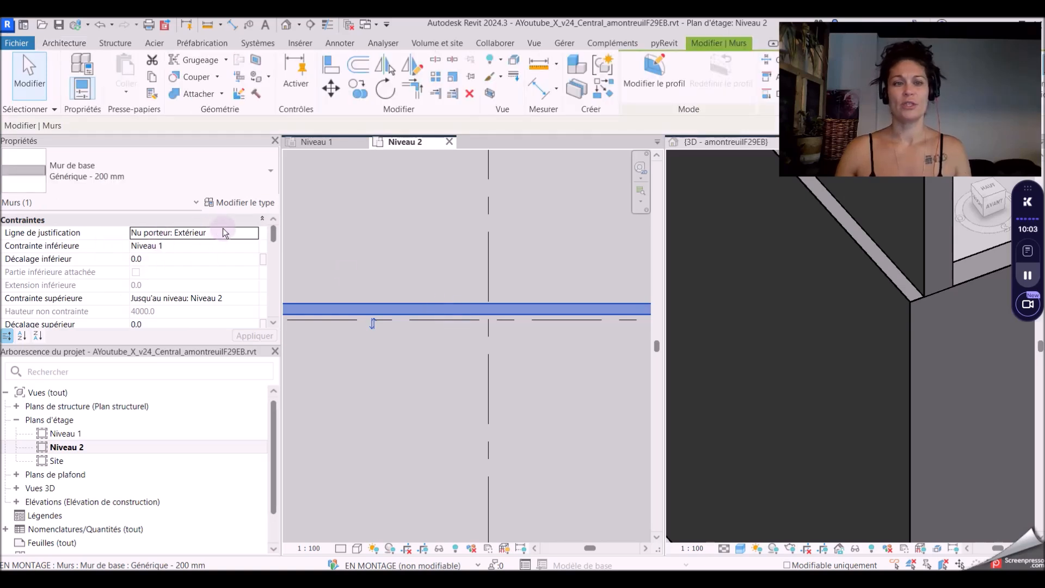
scroll(455, 234, "down", 2)
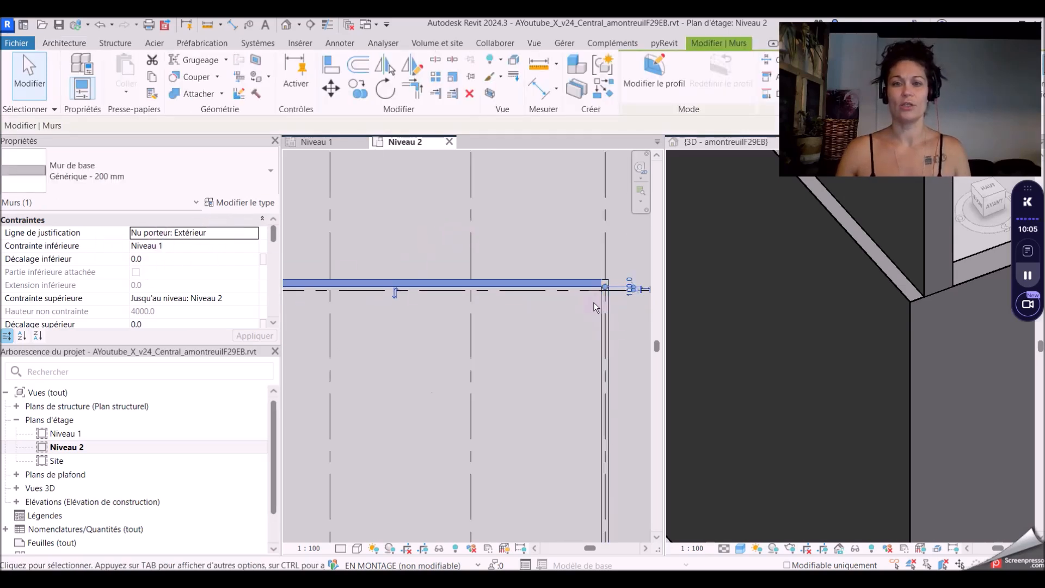
scroll(594, 294, "up", 5)
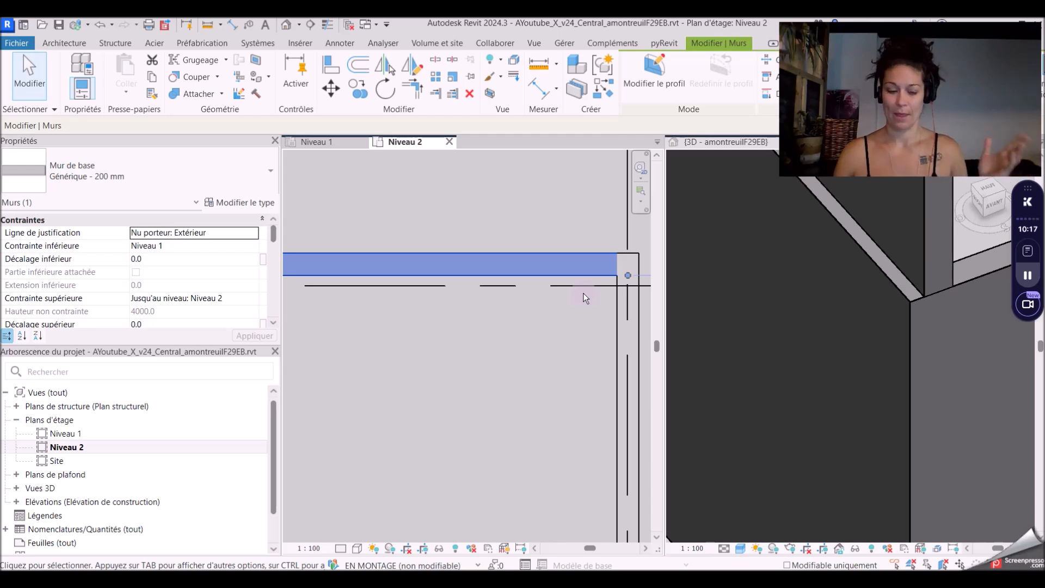
left_click(583, 294)
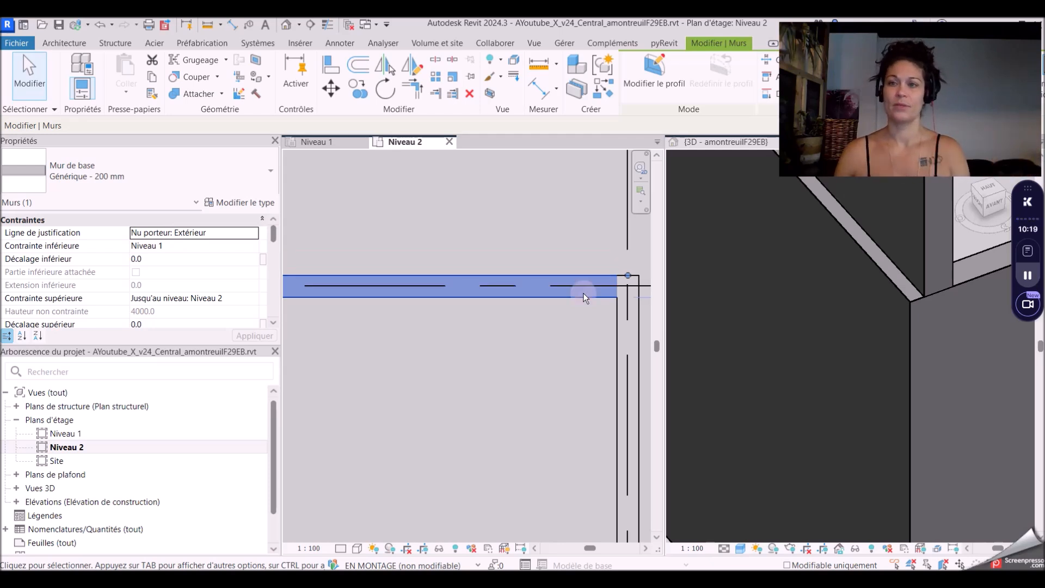
- Switch the grid 3 wall's orientation back and forth about its location line, ending with the wall centred on the axis
scroll(583, 293, "down", 3)
middle_click_drag(461, 335, 561, 348)
scroll(379, 288, "up", 3)
left_click(417, 289)
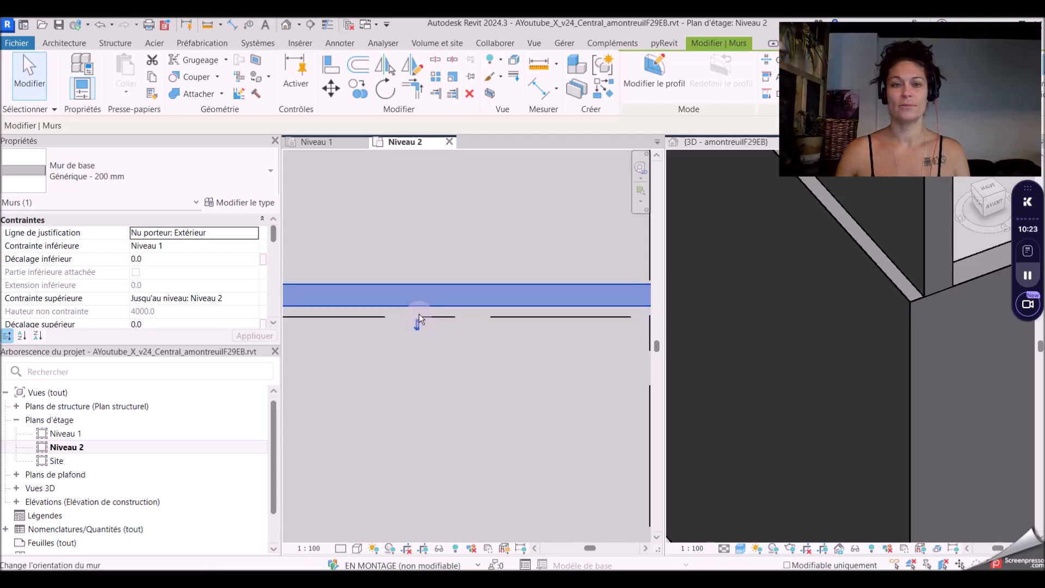
left_click(416, 320)
left_click(416, 291)
scroll(389, 292, "down", 4)
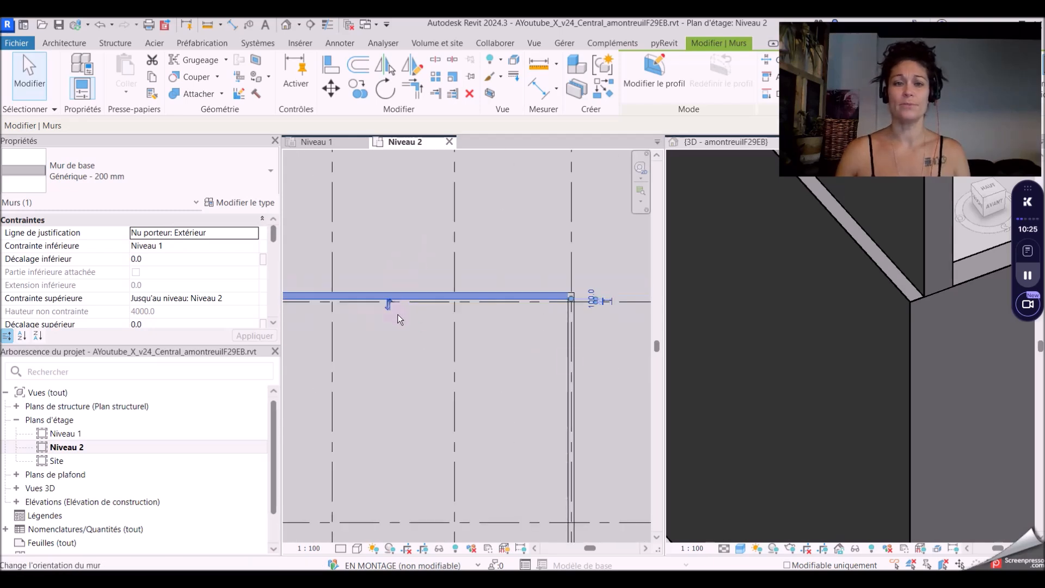
key("space")
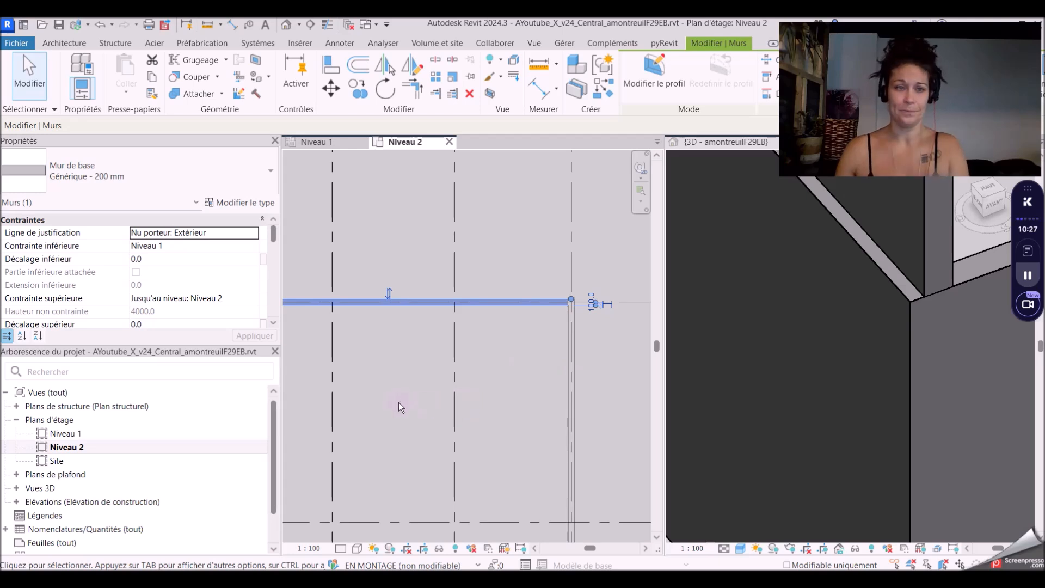
- Examine the position of the end grips at both corners of the wall on grid 3
middle_click_drag(402, 408, 221, 427)
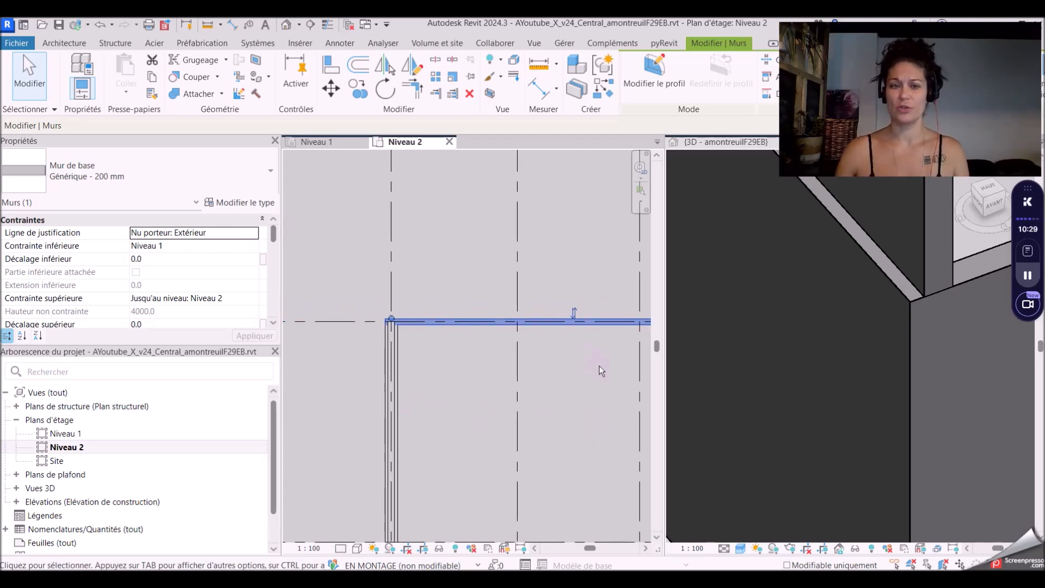
scroll(443, 352, "up", 4)
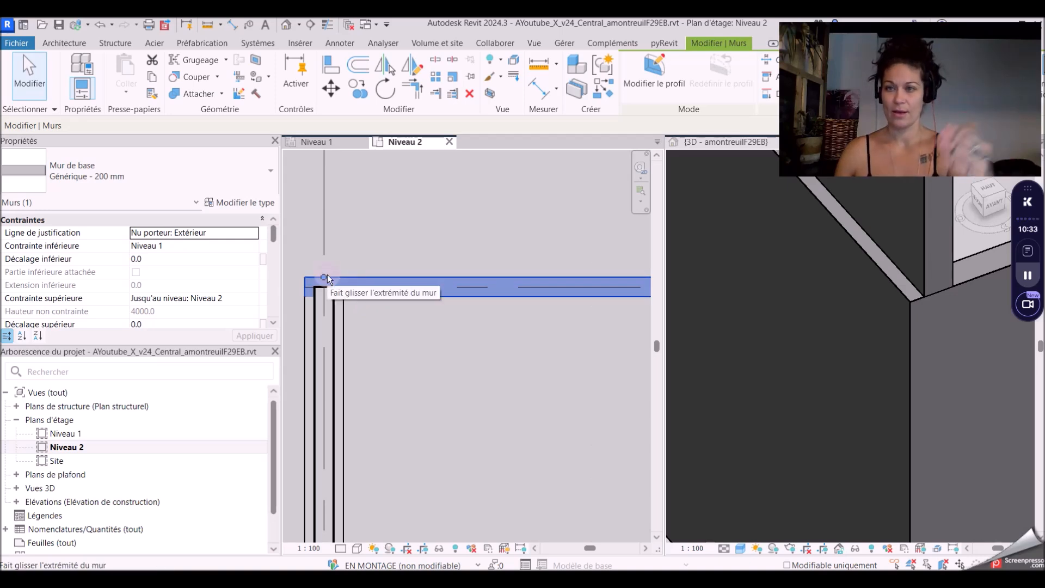
middle_click_drag(487, 362, 410, 364)
scroll(456, 243, "down", 2)
middle_click_drag(553, 351, 428, 337)
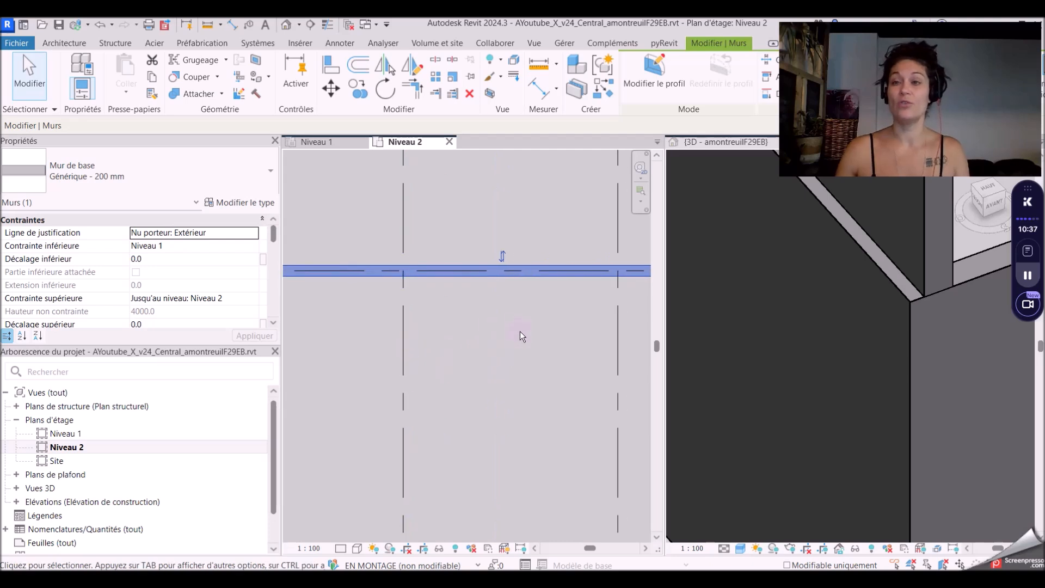
middle_click_drag(520, 331, 430, 336)
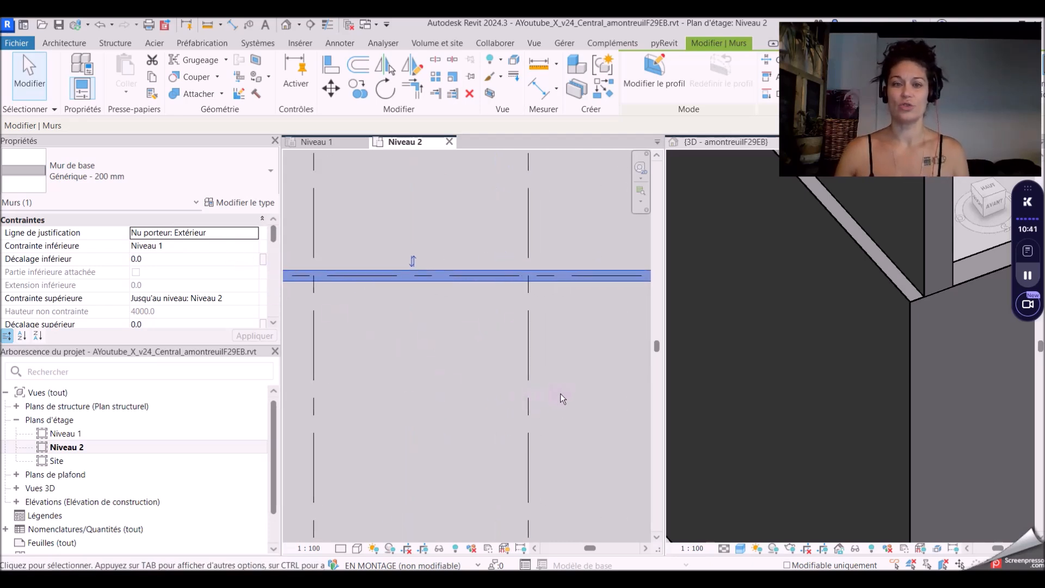
scroll(560, 393, "down", 1)
middle_click_drag(559, 396, 411, 395)
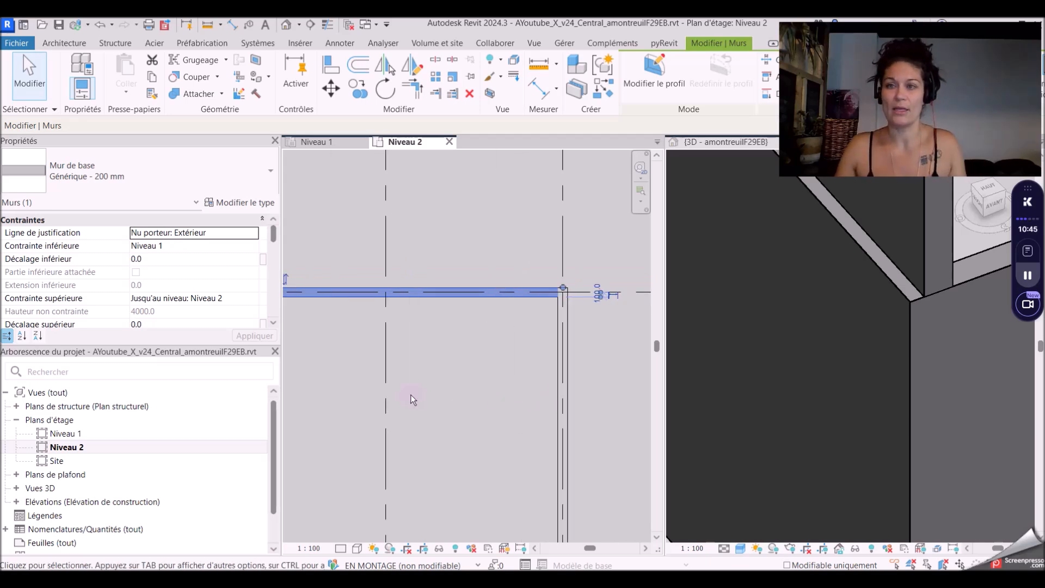
scroll(559, 293, "up", 3)
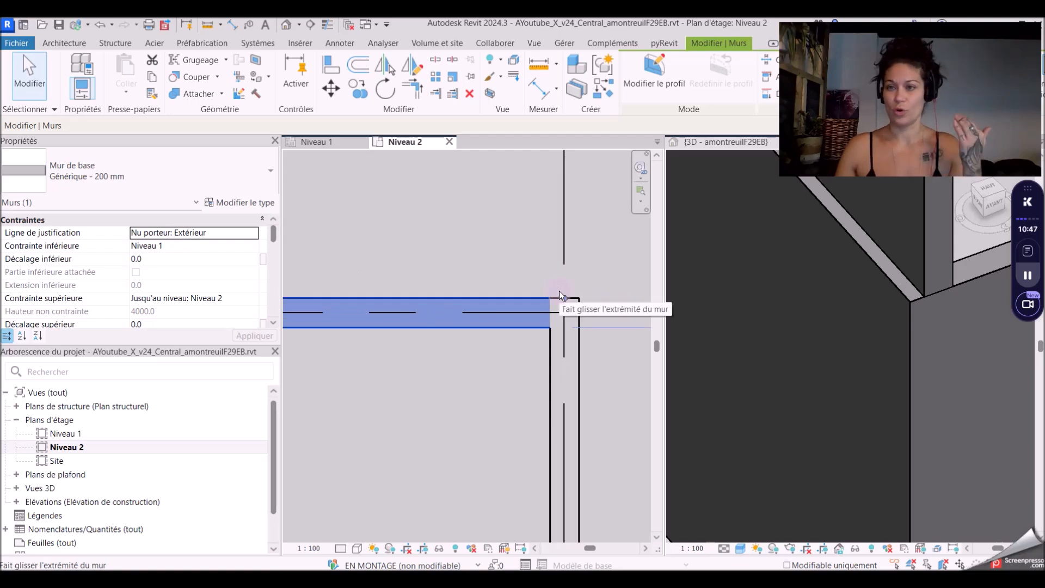
- Move the wall from its exterior face so that this face lies on grid 3, and deselect it
key("d")
key("e")
scroll(491, 308, "up", 2)
left_click(487, 316)
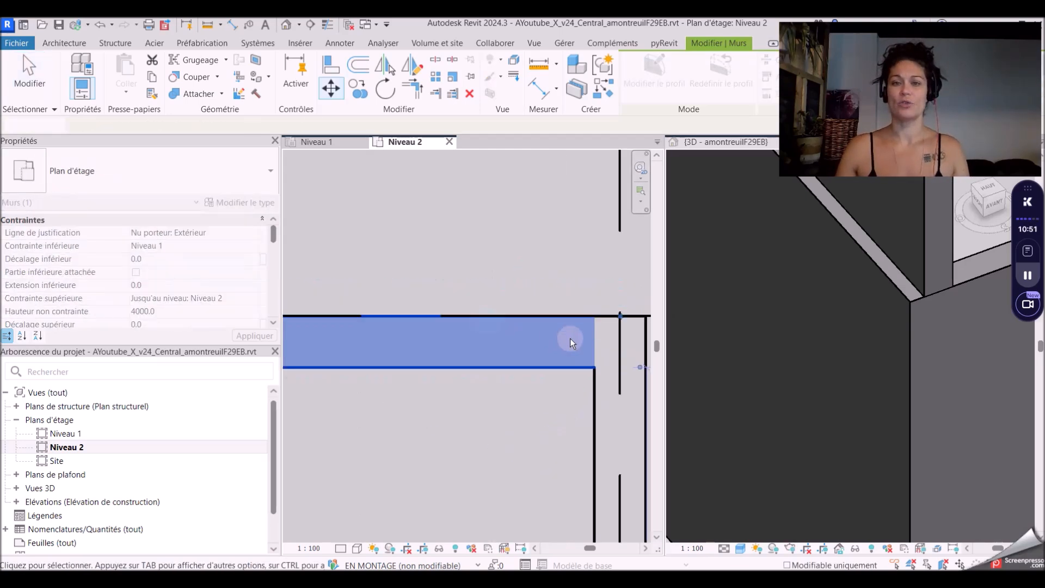
scroll(596, 326, "down", 4)
left_click(504, 396)
scroll(505, 306, "down", 2)
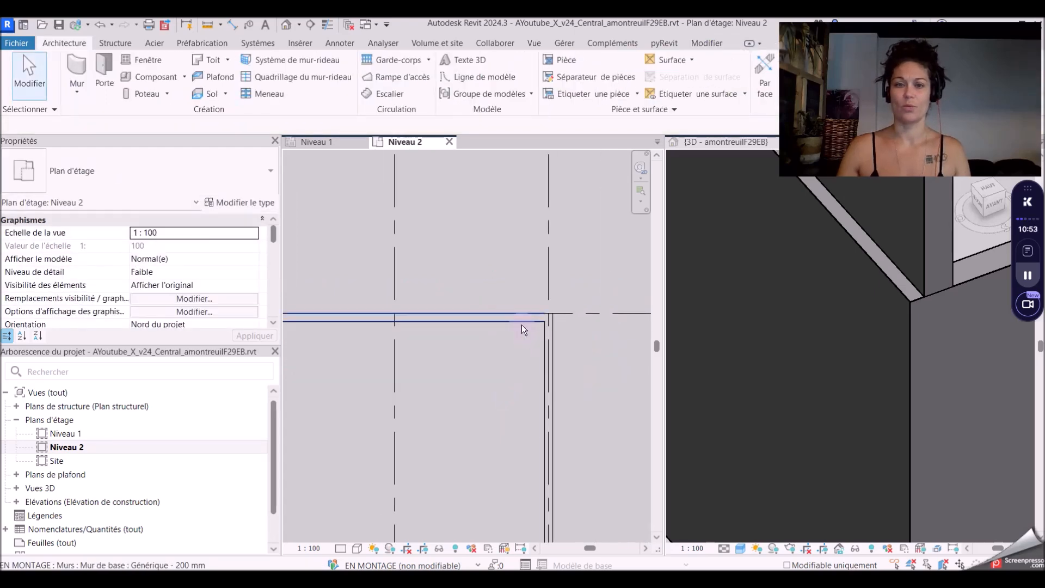
- Copy the wall on grid 3 and paste it aligned to Niveau 2, dismissing the save reminder
left_click(521, 324)
scroll(418, 399, "down", 2)
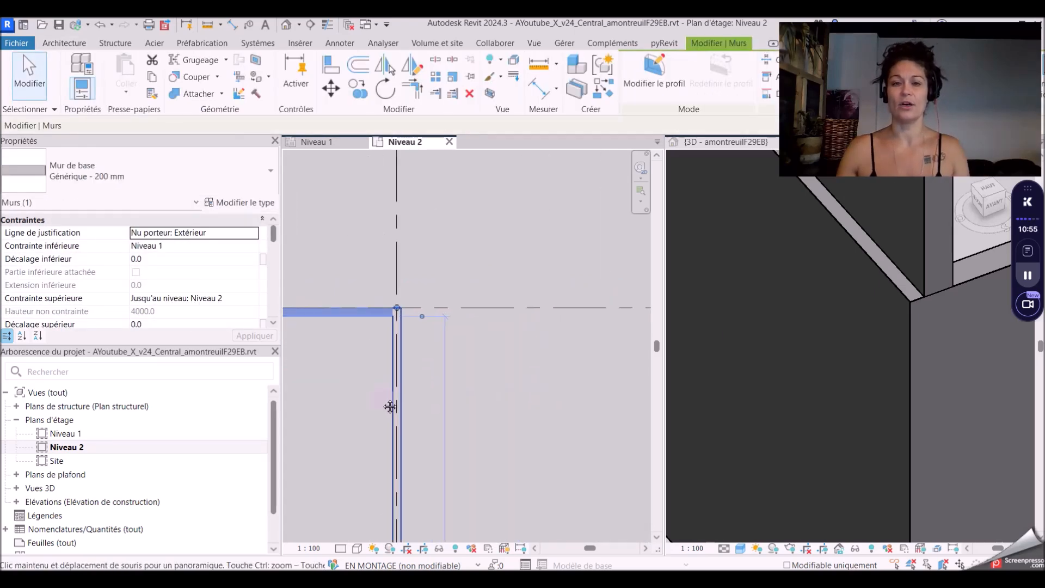
scroll(575, 309, "down", 3)
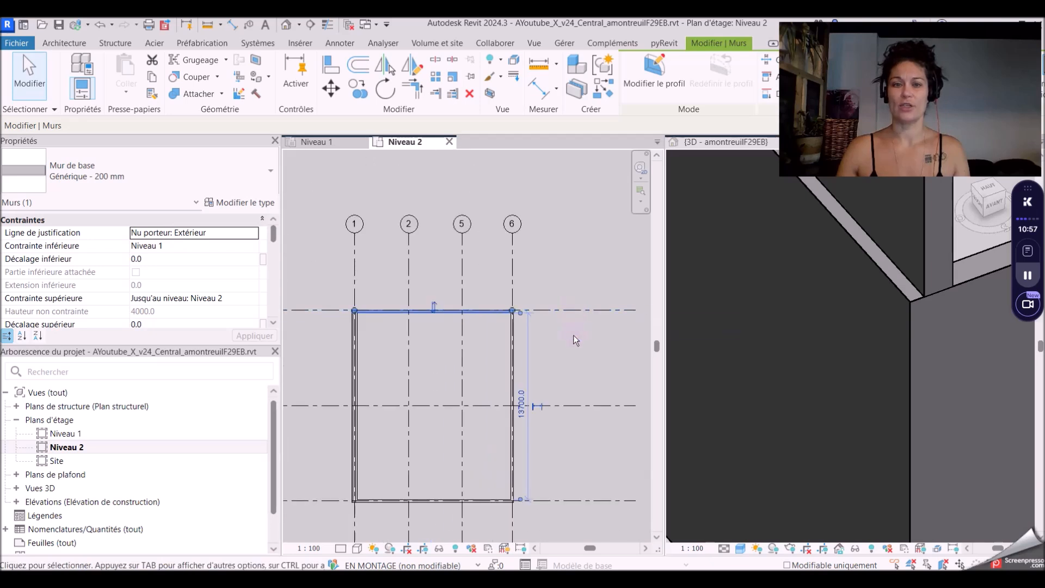
left_click(154, 79)
left_click(126, 87)
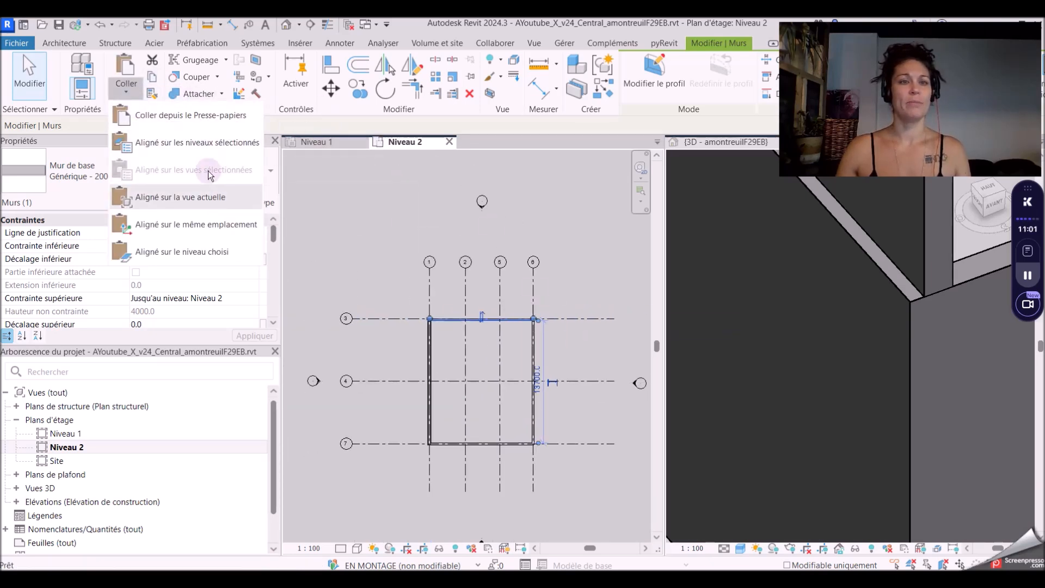
left_click(199, 142)
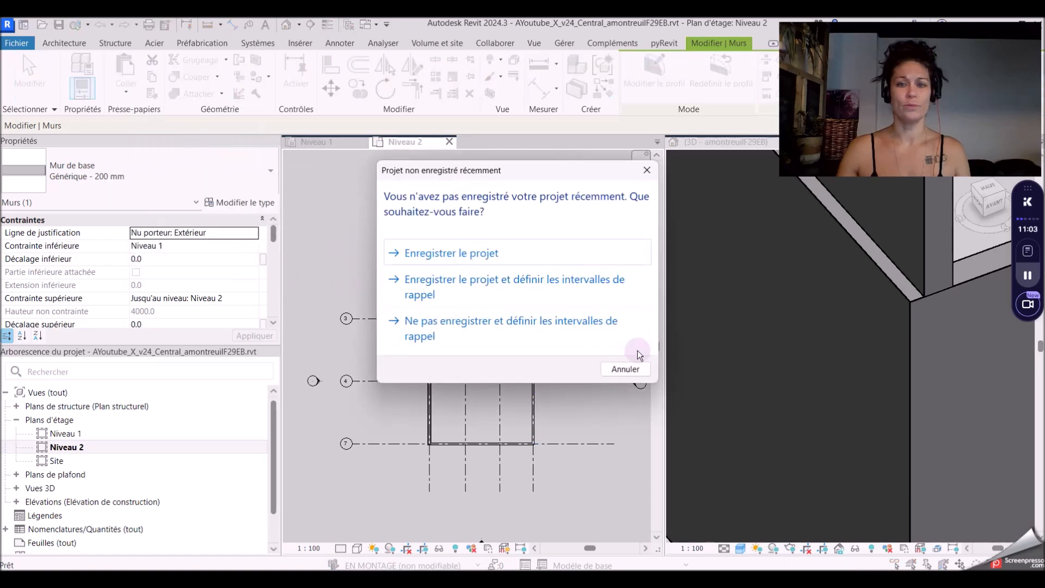
left_click(625, 368)
left_click(456, 224)
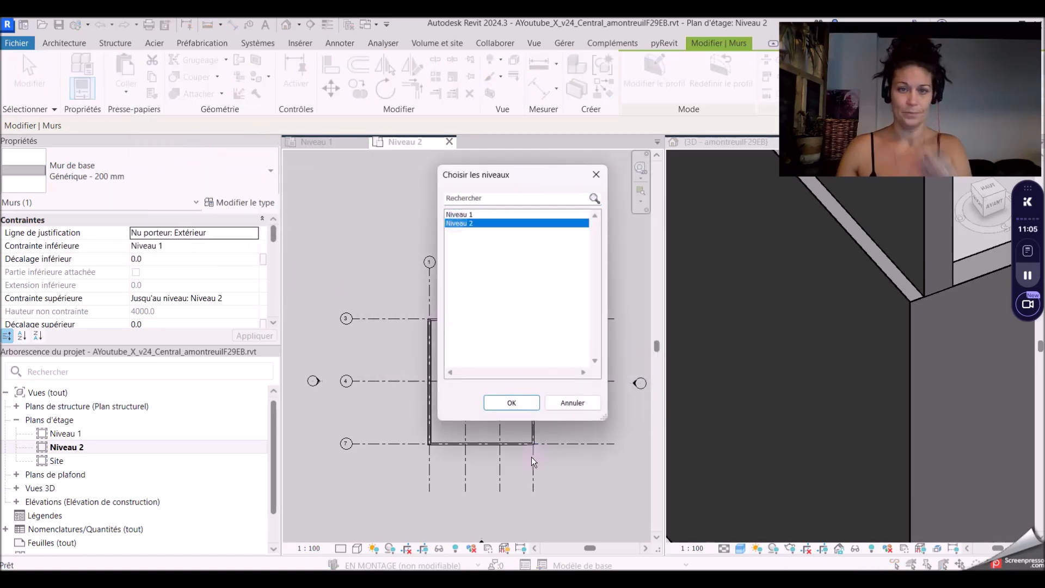
left_click(511, 403)
- Set the pasted wall's base constraint to Niveau 2 and its top constraint to Sans contrainte
scroll(721, 437, "down", 5)
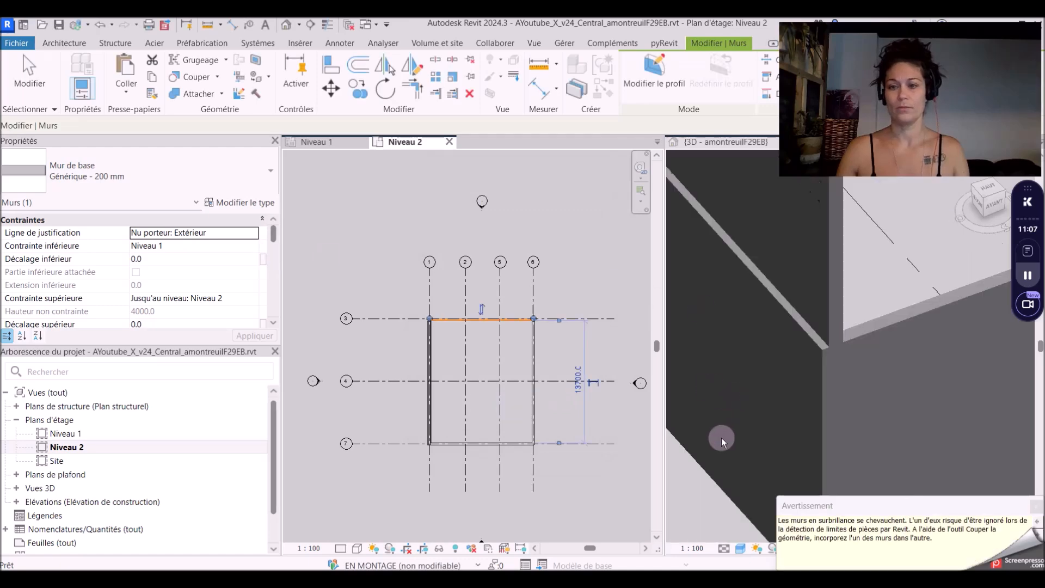
left_click(252, 249)
left_click(253, 248)
left_click(239, 268)
left_click(254, 300)
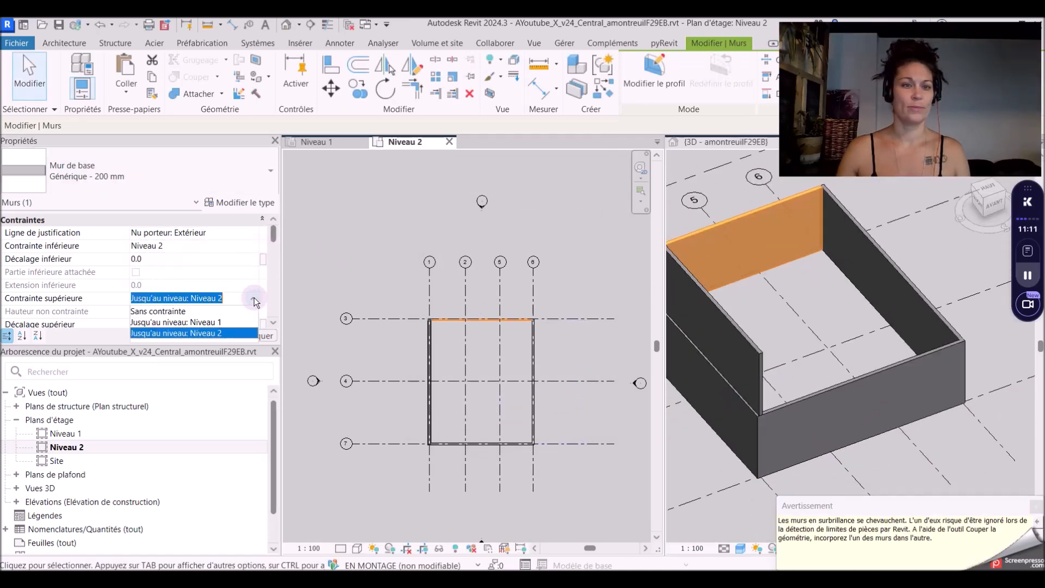
left_click(163, 311)
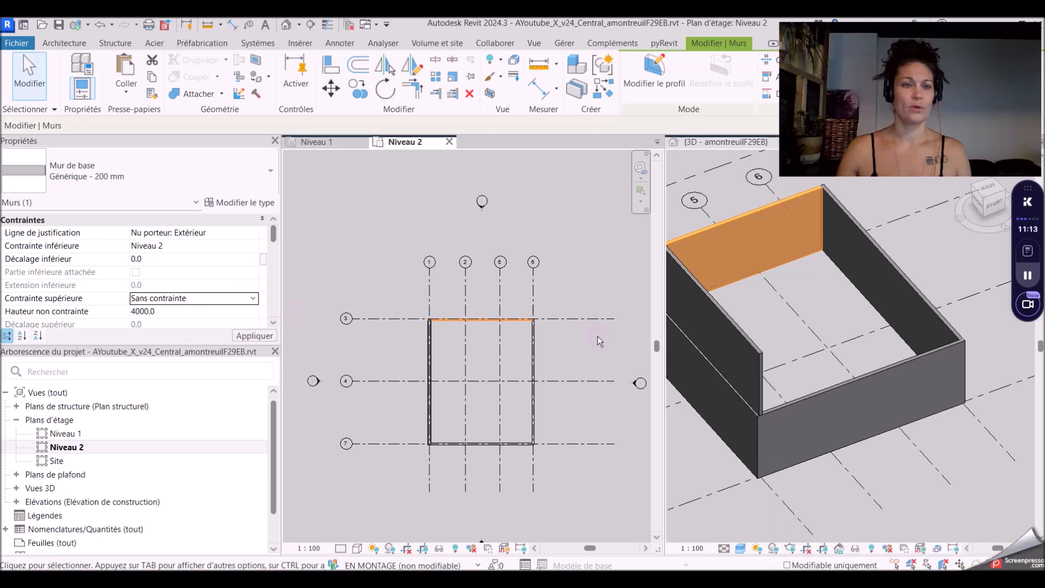
left_click(596, 239)
- Examine in the 3D view and the Niveau 2 plan how the two stacked walls on grid 3 align
scroll(484, 333, "up", 2)
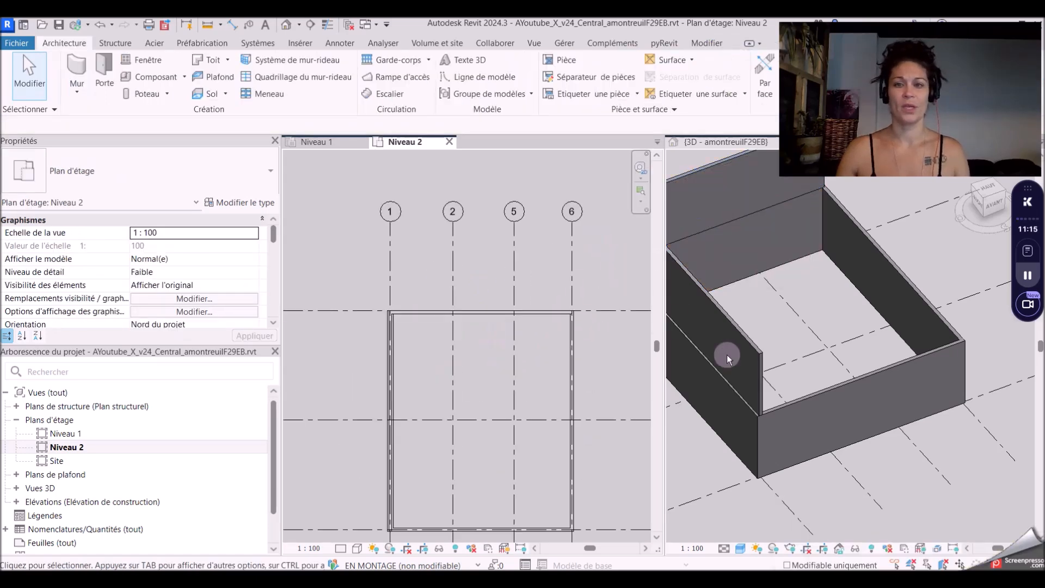
scroll(869, 317, "down", 5)
left_click(923, 343)
middle_click_drag(765, 369, 874, 375, "shift")
scroll(778, 351, "up", 7)
scroll(762, 365, "down", 5)
scroll(925, 409, "up", 5)
scroll(893, 459, "up", 3)
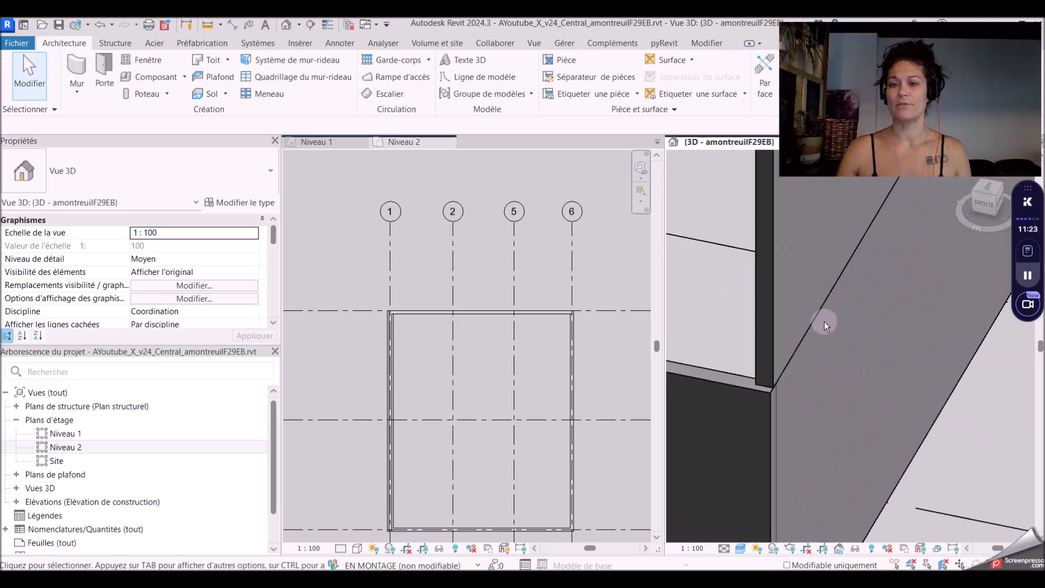
scroll(505, 315, "up", 4)
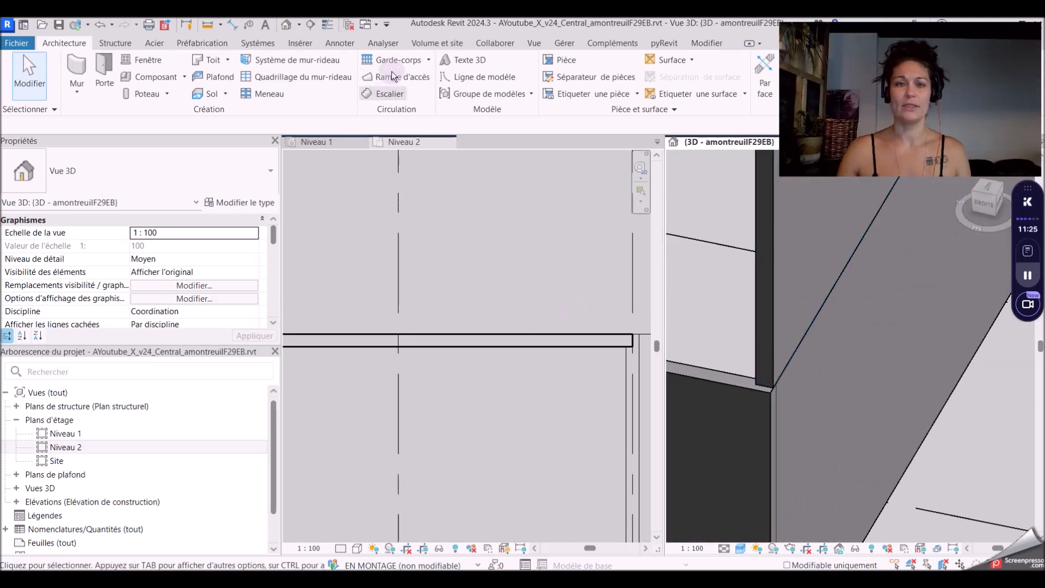
- Place a building section across the stacked walls on grid 1 in the Niveau 2 plan
left_click(534, 43)
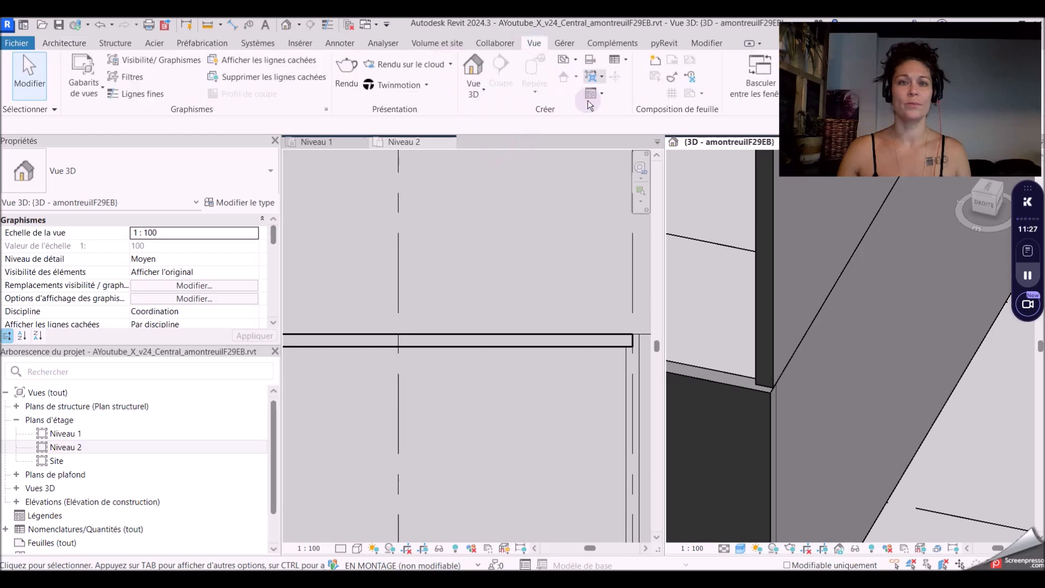
left_click(541, 302)
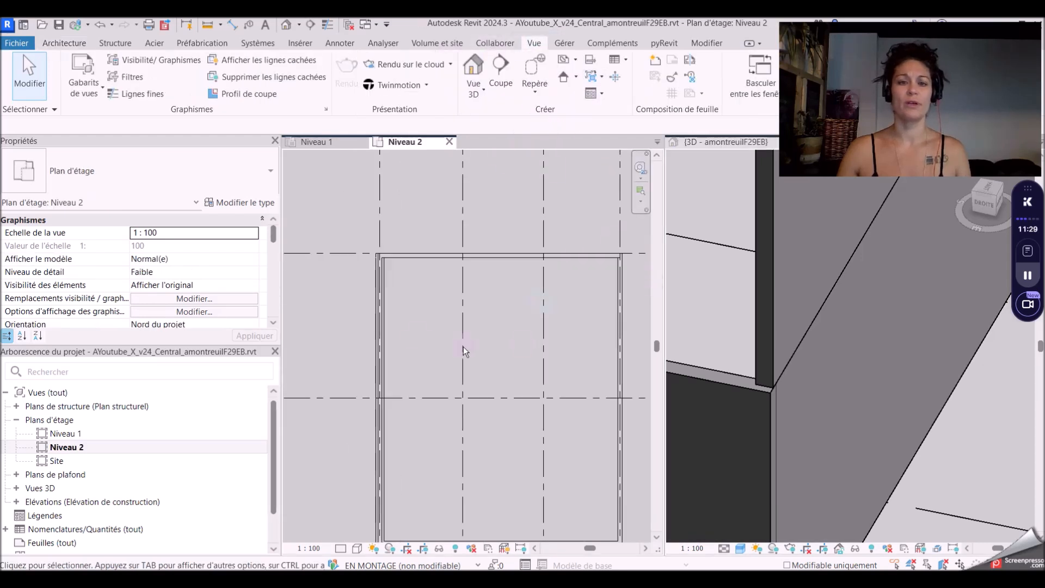
left_click(502, 82)
left_click(335, 342)
left_click(420, 342)
key("Escape")
key("Escape")
left_click(408, 343)
left_click(337, 372)
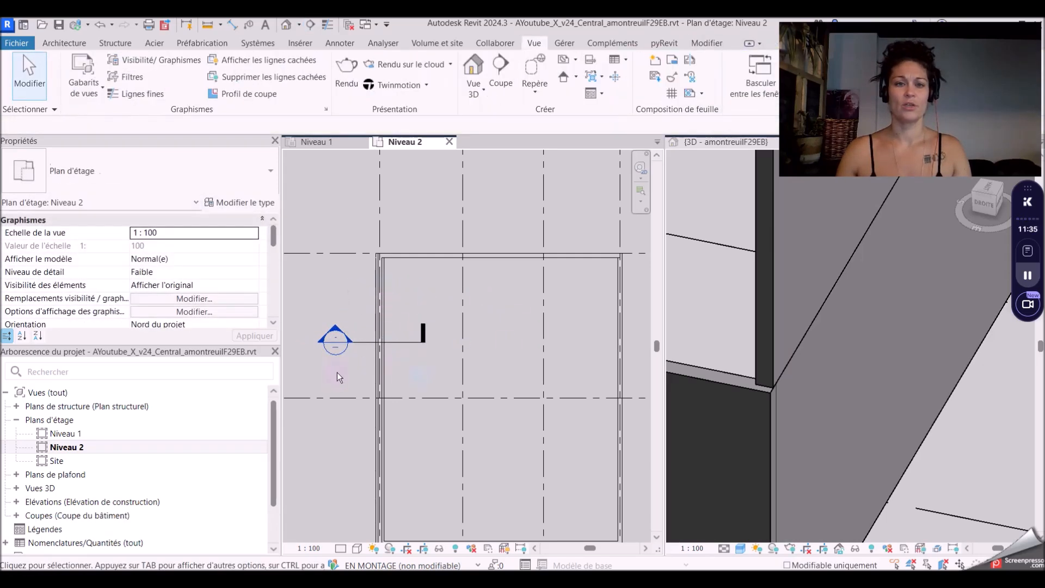
- Open the section view through grid 1 and frame both stacked walls with their levels
double_click(338, 353)
scroll(468, 381, "up", 3)
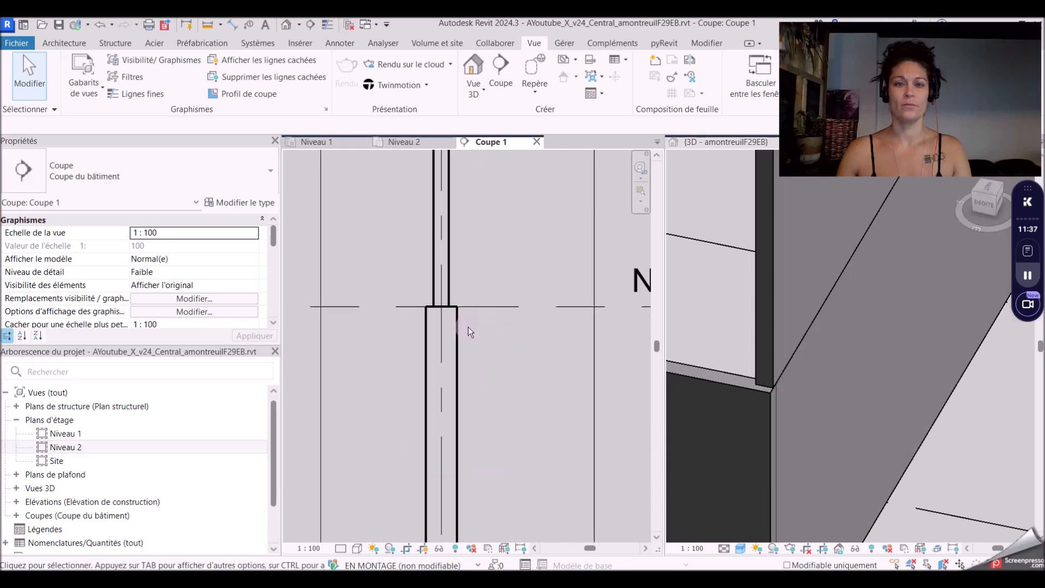
scroll(468, 327, "down", 2)
middle_click_drag(465, 321, 485, 366)
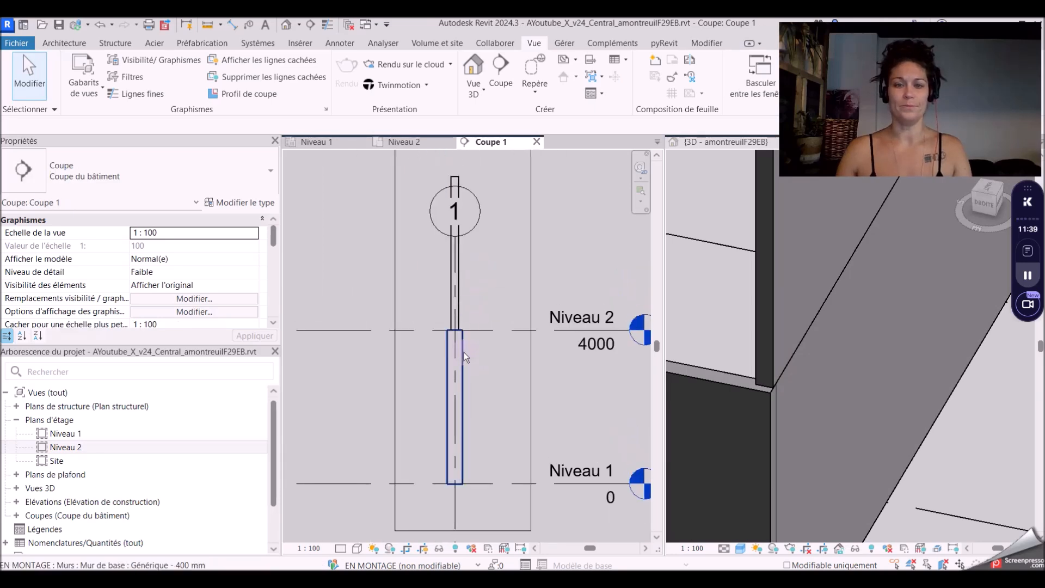
- Change the lower wall on grid 1 to the Générique - 200 mm type and deselect it
left_click(463, 351)
left_click(145, 163)
scroll(93, 273, "up", 5)
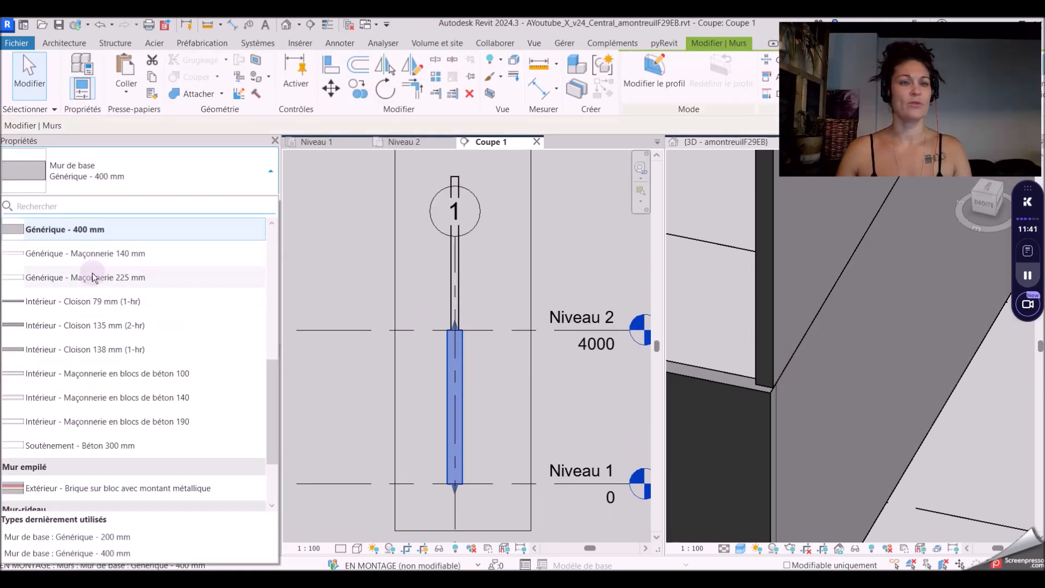
left_click(136, 404)
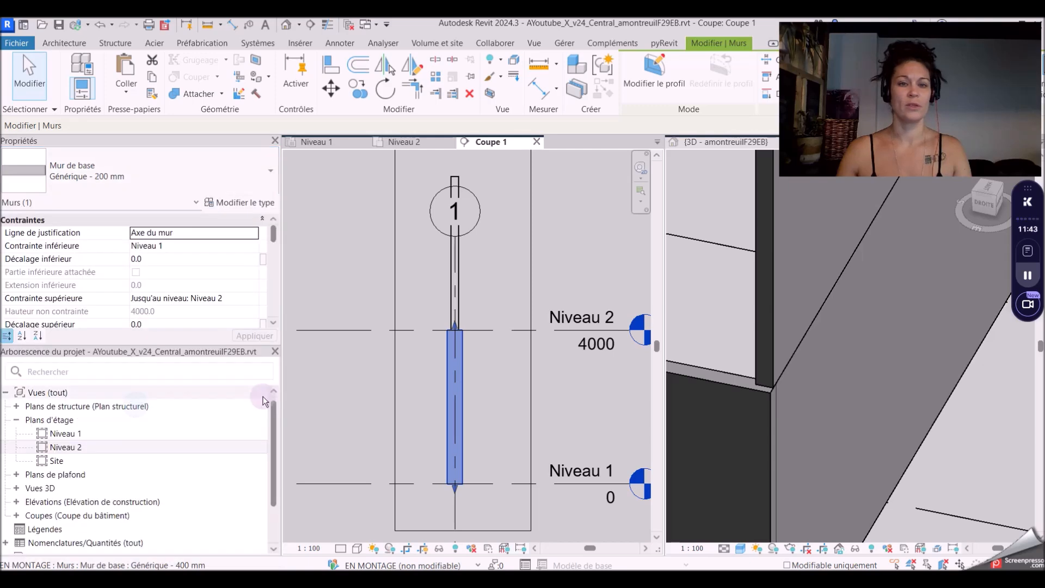
scroll(495, 373, "up", 2)
left_click(495, 373)
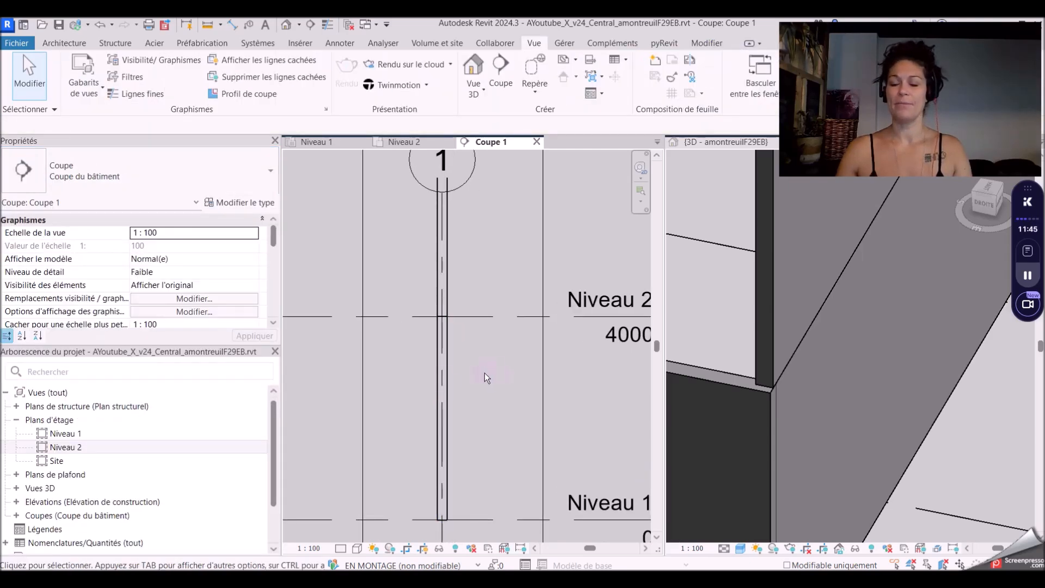
- Set the lower wall on grid 1 back to the Générique - 400 mm type
left_click(445, 381)
left_click(125, 186)
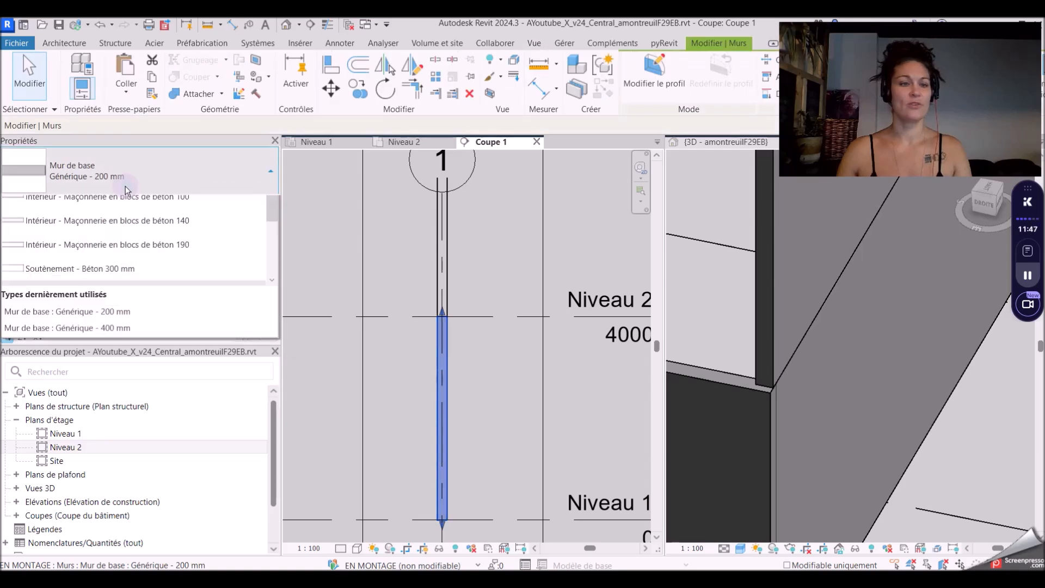
left_click(96, 276)
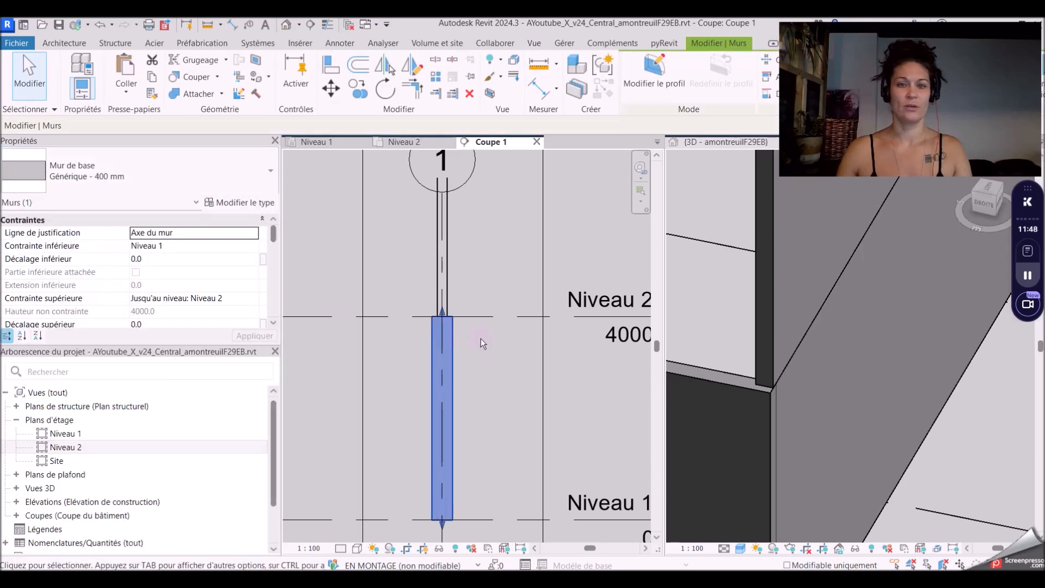
left_click(494, 381)
- Close the grid 1 section, place another section across the wall on grid 3 in the Niveau 2 plan, and shorten its view depth
left_click(533, 142)
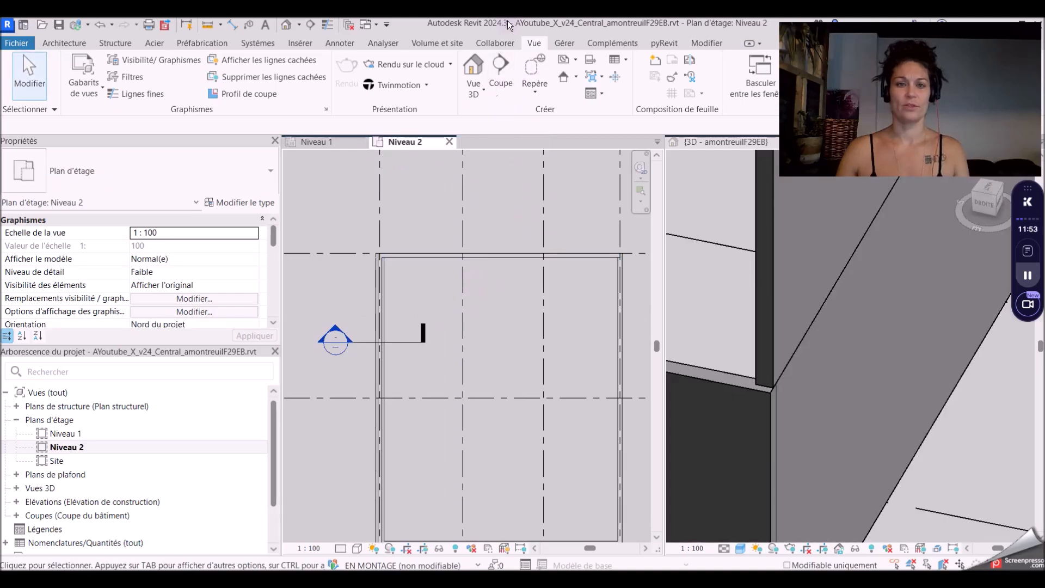
left_click(501, 68)
left_click(493, 311)
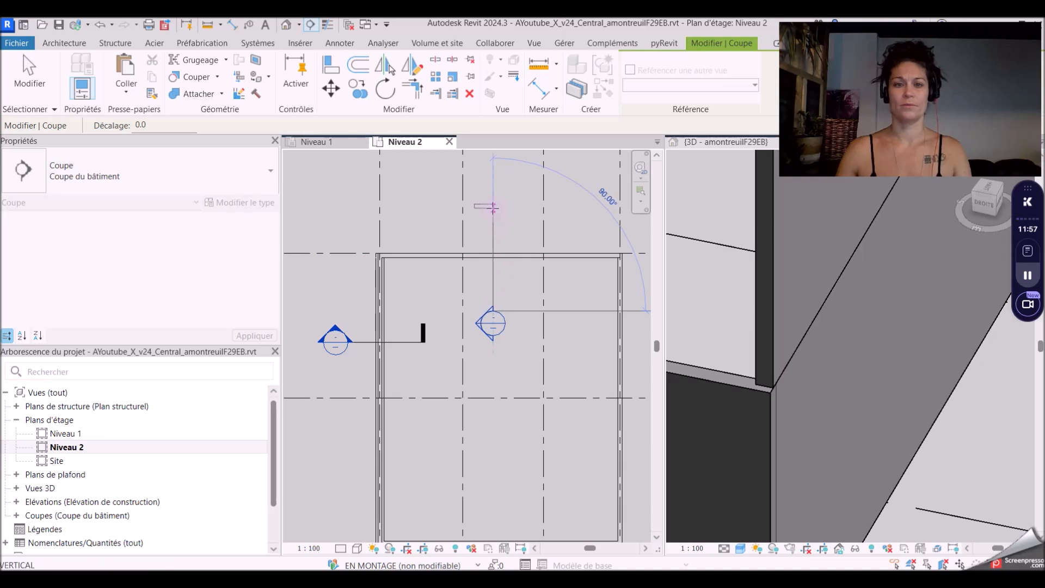
left_click(493, 207)
key("Escape")
left_click(518, 294)
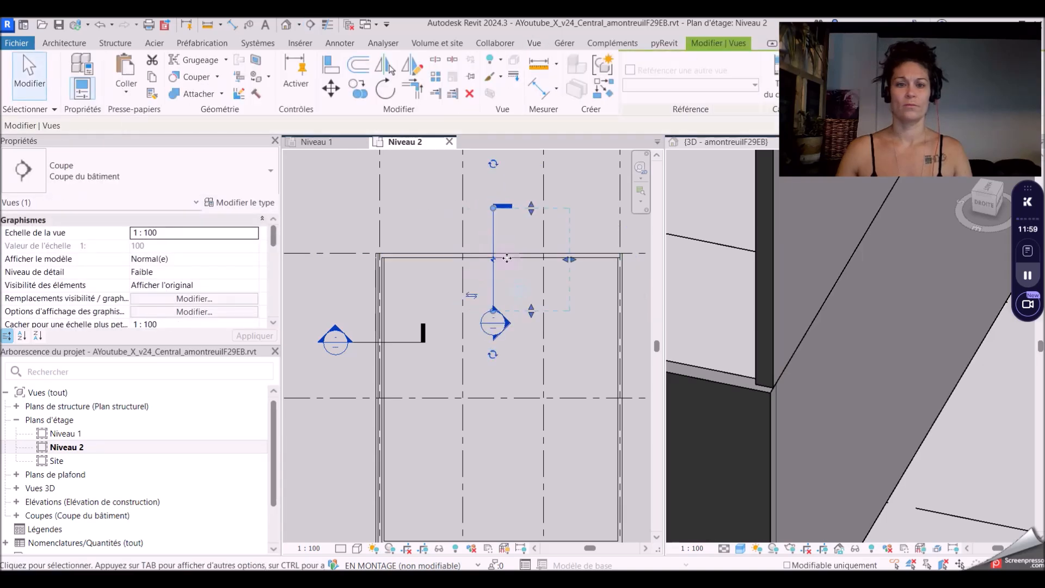
left_click_drag(567, 259, 496, 262)
left_click(511, 362)
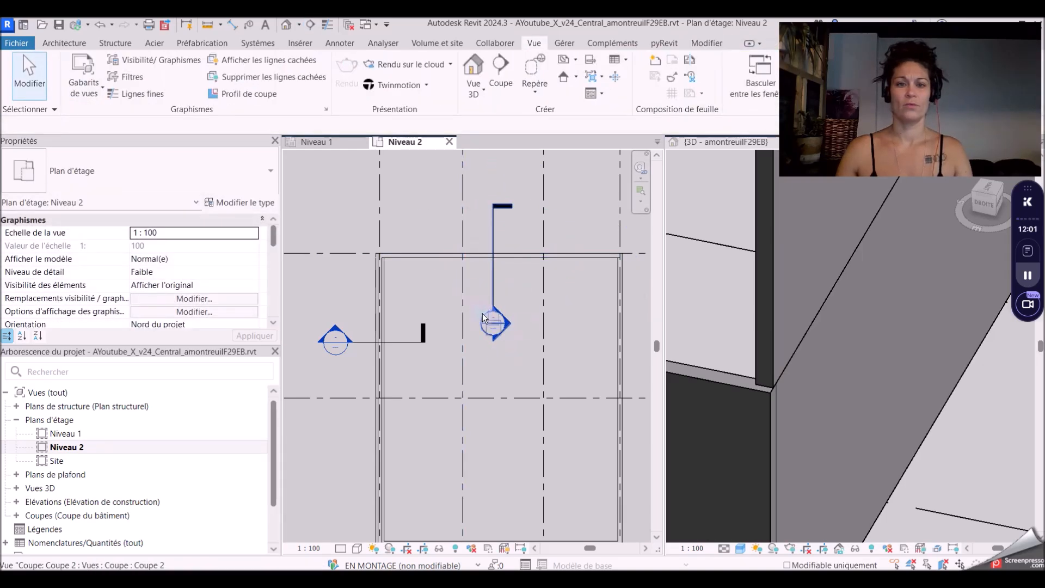
- Open the section view through grid 3 and raise the grid 3 bubble above the upper wall
double_click(482, 312)
left_click(450, 393)
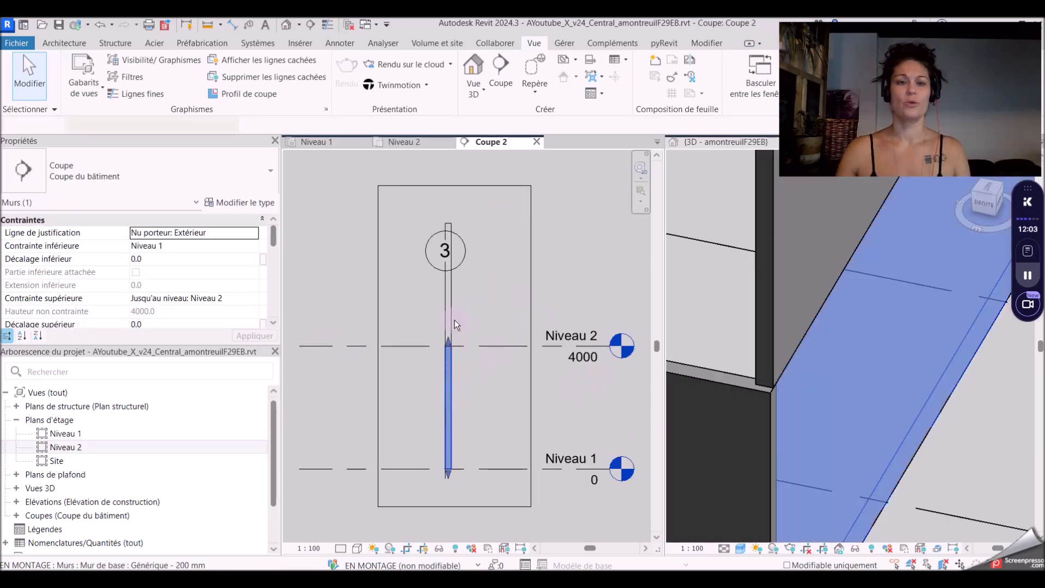
left_click(455, 275)
left_click_drag(445, 271, 445, 193)
left_click(493, 307)
- Examine the upper and lower walls in the grid 3 section, comparing their location lines and alignment with the grid
left_click(450, 334)
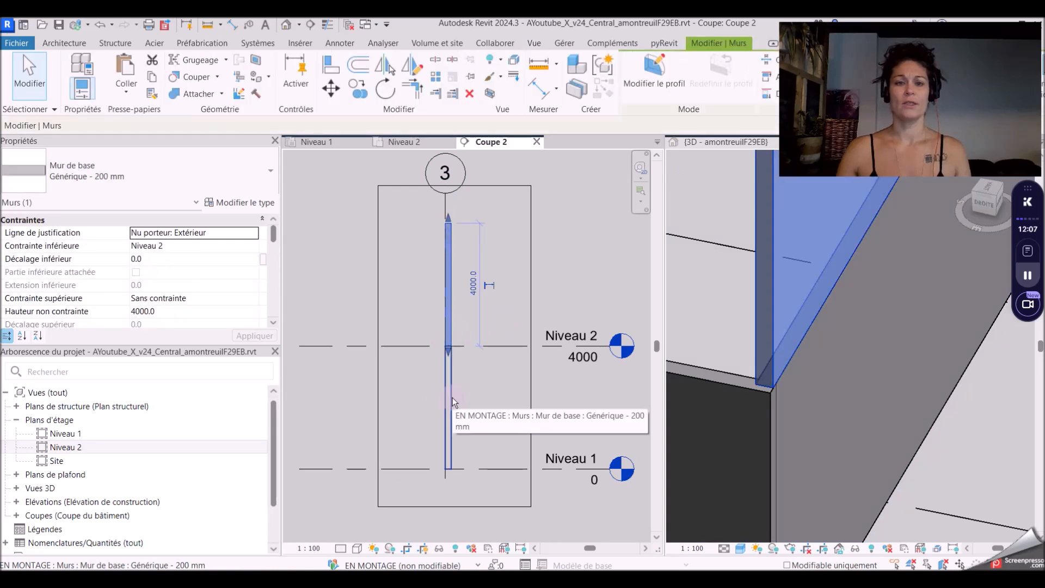
left_click(452, 396)
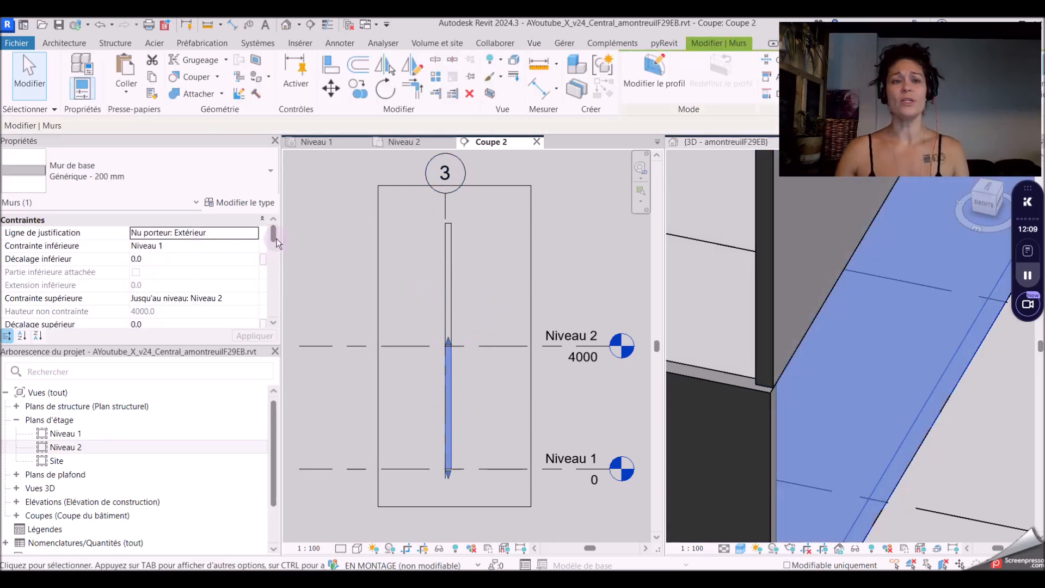
scroll(491, 452, "up", 2)
scroll(470, 345, "down", 2)
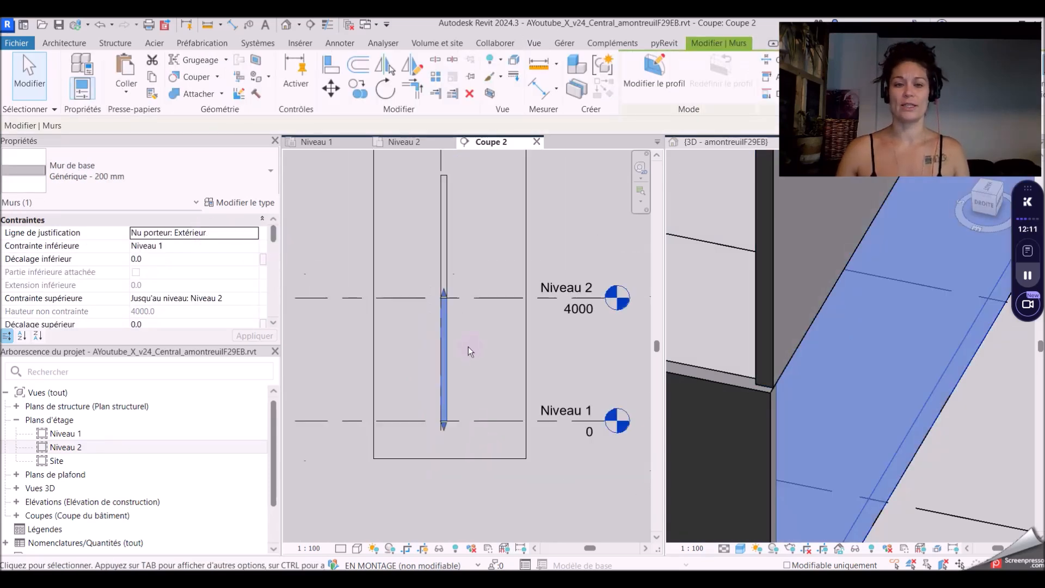
left_click(451, 289)
scroll(452, 269, "up", 2)
left_click(452, 269)
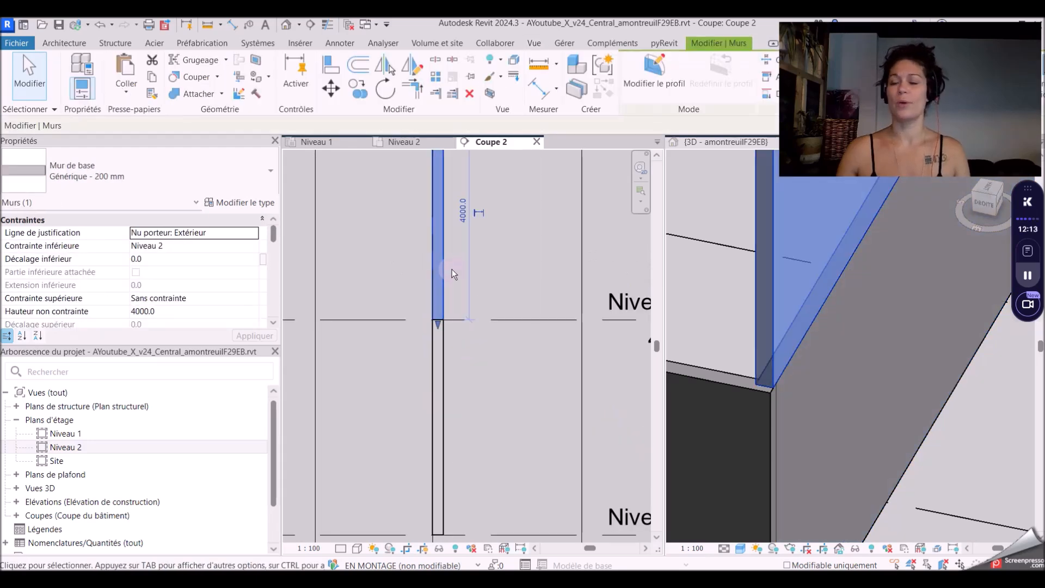
scroll(511, 408, "down", 4)
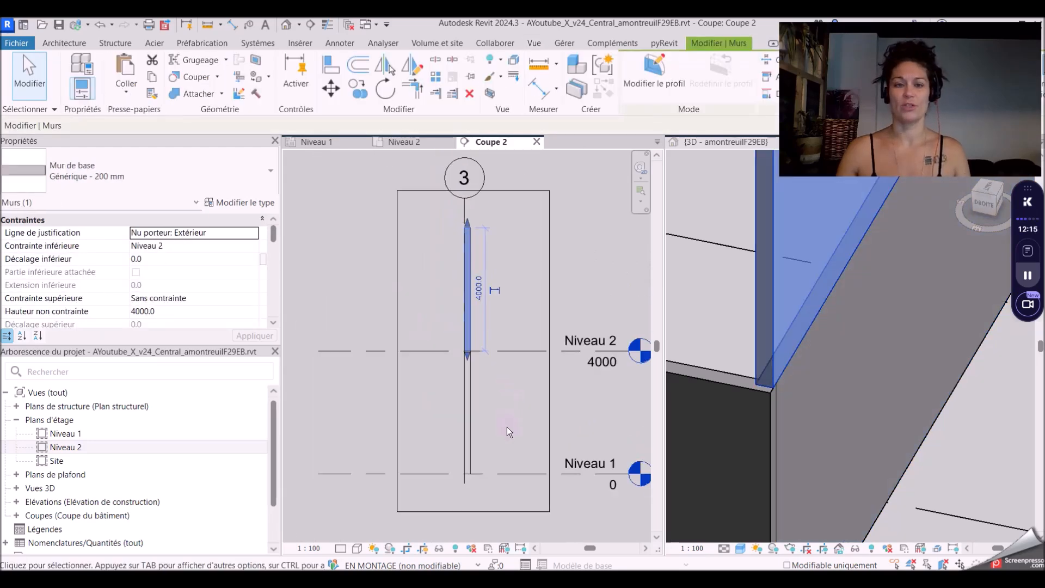
left_click(507, 427)
- Change the lower wall in the grid 3 section to the Générique - 400 mm type and inspect the joint at Niveau 2
scroll(476, 339, "up", 3)
left_click(464, 339)
left_click(462, 393)
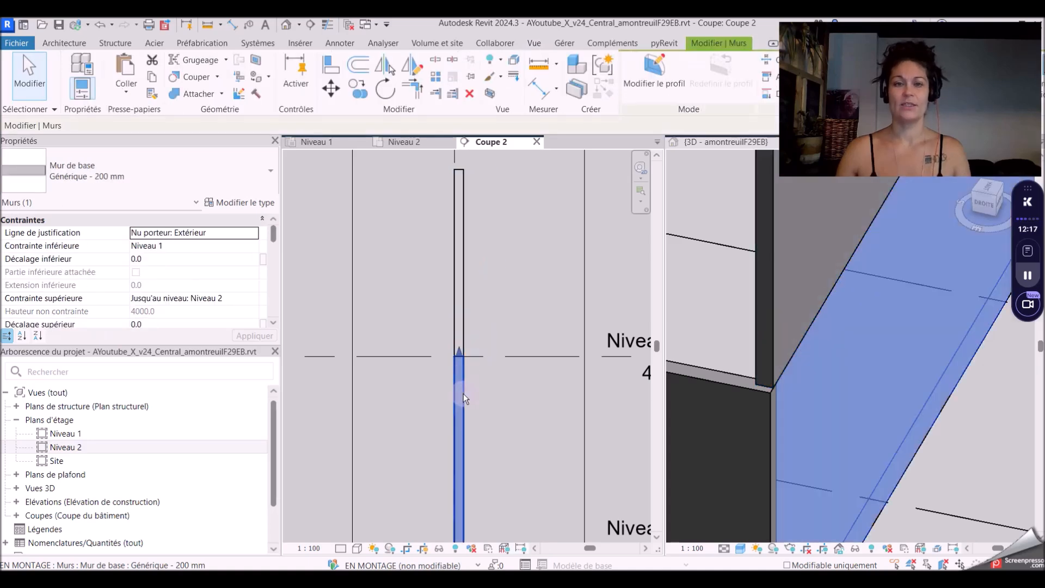
left_click(191, 171)
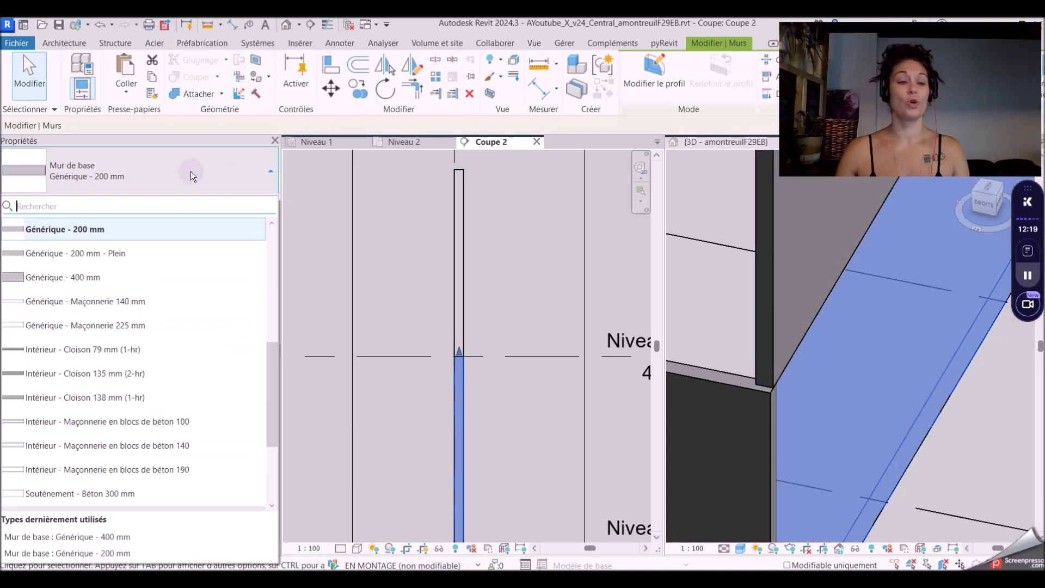
left_click(139, 277)
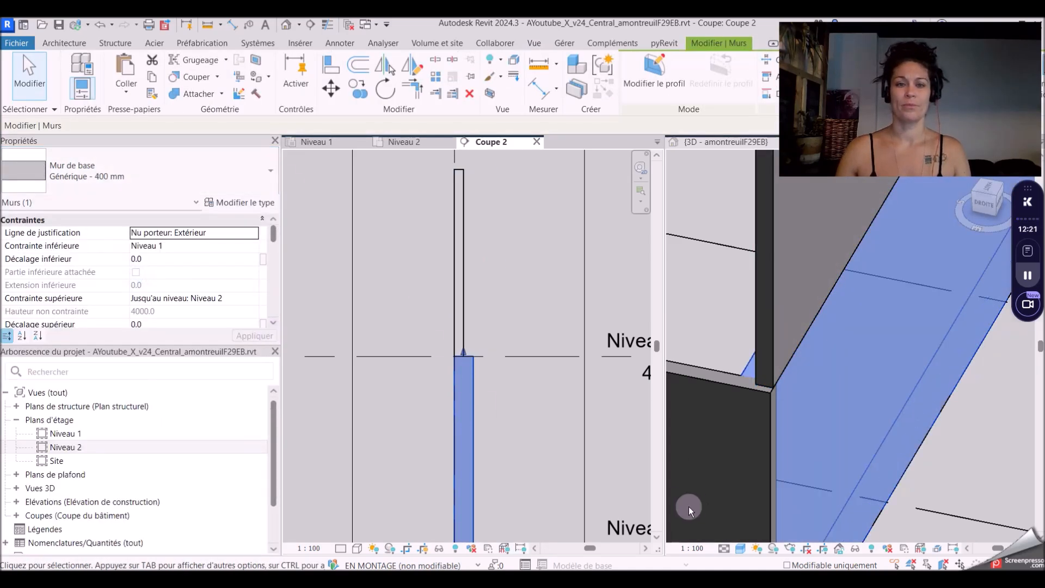
scroll(473, 366, "up", 1)
middle_click_drag(462, 345, 448, 327)
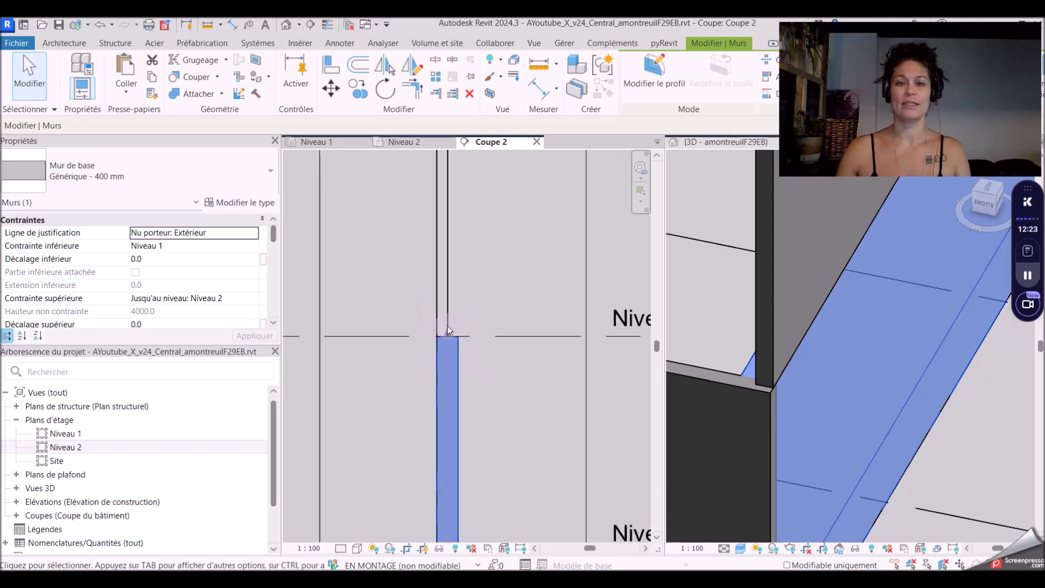
scroll(447, 329, "down", 2)
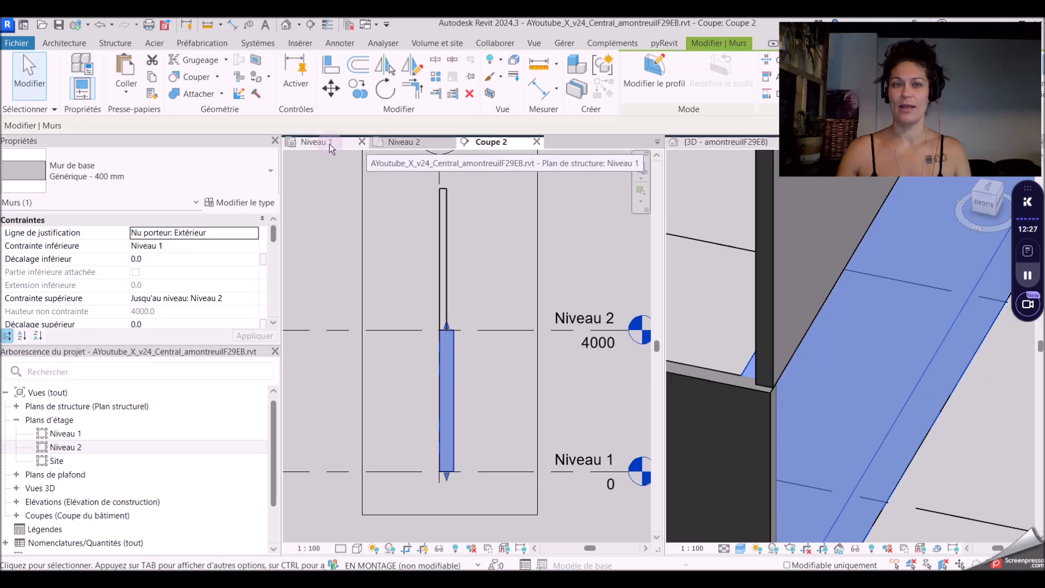
- Check the thickened grid 3 wall in the Niveau 2 plan and undo its type change
left_click(397, 144)
scroll(397, 243, "up", 3)
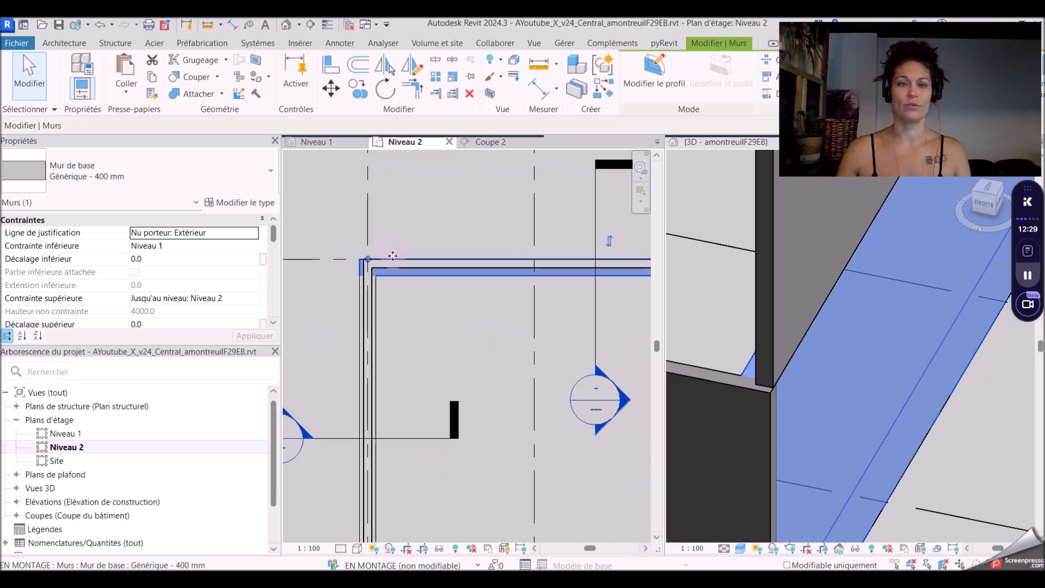
scroll(434, 338, "up", 1)
middle_click_drag(478, 320, 446, 340)
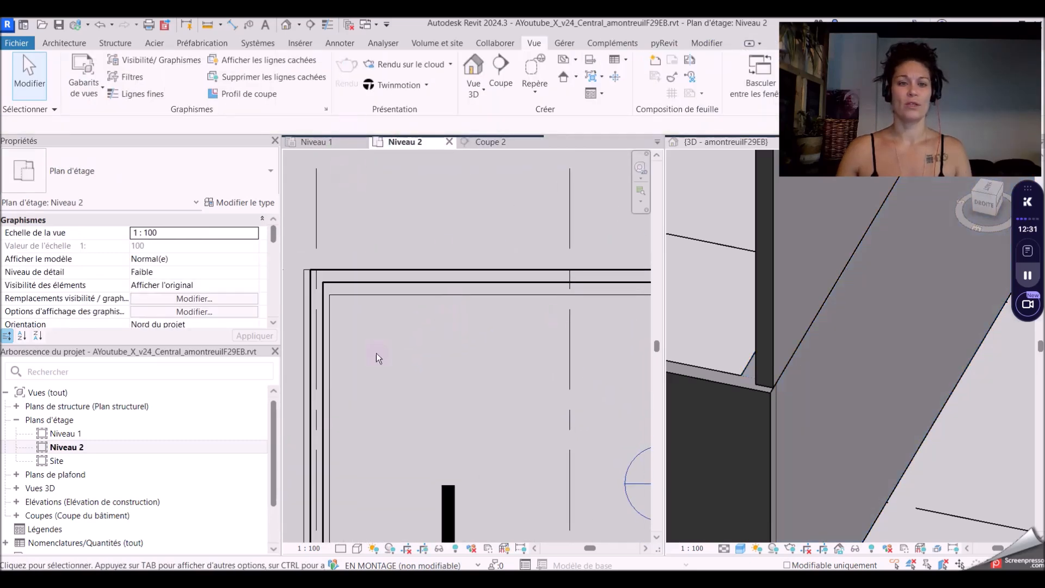
scroll(381, 297, "up", 2)
left_click(99, 27)
scroll(332, 313, "down", 2)
middle_click_drag(464, 307, 285, 305)
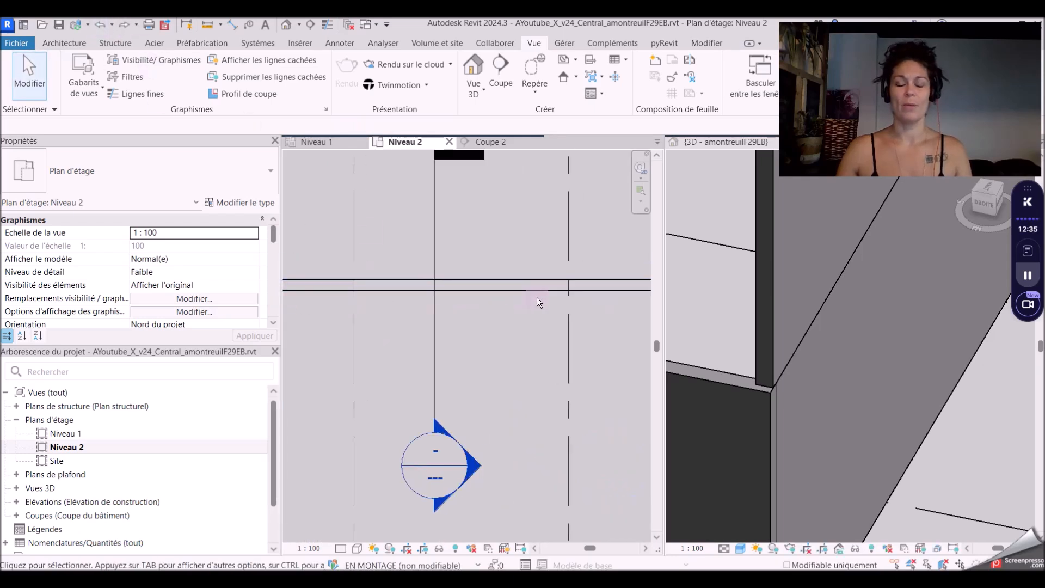
middle_click_drag(536, 297, 478, 318)
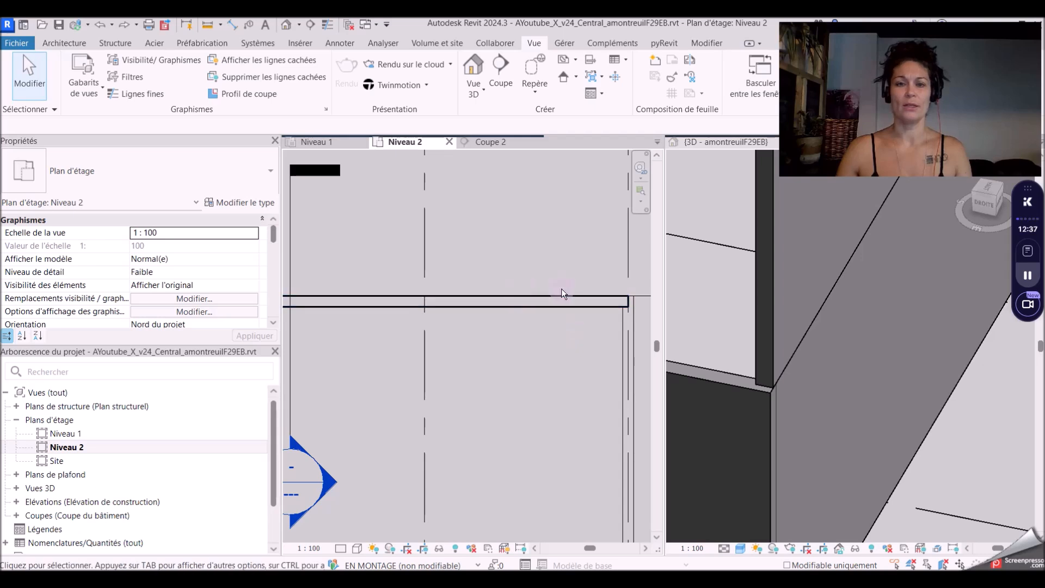
- Select the Niveau 1 wall on grid 3 in the 3D view and change its type to Générique - 400 mm
left_click(879, 469)
left_click(909, 468)
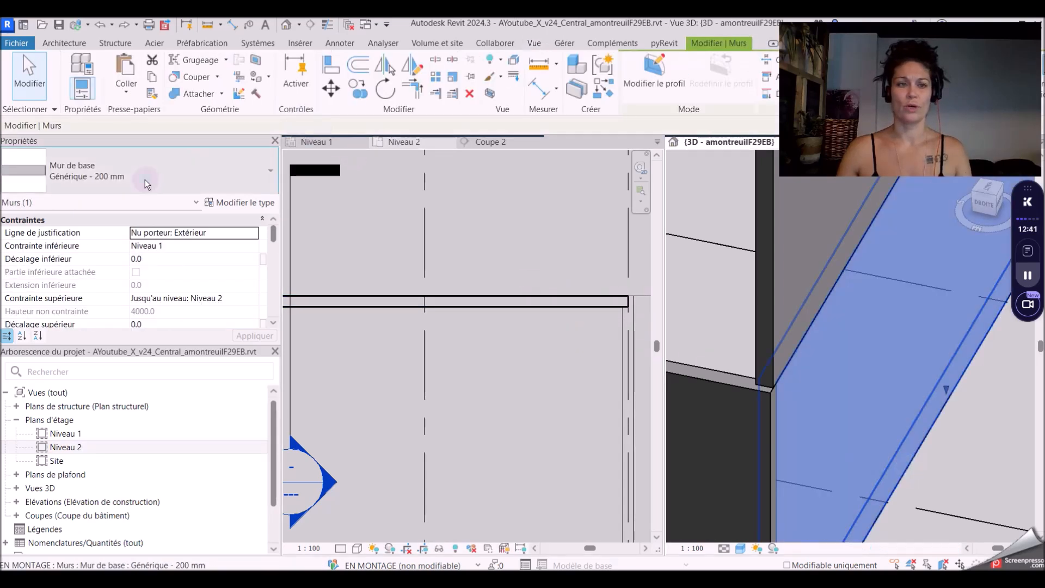
left_click(145, 179)
left_click(116, 274)
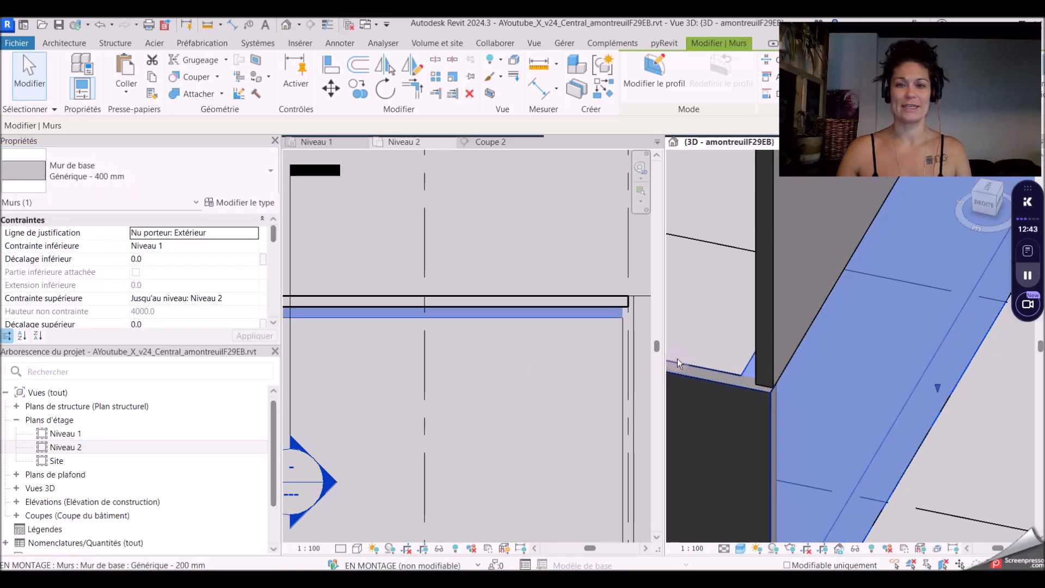
- Examine in the Niveau 2 plan how the upper and lower grid 3 walls align at the corner opposite grid 1
left_click(522, 358)
scroll(577, 310, "up", 3)
scroll(581, 309, "up", 3)
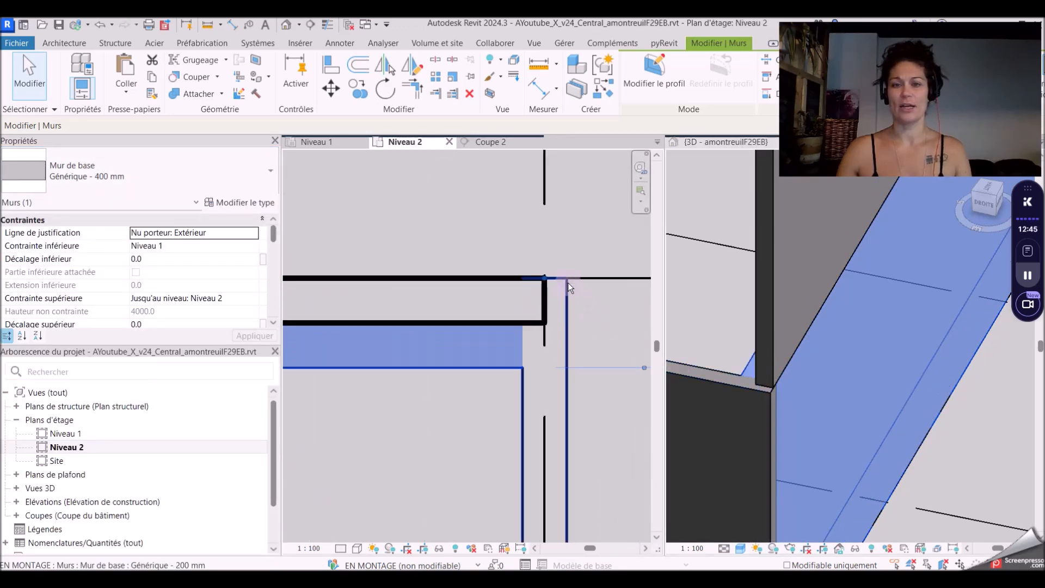
left_click(479, 449)
left_click(480, 318)
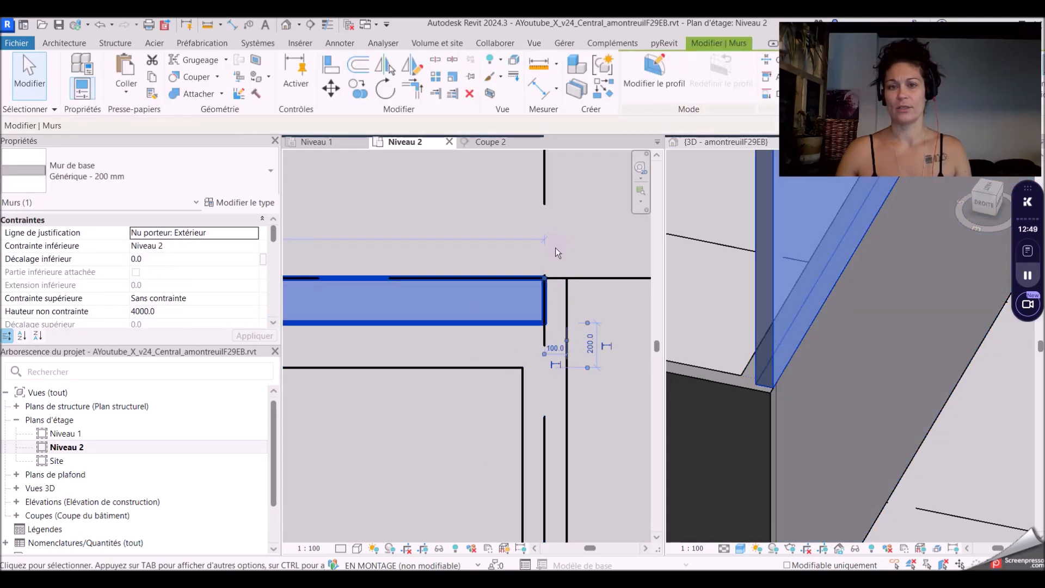
scroll(566, 278, "down", 6)
left_click(586, 346)
- Set the location line of the Niveau 1 wall on grid 6 to Nu porteur: Intérieur
scroll(586, 346, "down", 1)
middle_click_drag(589, 407, 548, 330)
left_click(531, 363)
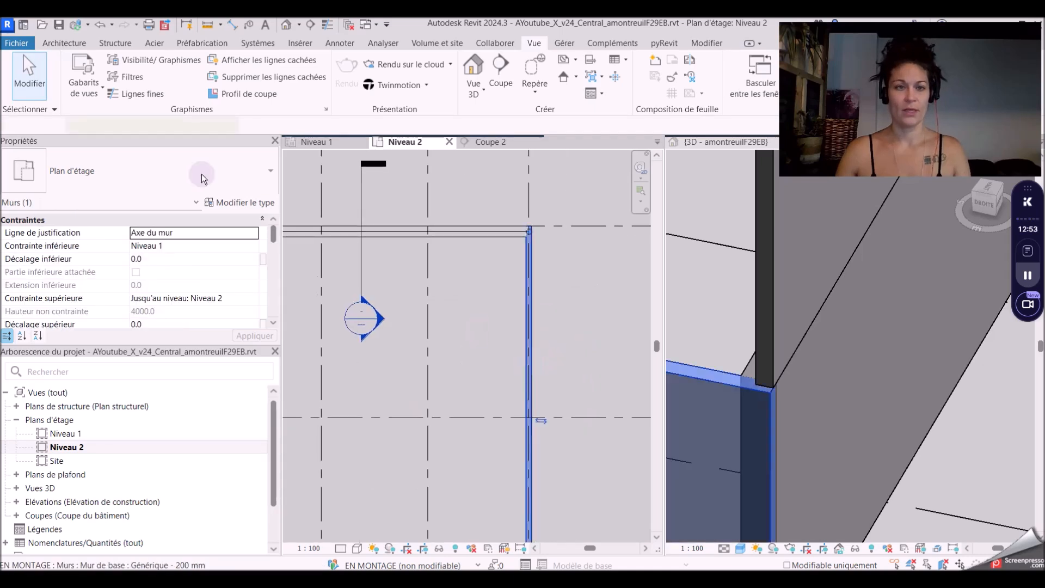
left_click(254, 234)
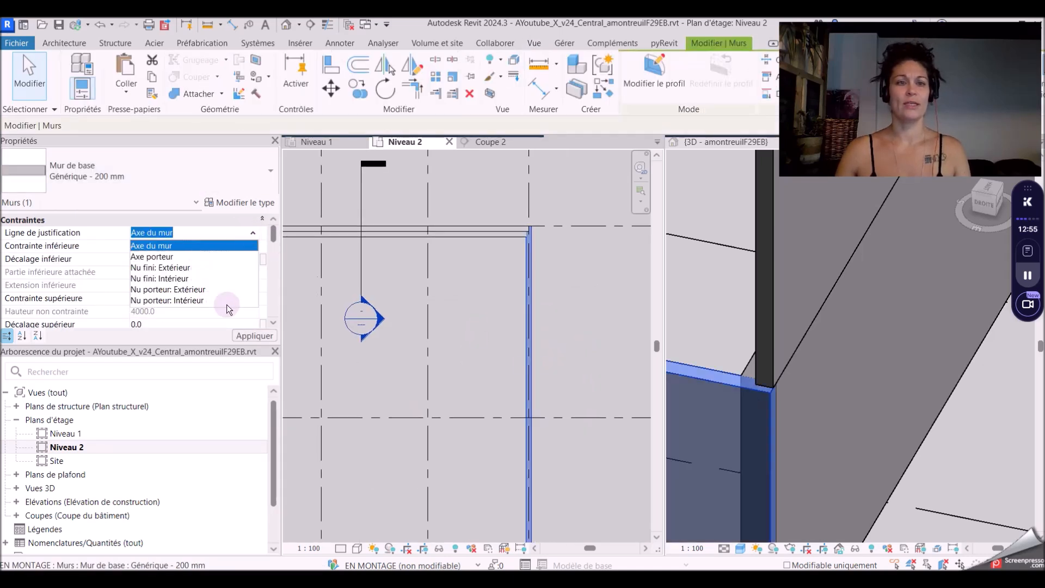
left_click(182, 300)
- Move the Niveau 1 wall outward so that its interior face lies on grid 6
scroll(547, 252, "up", 4)
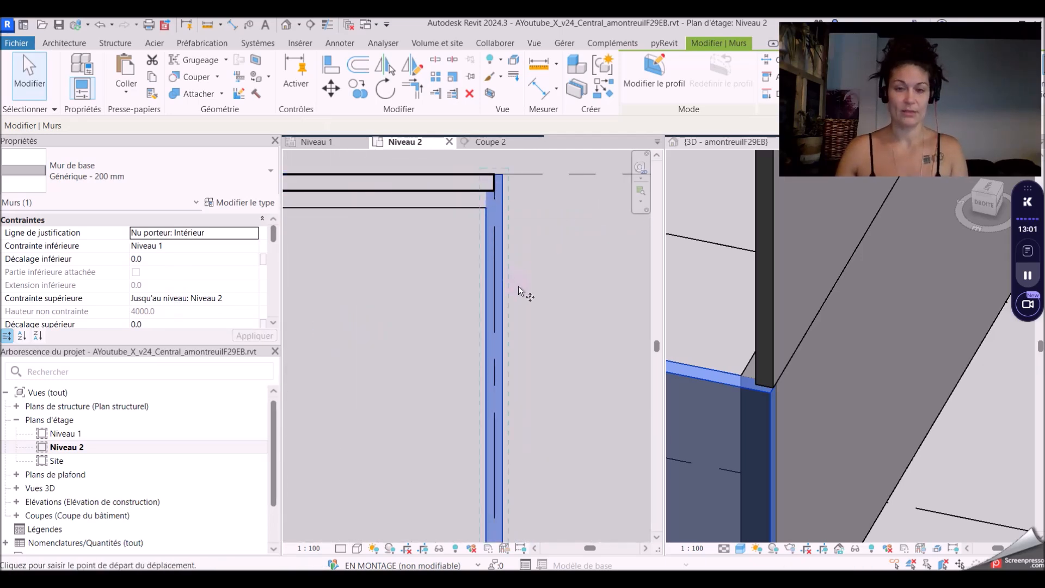
scroll(518, 286, "up", 3)
key("d")
key("e")
left_click(461, 301)
left_click(477, 301)
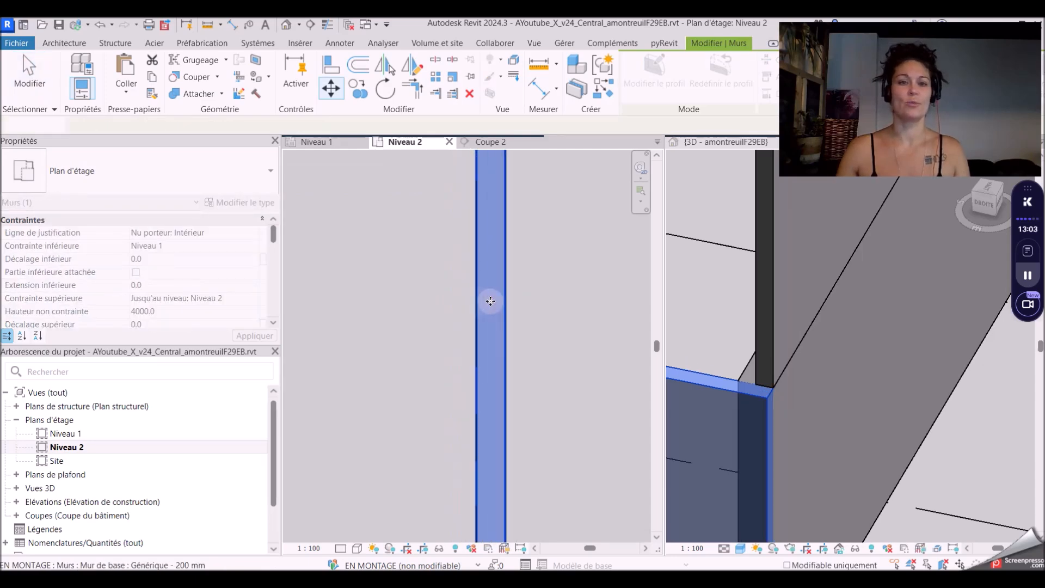
scroll(524, 263, "down", 3)
key("Escape")
scroll(537, 272, "down", 3)
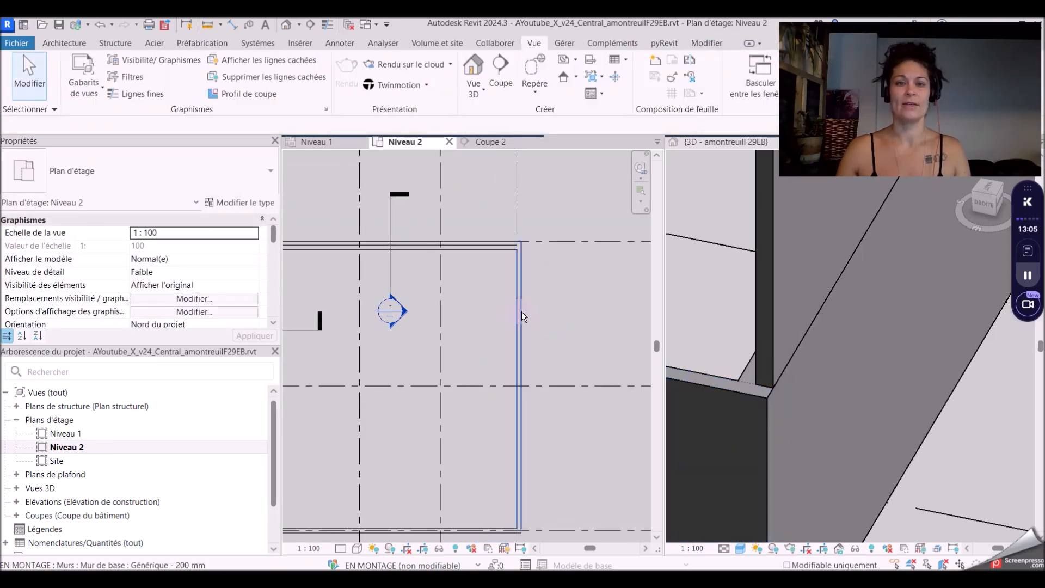
- Draw a Générique - 200 mm wall on Niveau 2 along grid 6 from grid 3 to grid 7, using the Nu porteur: Intérieur location line
left_click(522, 312)
key("w")
key("a")
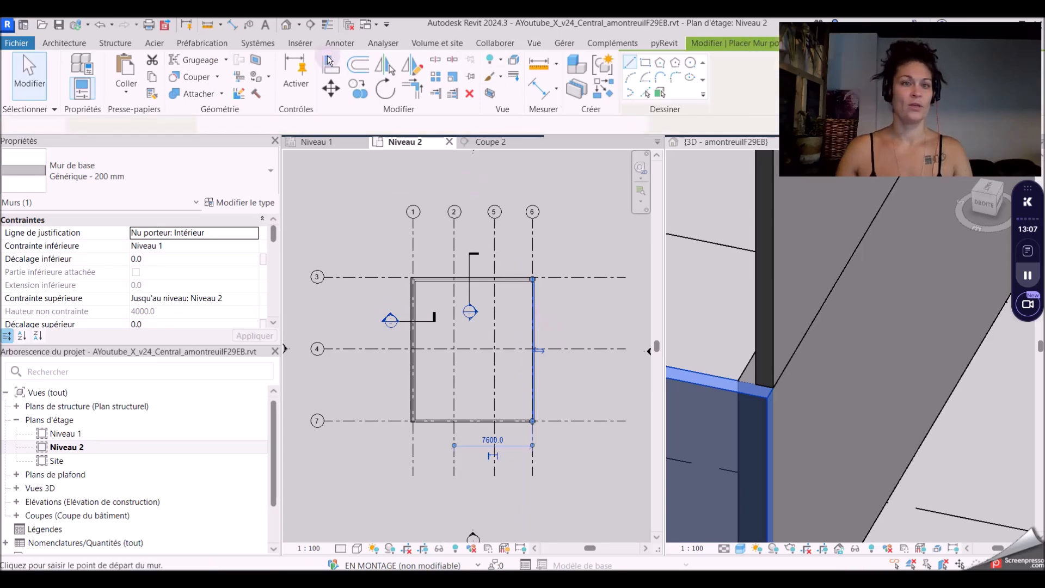
scroll(526, 275, "up", 6)
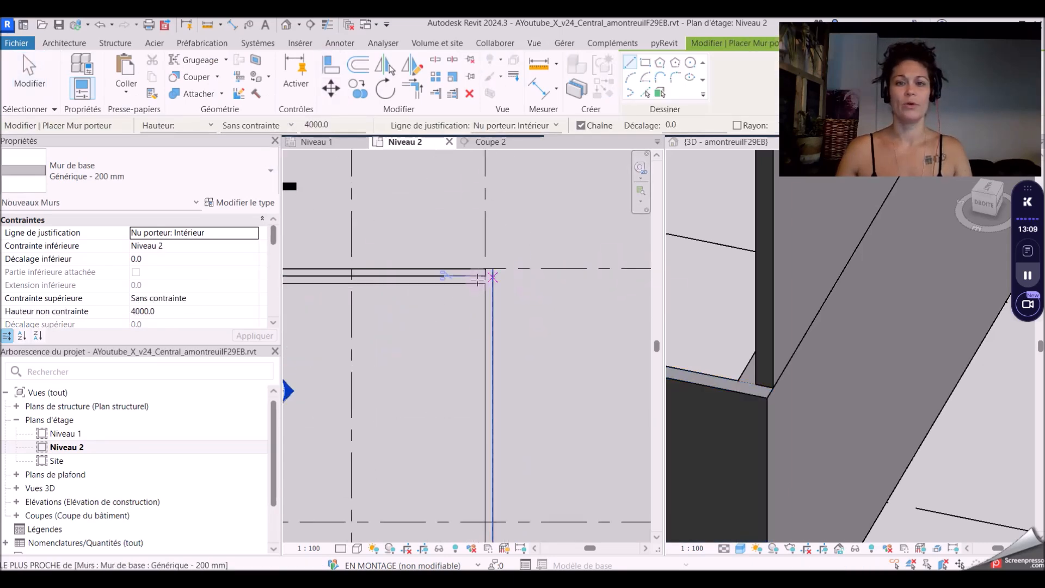
left_click(504, 270)
scroll(504, 272, "down", 5)
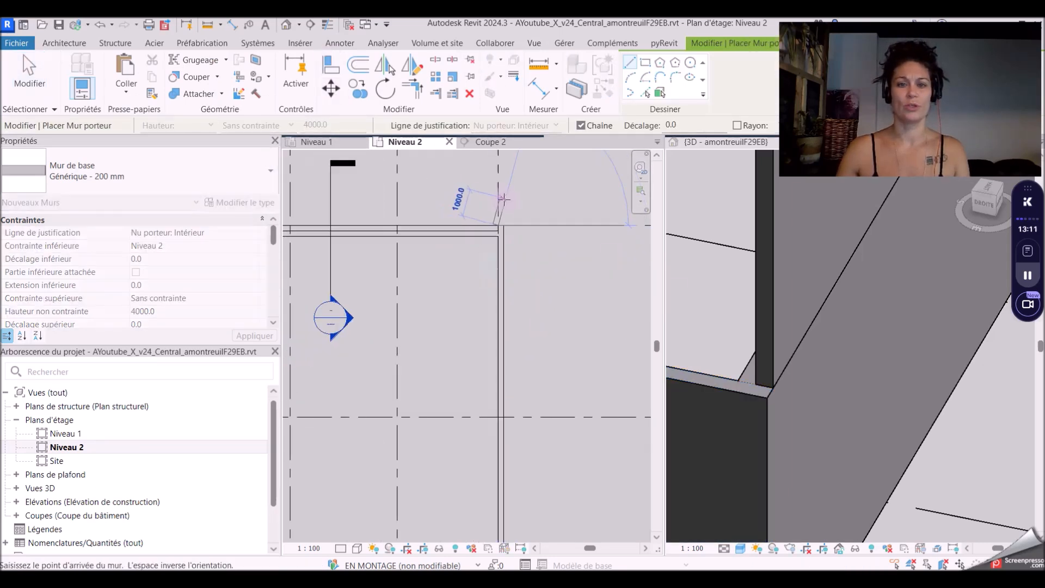
scroll(502, 308, "up", 5)
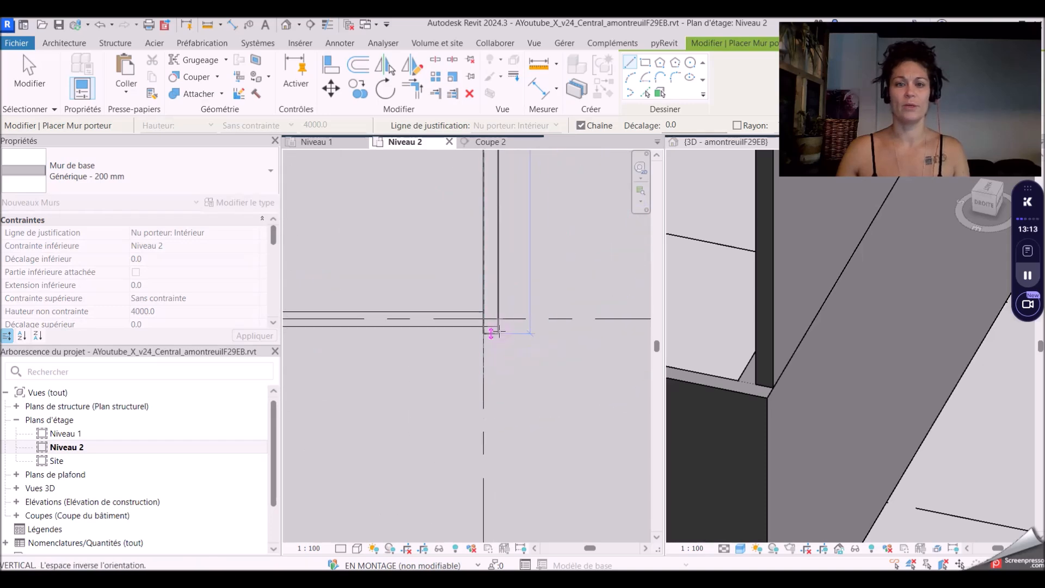
left_click(484, 326)
key("Escape")
key("Escape")
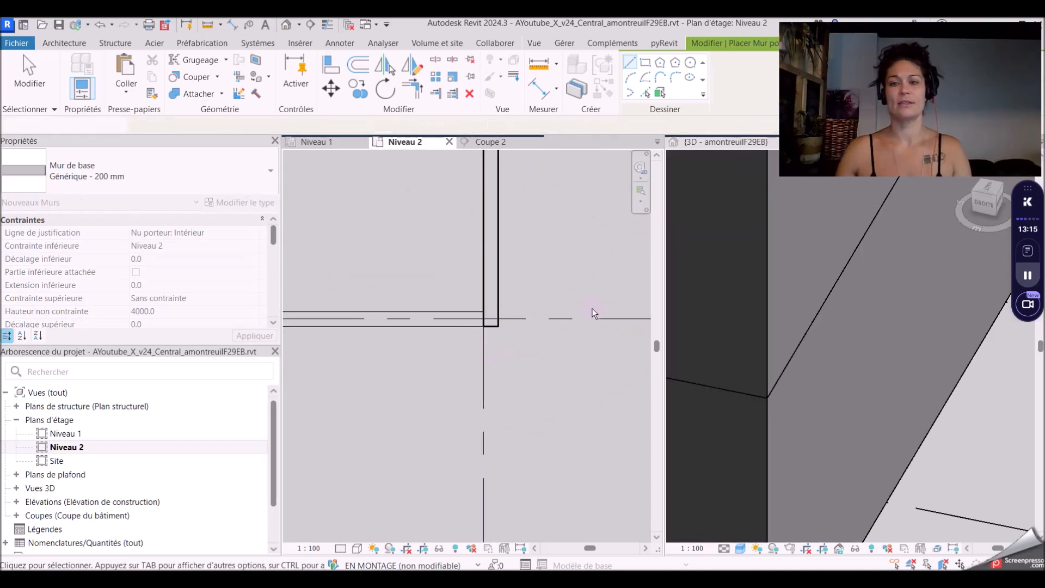
- Create a building section across the grid 6 walls, starting at grid 5 between grids 3 and 4 and looking towards grid 4
scroll(576, 305, "down", 3)
middle_click_drag(507, 202, 491, 288)
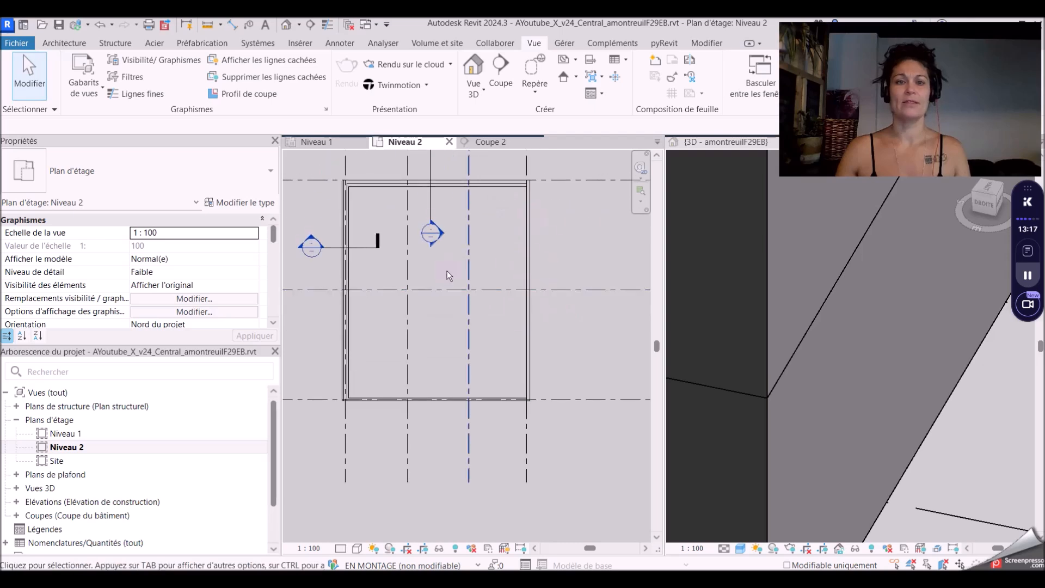
left_click(365, 251)
key("c")
key("s")
left_click(491, 242)
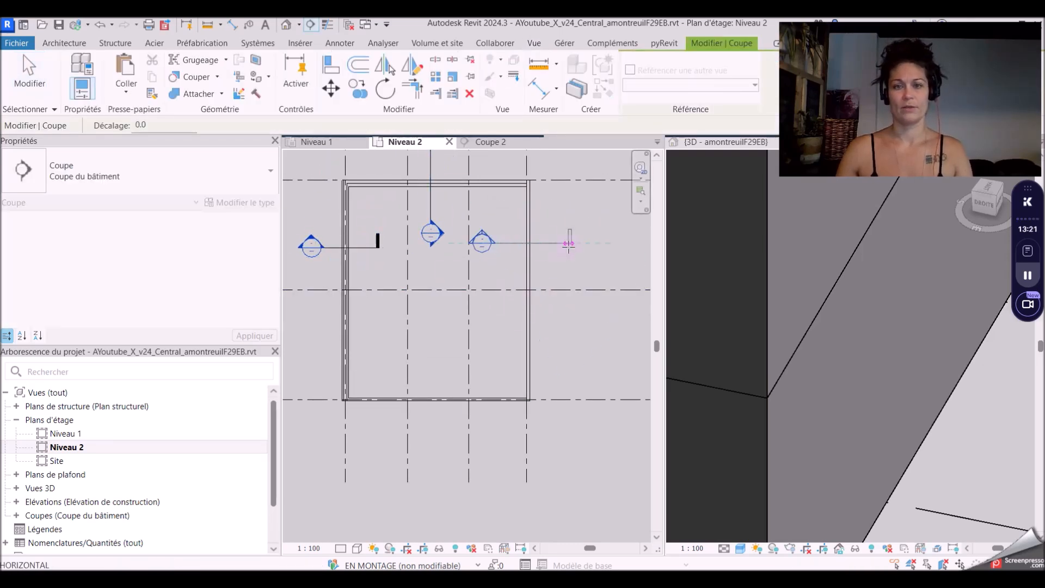
left_click(579, 243)
key("Escape")
key("Escape")
left_click(563, 249)
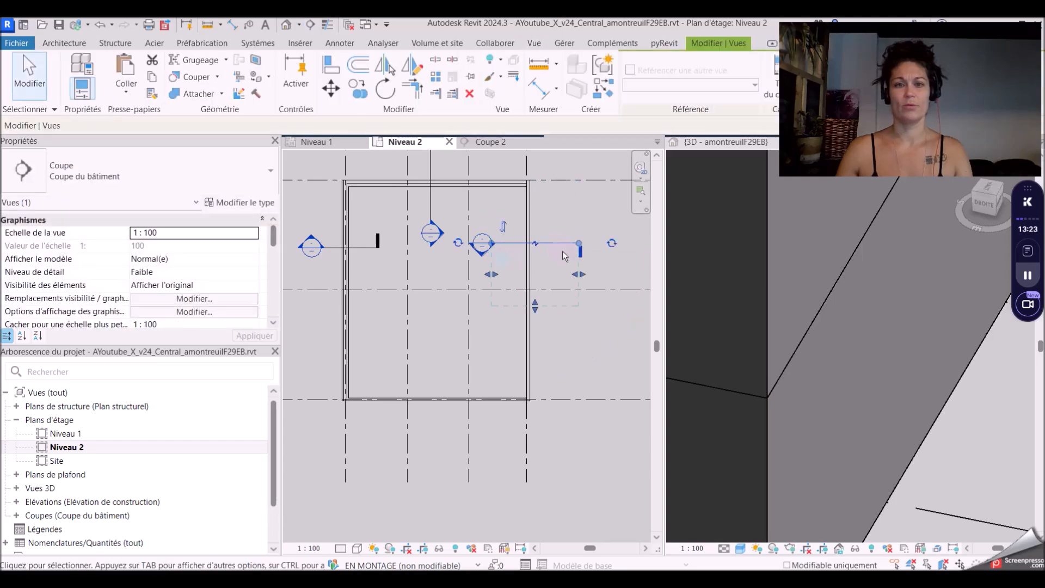
left_click(578, 321)
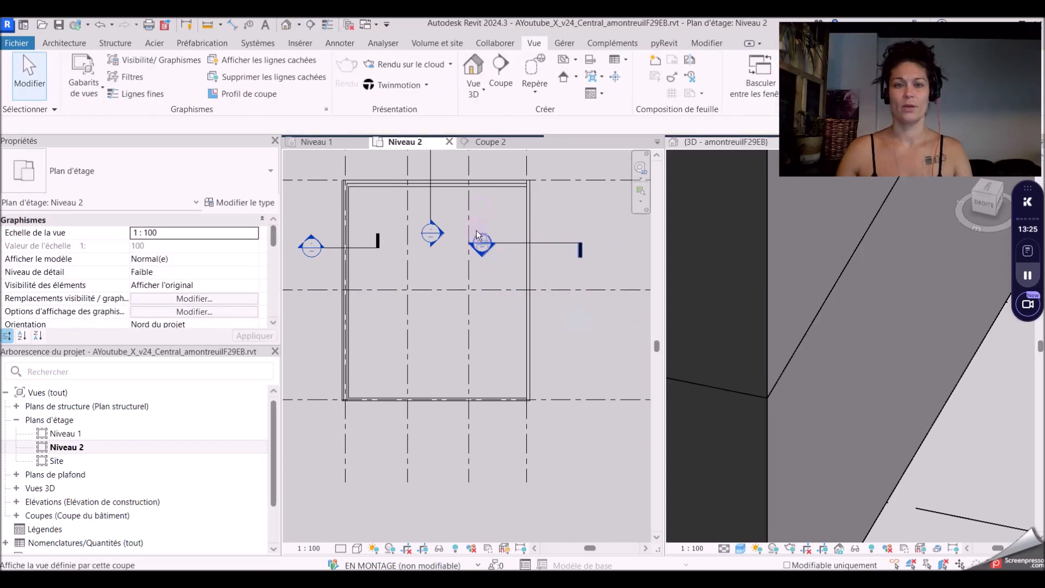
- Open the new grid 6 section and raise the grid 6 head above the crop boundary
double_click(482, 244)
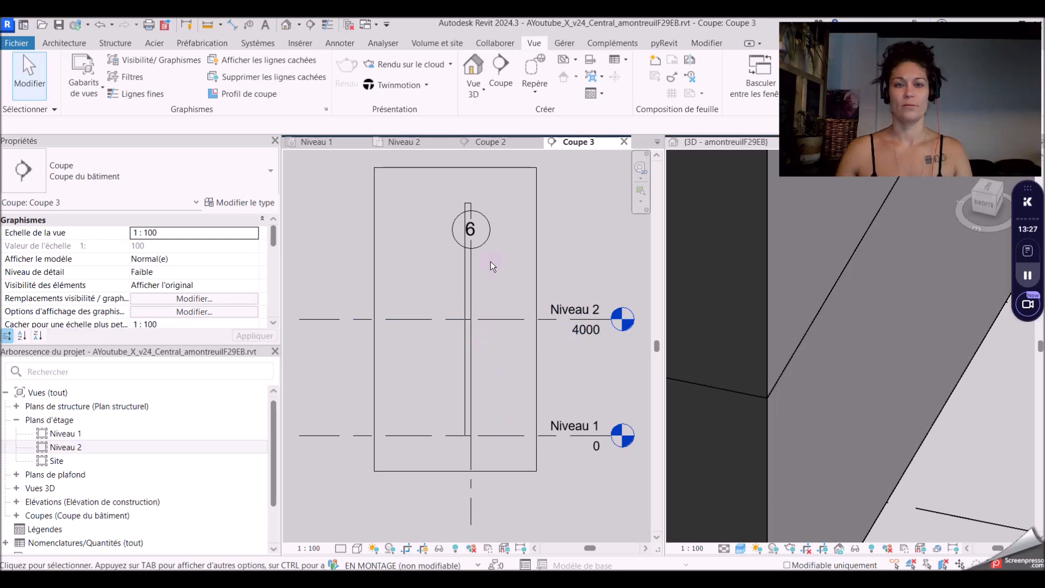
left_click(484, 249)
scroll(466, 253, "down", 2)
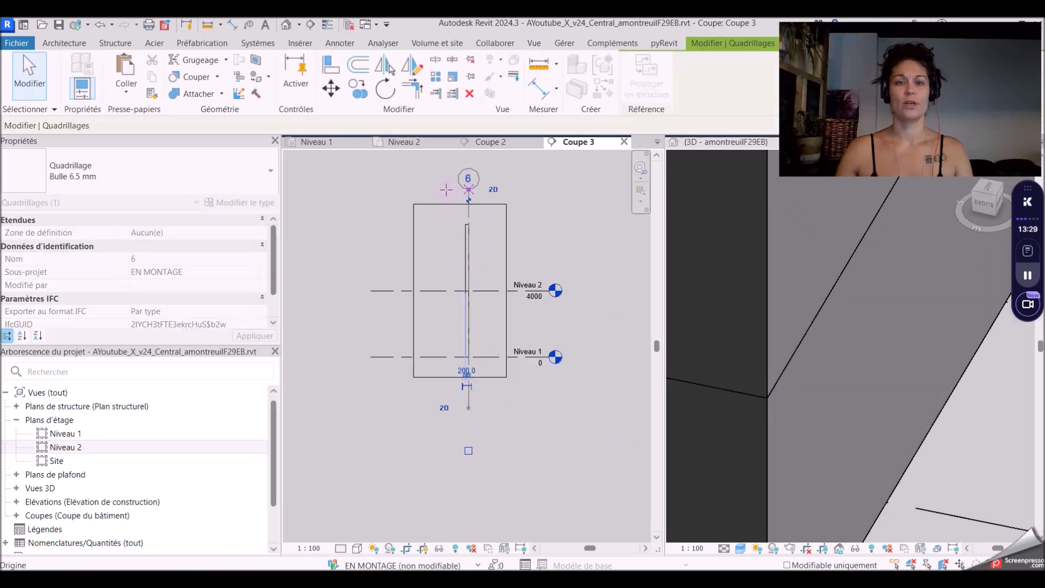
left_click(588, 419)
scroll(487, 332, "up", 2)
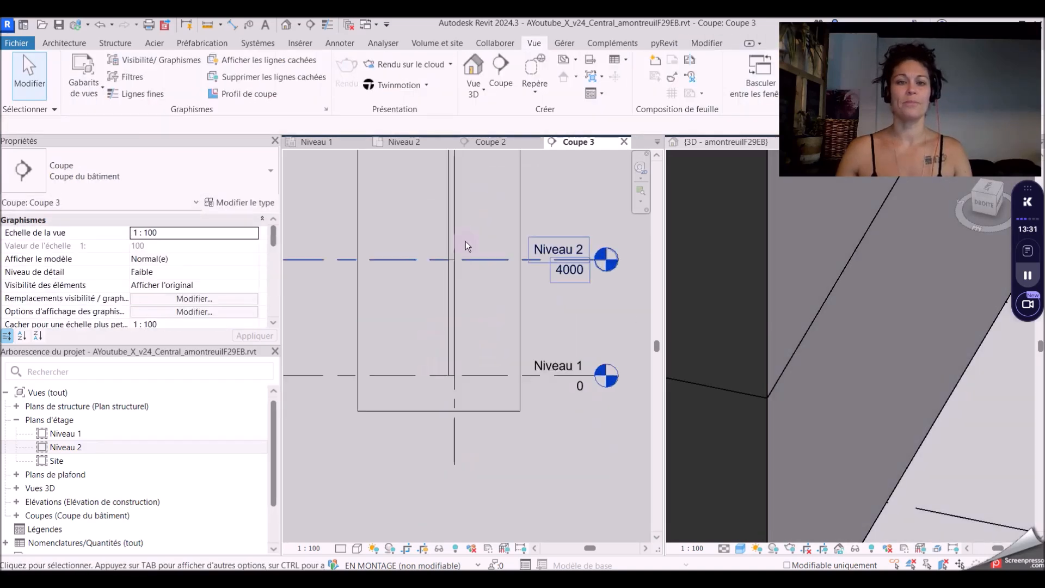
- Change the lower wall in the grid 6 section to the Générique - 400 mm type and inspect its alignment with the upper wall
left_click(449, 271)
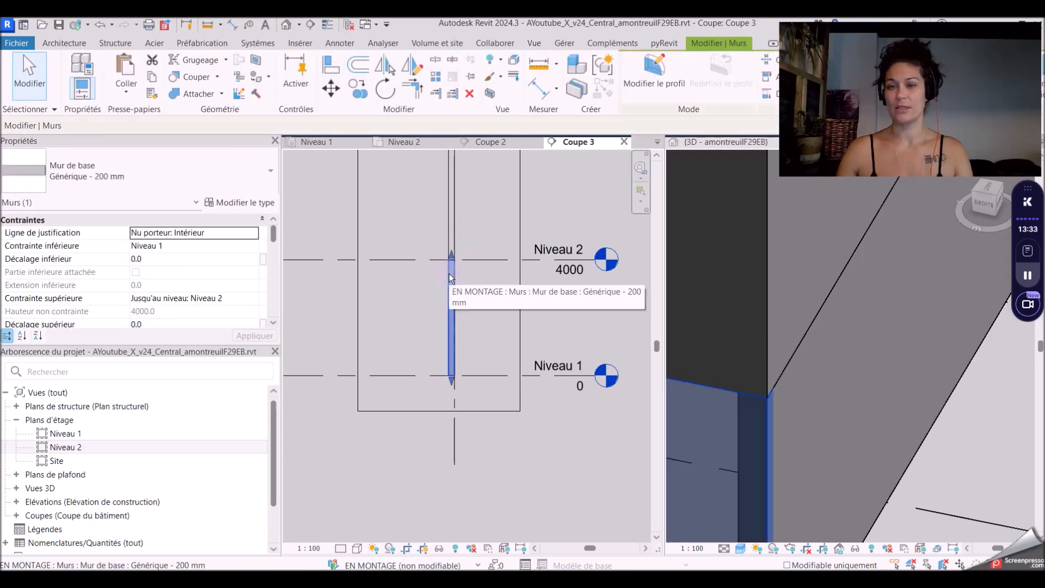
left_click(135, 174)
left_click(125, 284)
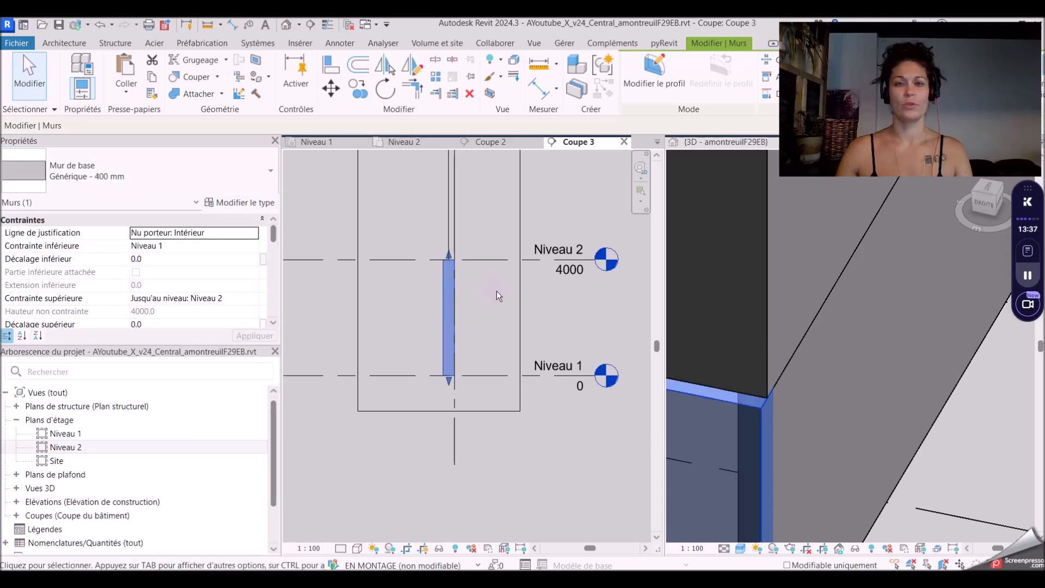
left_click(586, 346)
scroll(446, 289, "up", 3)
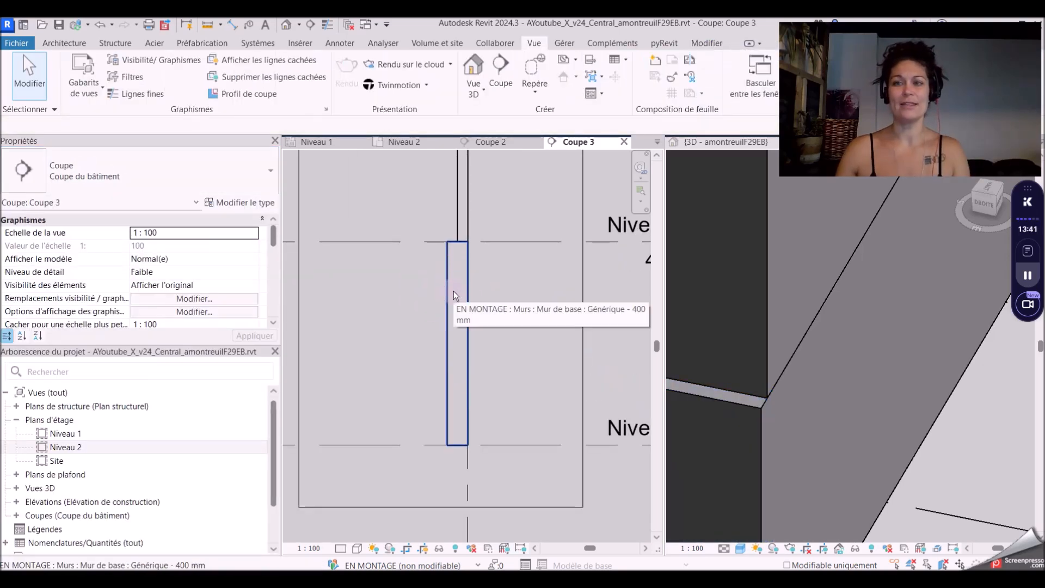
left_click(453, 292)
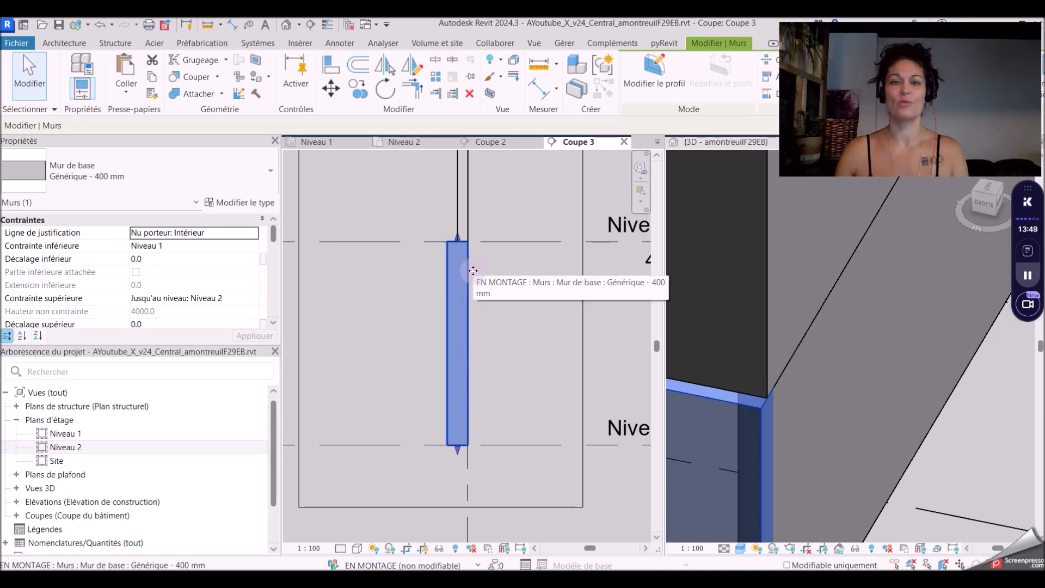
scroll(474, 275, "down", 2)
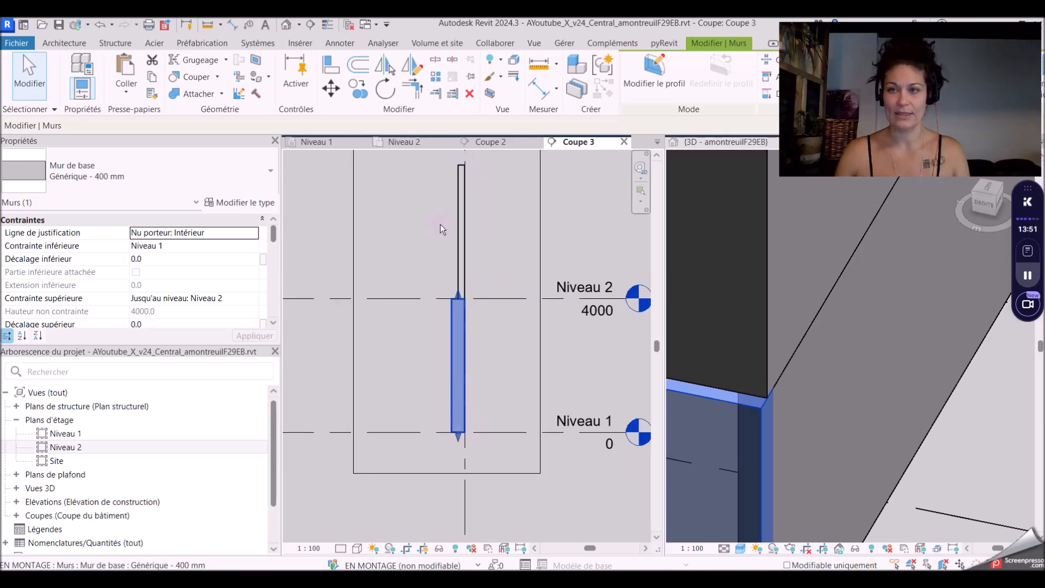
- Close the Coupe 3 and Coupe 2 views and examine both ends of the grid 6 walls in the Niveau 2 plan
left_click(624, 142)
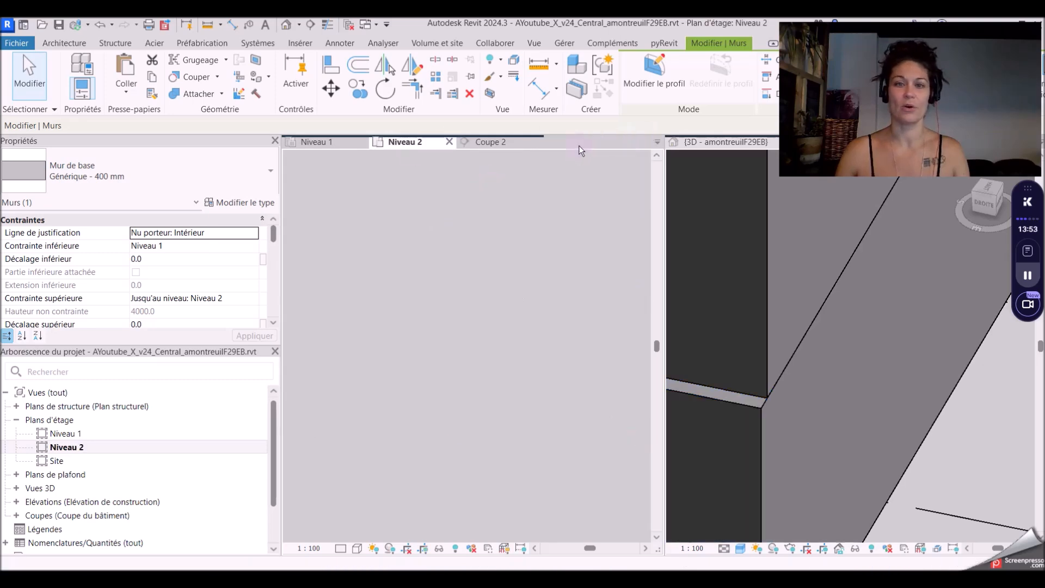
left_click(536, 143)
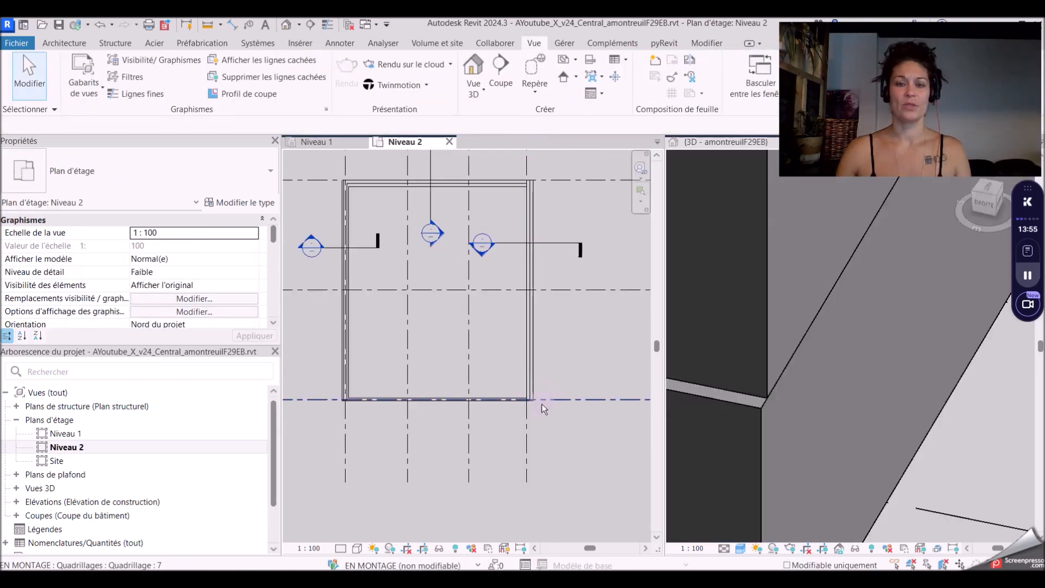
scroll(539, 403, "up", 5)
scroll(525, 372, "down", 2)
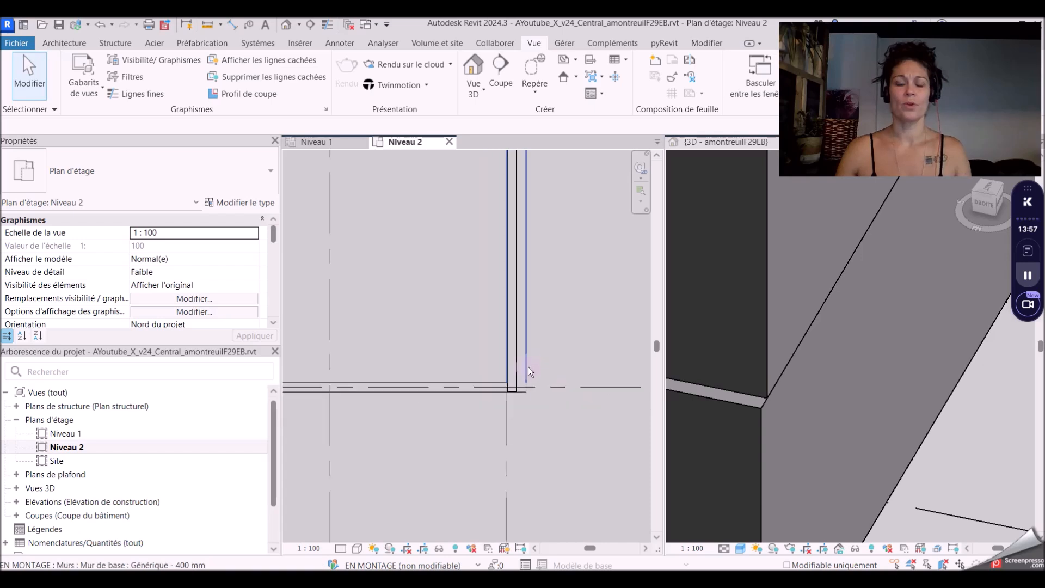
left_click(527, 366)
scroll(548, 327, "down", 1)
middle_click_drag(549, 315, 542, 374)
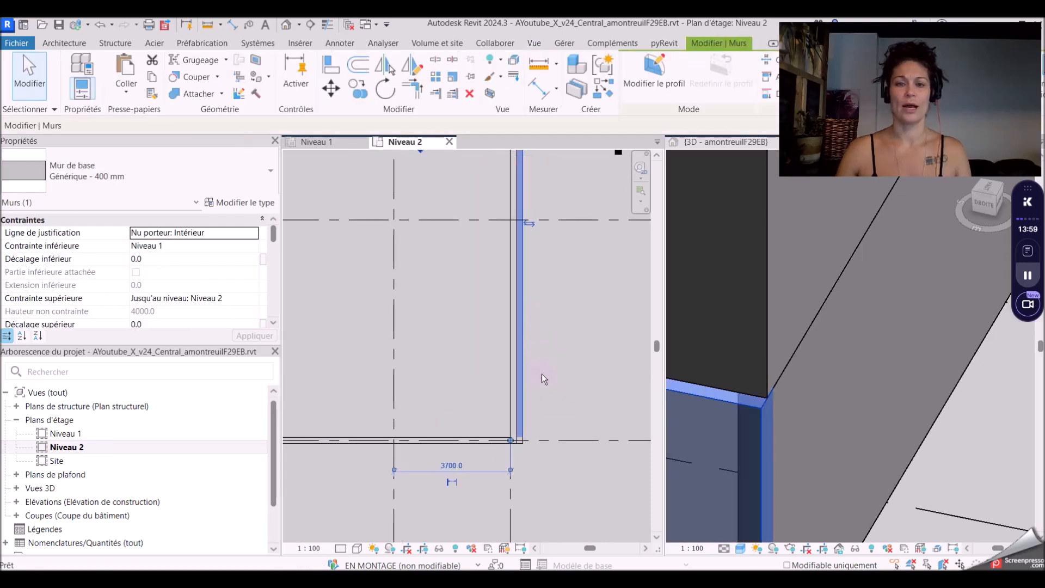
middle_click_drag(546, 332, 560, 544)
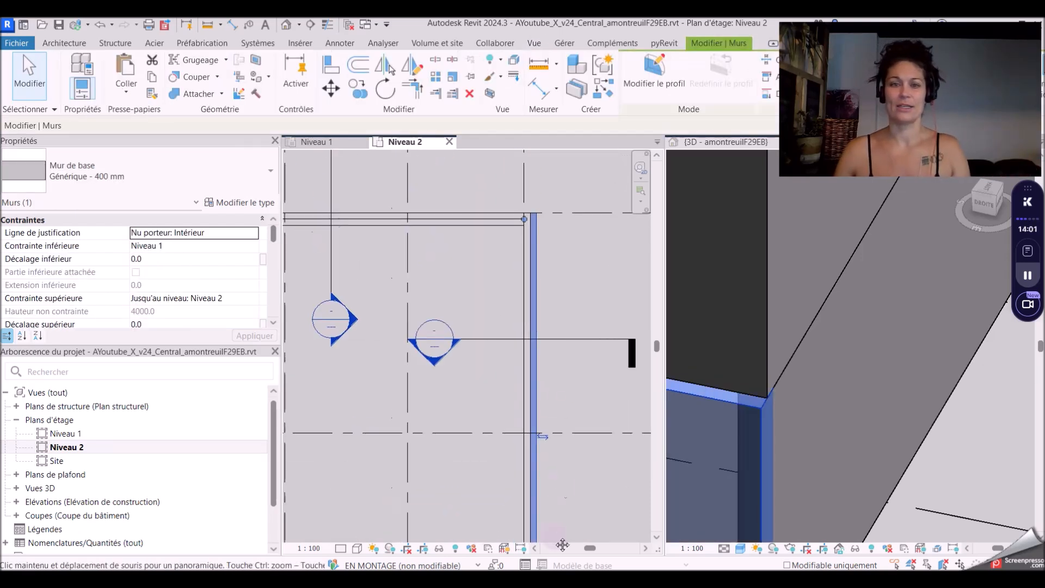
scroll(538, 222, "up", 2)
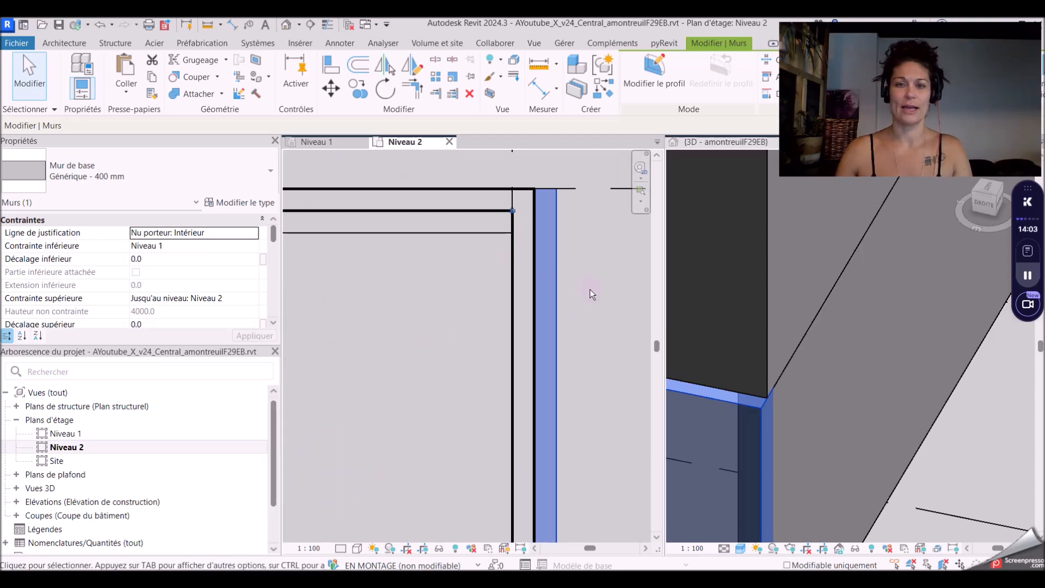
left_click(589, 289)
- Compare how the stacked walls on grids 1 and 3 sit relative to their grid lines in the Niveau 2 plan
scroll(574, 246, "down", 5)
scroll(454, 425, "up", 4)
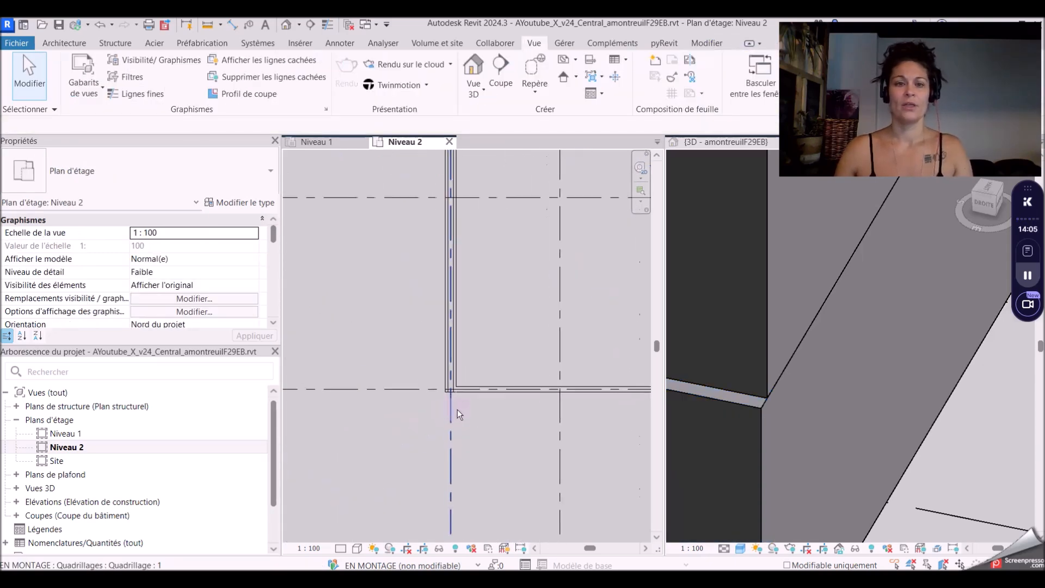
mouse_move(514, 269)
middle_mouse_down()
mouse_move(459, 316)
mouse_move(506, 182)
mouse_move(531, 423)
middle_mouse_up()
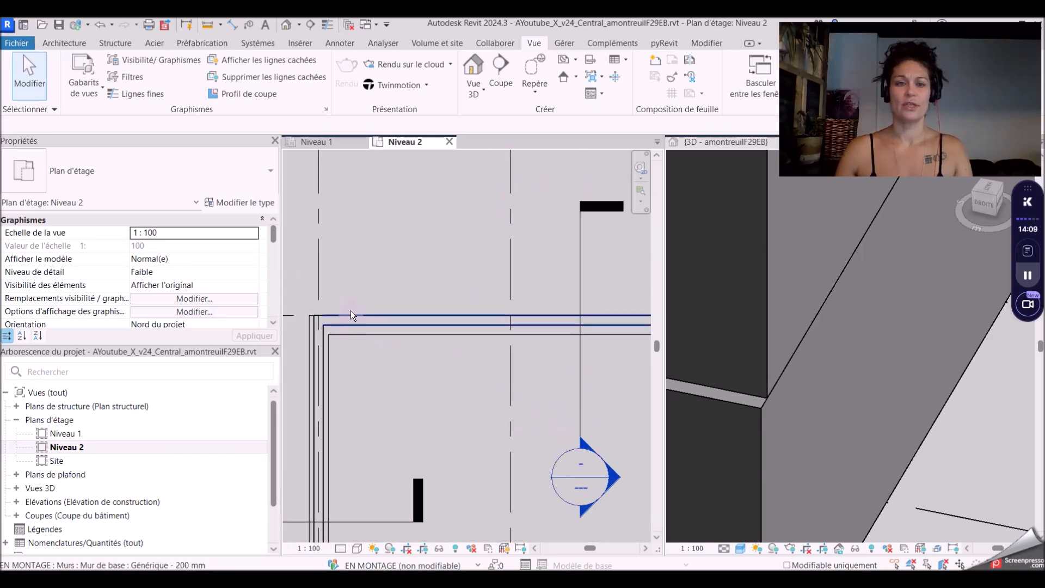
middle_click_drag(569, 350, 301, 300)
middle_click_drag(613, 338, 549, 320)
scroll(549, 316, "up", 2)
scroll(549, 196, "down", 4)
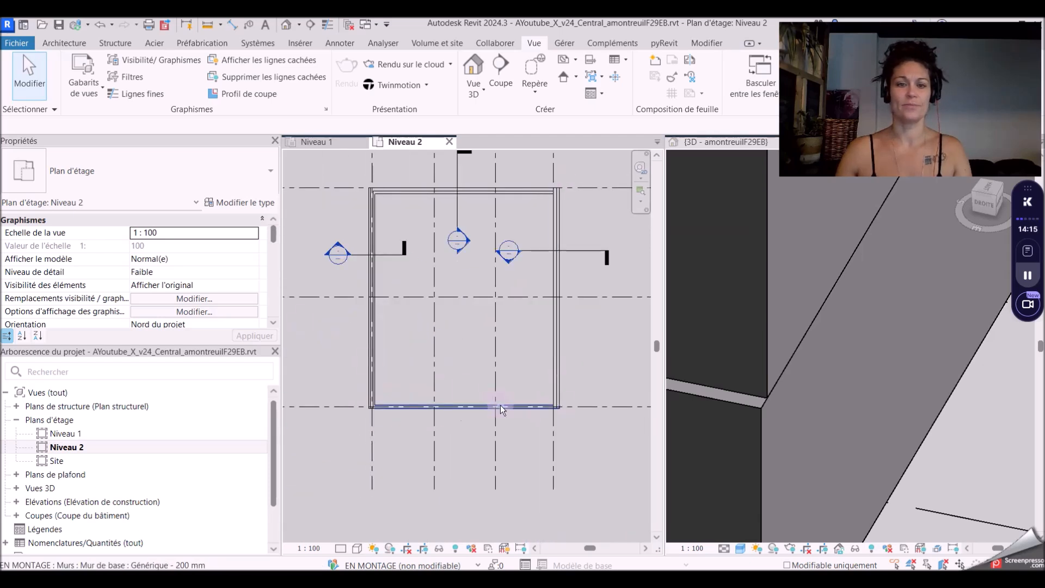
- Review the location line options of the grid 7 wall and set the lower 400 mm wall on grid 1 to Axe porteur
left_click(500, 406)
left_click(252, 233)
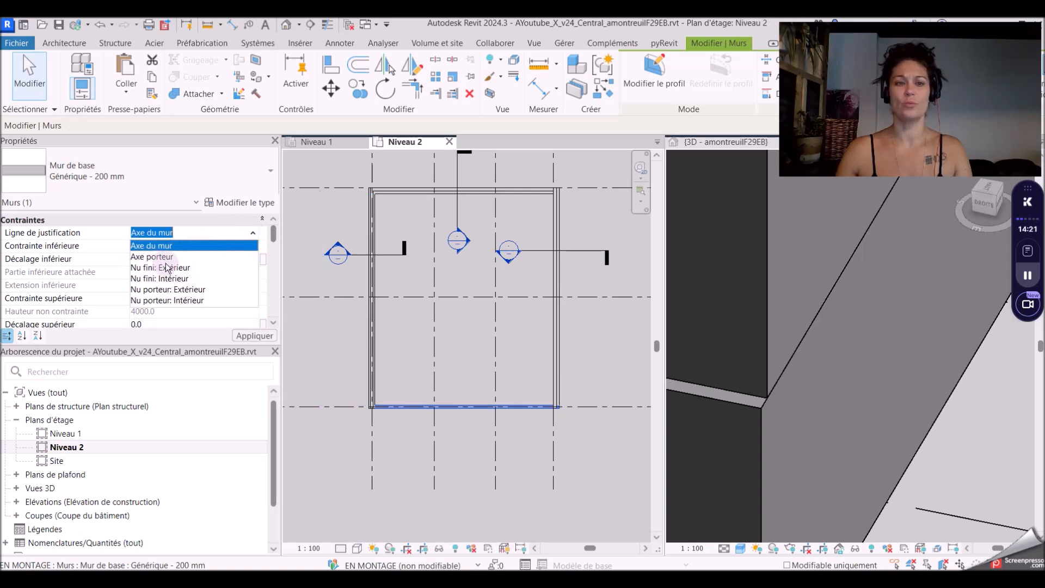
scroll(385, 222, "up", 4)
left_click(374, 216)
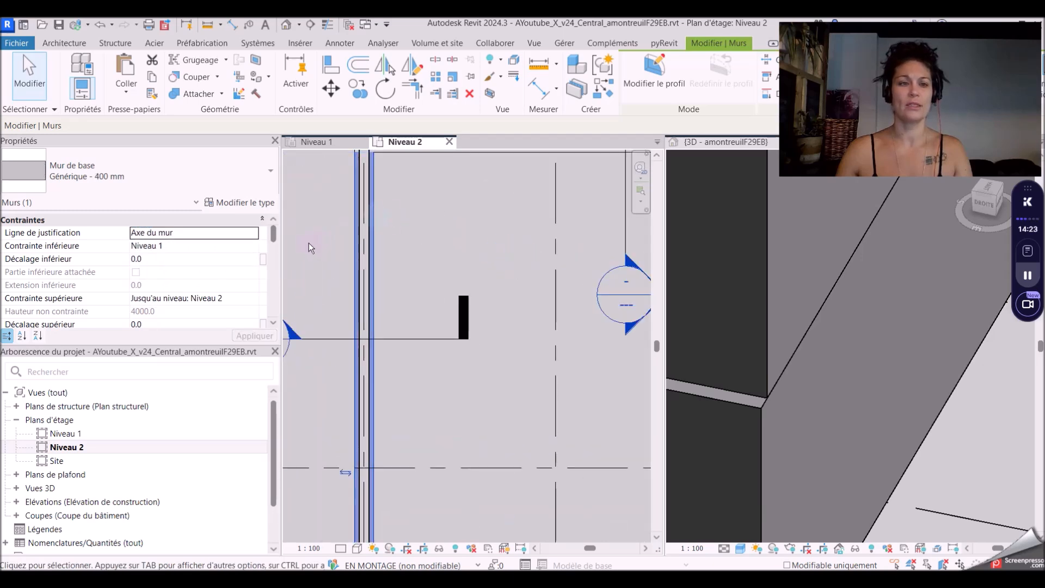
left_click(255, 234)
left_click(172, 257)
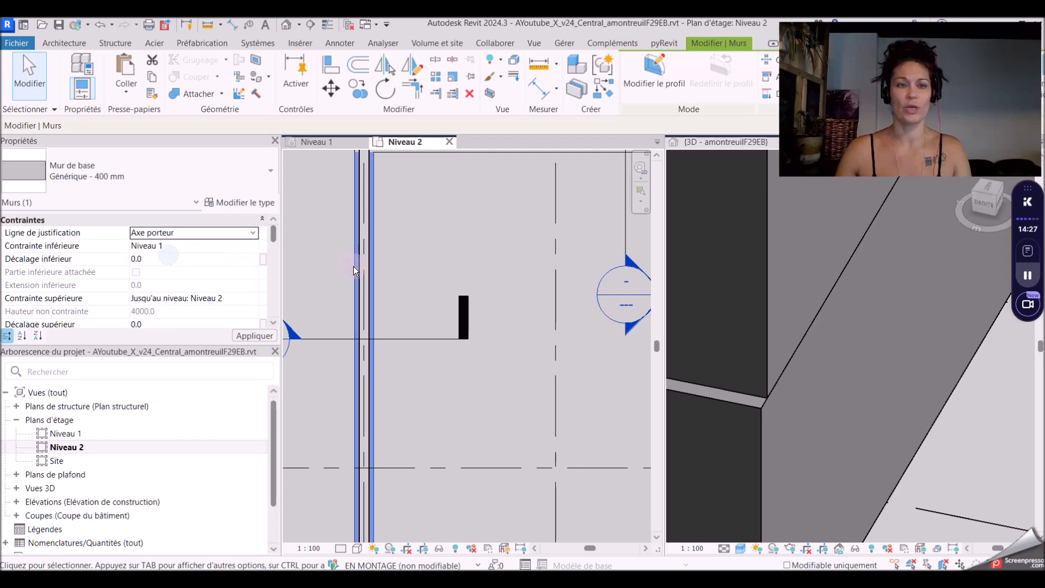
- Set the location line of the upper wall on grid 1 to Axe porteur
left_click(368, 263)
left_click(257, 234)
left_click(198, 258)
left_click(407, 255)
scroll(410, 252, "down", 2)
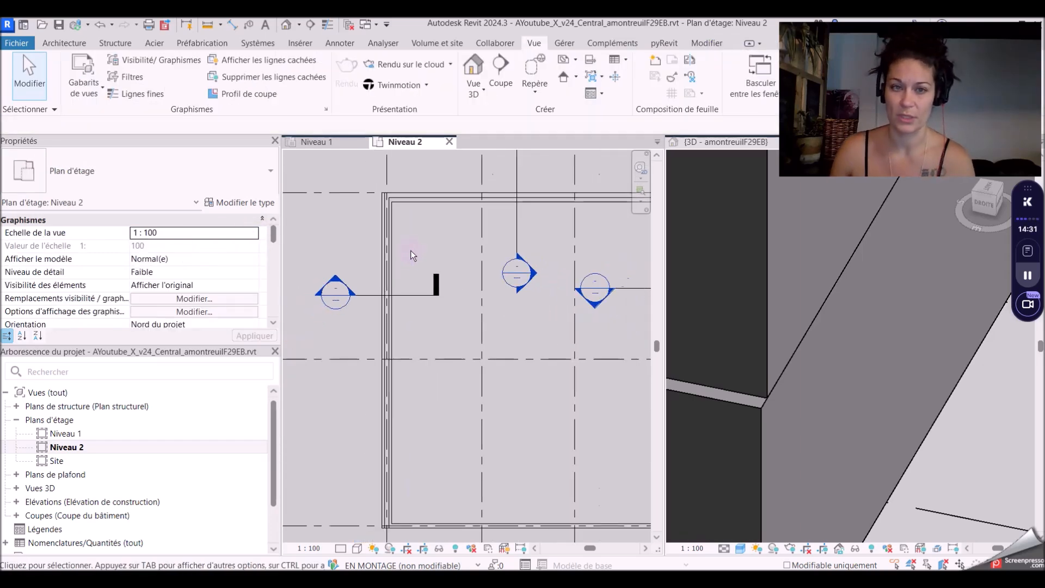
- Inspect the upper 200 mm wall and the lower 400 mm wall stacked on grid 1 in the Niveau 2 plan
scroll(406, 263, "down", 1)
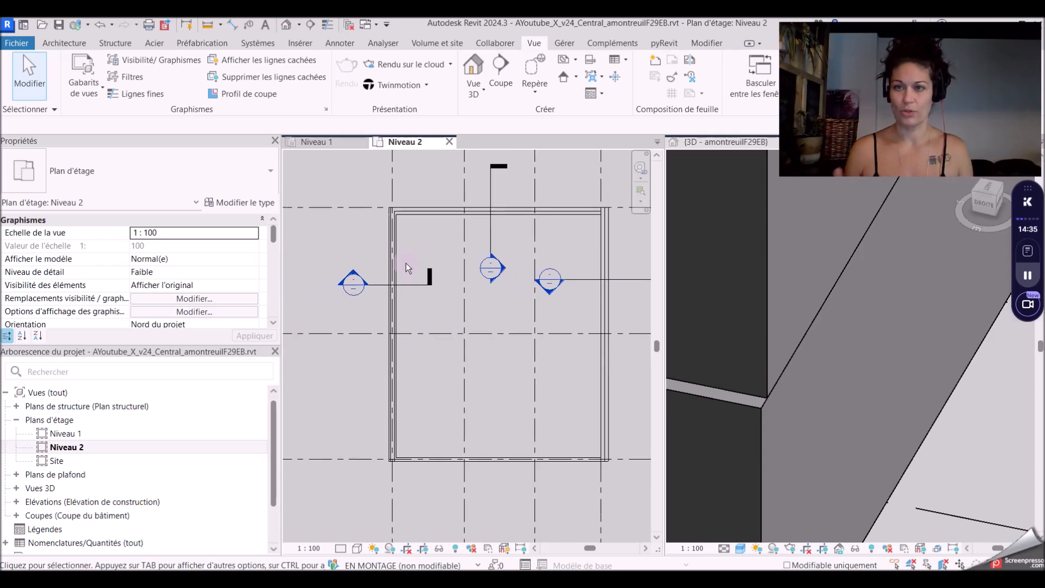
scroll(403, 241, "up", 3)
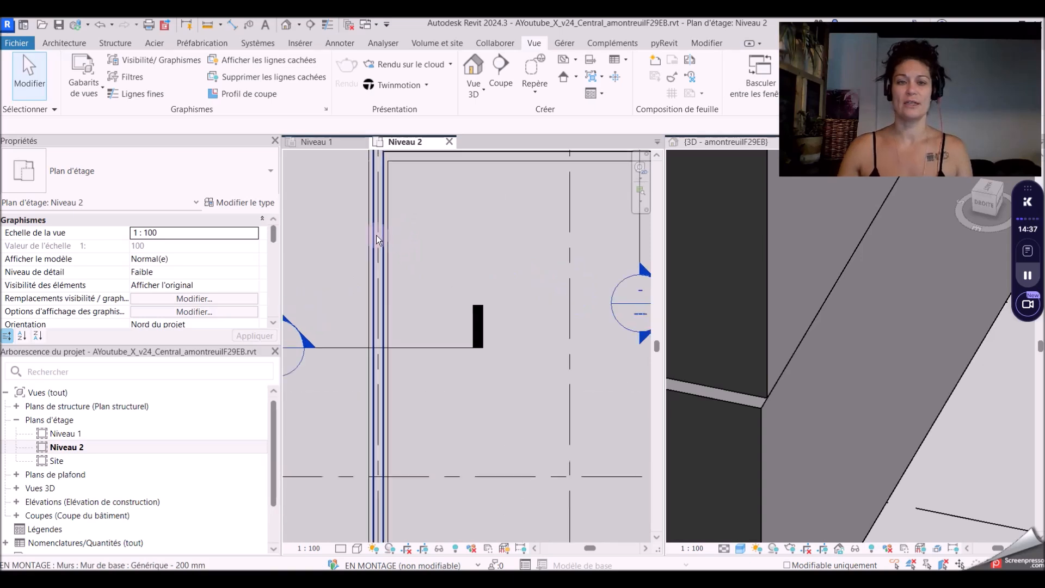
left_click(377, 235)
left_click(390, 243)
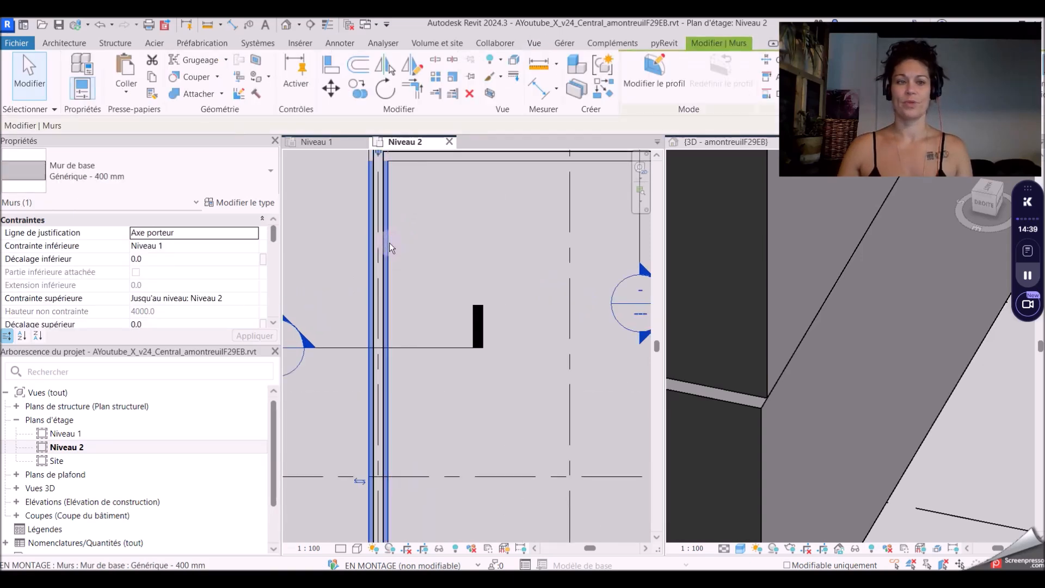
scroll(398, 256, "down", 2)
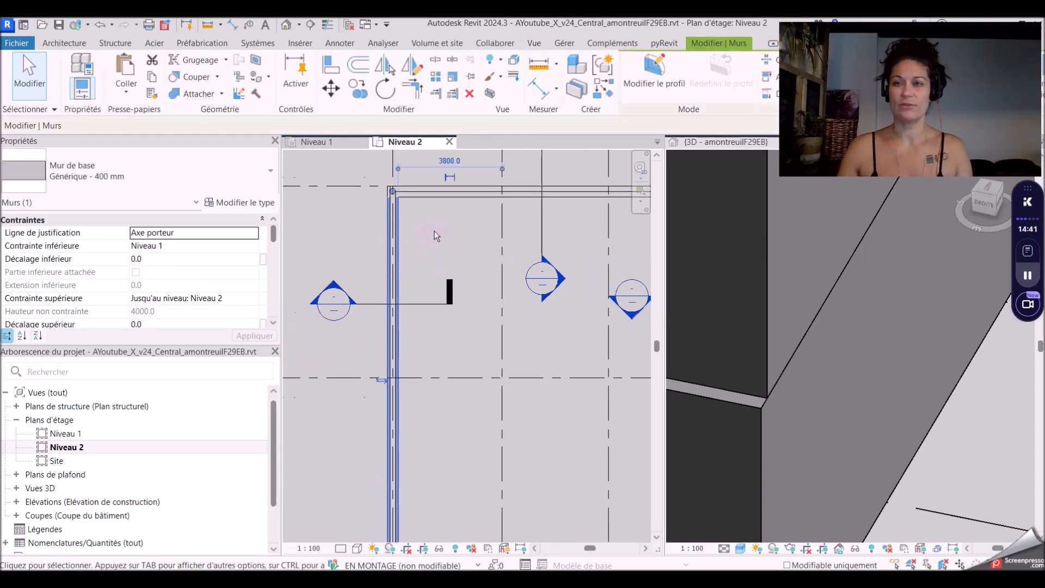
- Delete the 200 mm Niveau 1 wall on grid 7
middle_click_drag(498, 300, 428, 226)
left_click(486, 484)
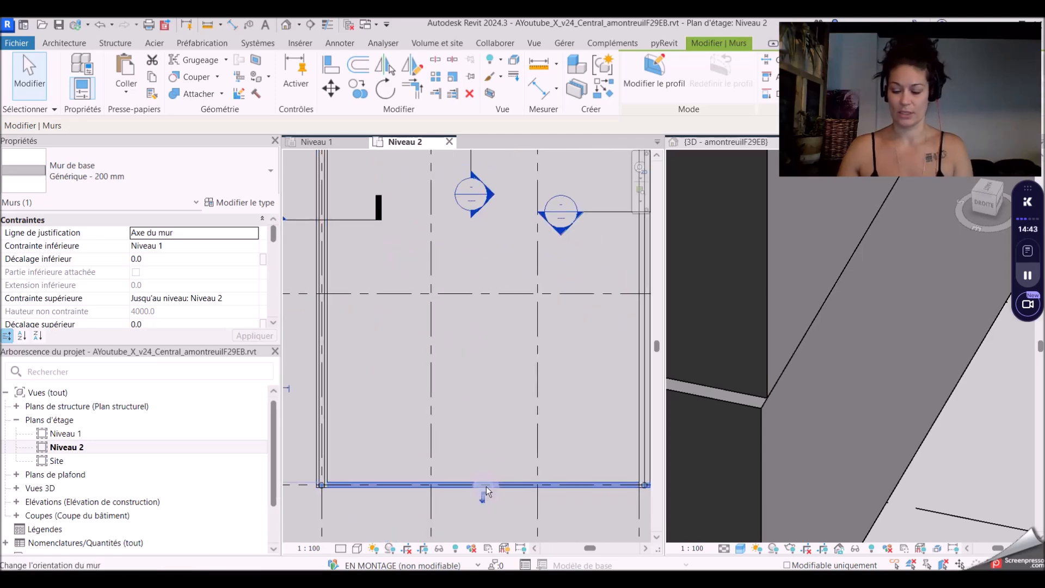
left_click(485, 422)
middle_click_drag(485, 422, 495, 476)
- In the Niveau 2 visibility/graphics overrides, give Murs a solid foreground surface pattern in Magenta
left_click(235, 298)
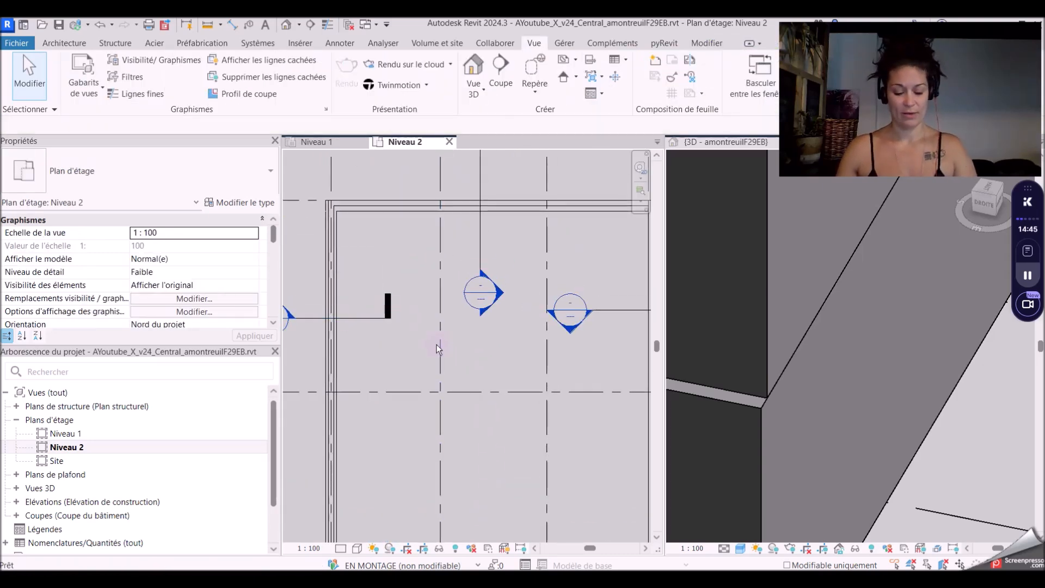
left_click_drag(698, 188, 702, 363)
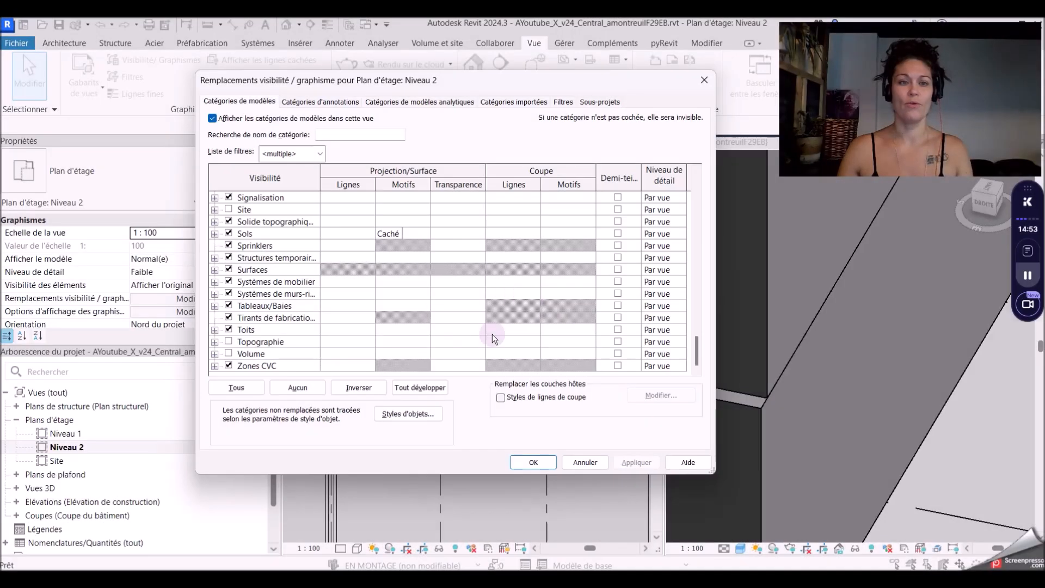
scroll(419, 325, "up", 1)
scroll(419, 325, "down", 1)
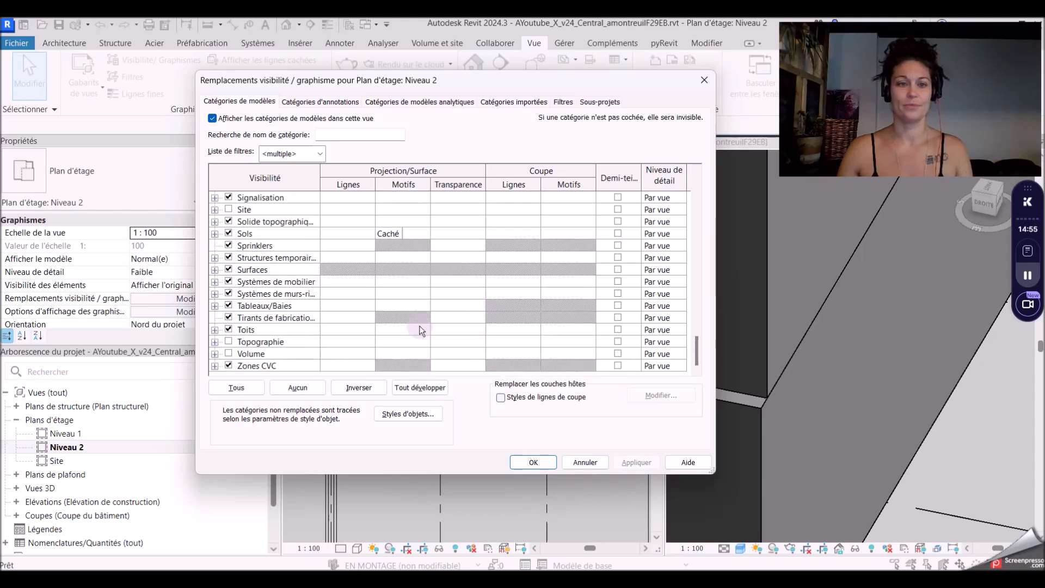
scroll(419, 325, "up", 5)
scroll(419, 325, "up", 8)
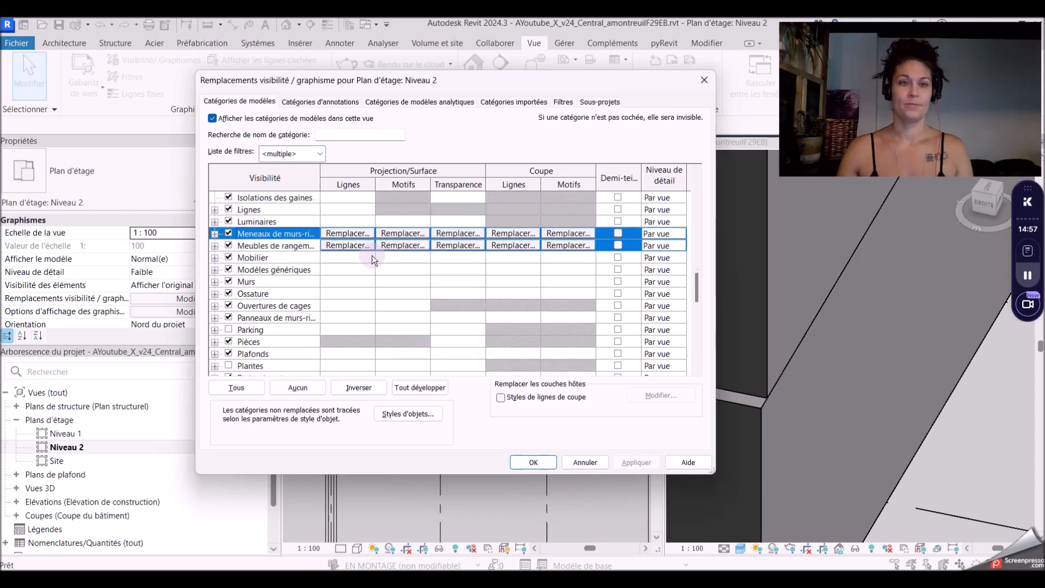
left_click(420, 305)
left_click(419, 305)
left_click(517, 234)
left_click(495, 249)
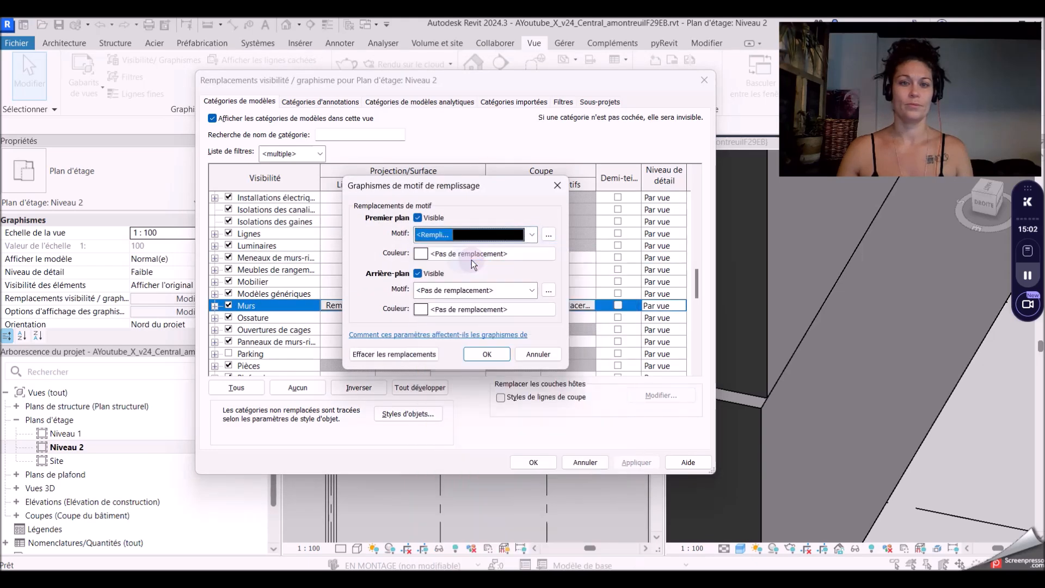
left_click(471, 254)
left_click(414, 285)
left_click(524, 391)
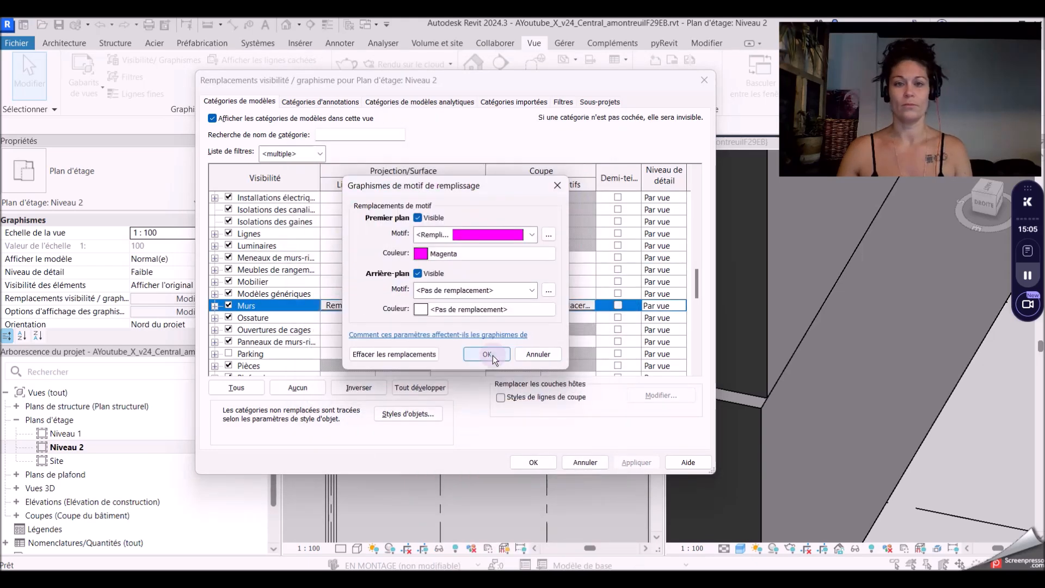
left_click(492, 355)
- Set the surface transparency of the Murs category to 40%
left_click(461, 305)
left_click(453, 276)
left_click(475, 296)
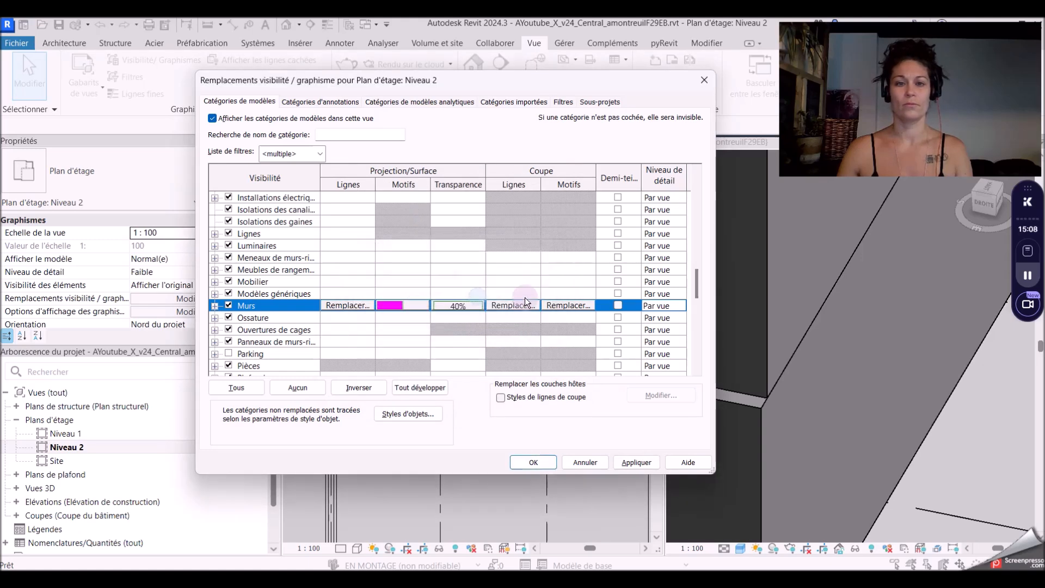
- Override the Murs cut pattern with a solid blue foreground fill and apply the overrides to the Niveau 2 plan
left_click(472, 234)
left_click(445, 260)
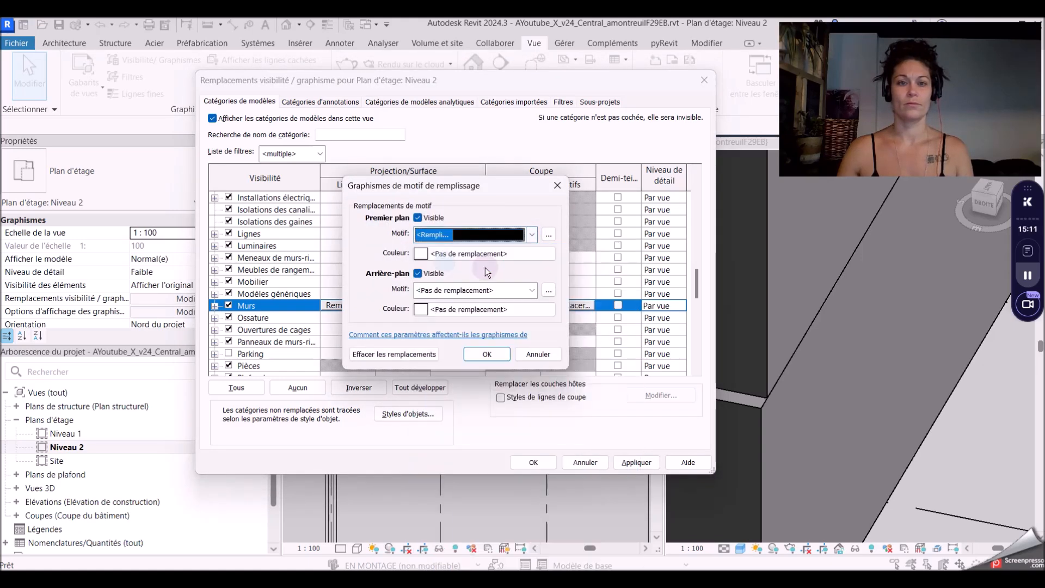
left_click(473, 253)
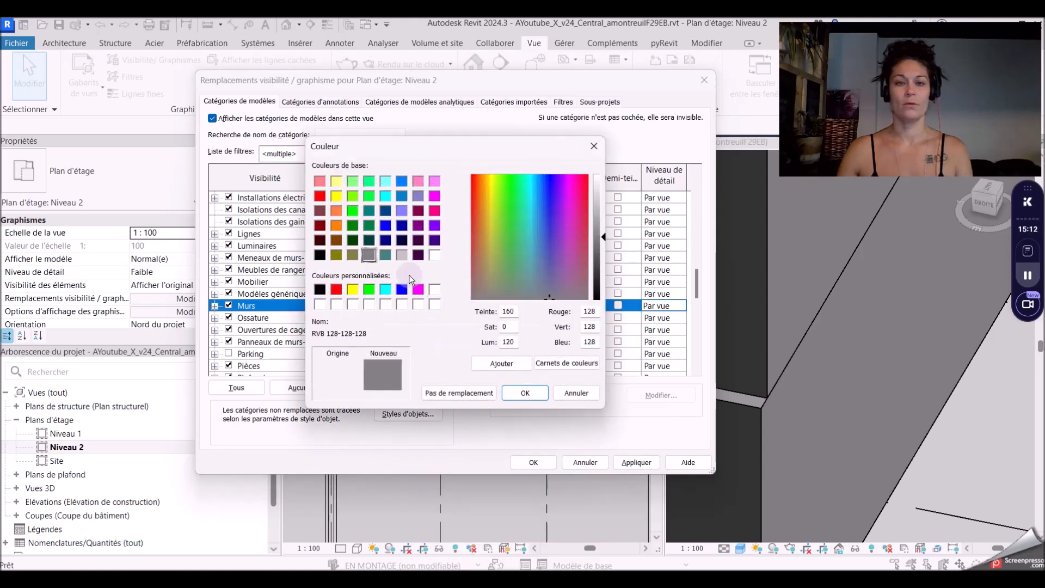
left_click(401, 182)
left_click(526, 394)
left_click(492, 342)
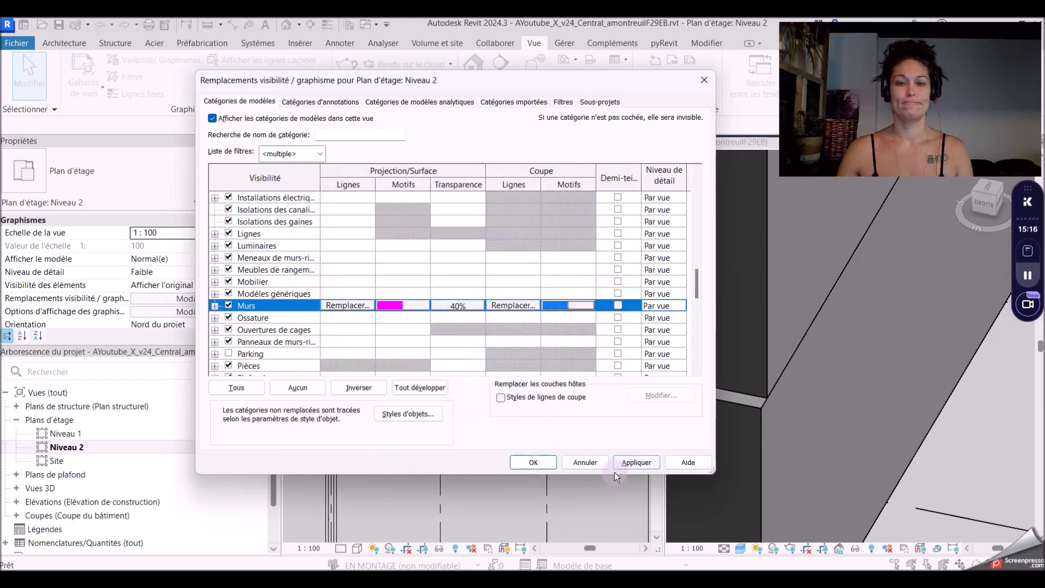
left_click(534, 462)
- Review the coloured walls in plan and examine the end of the stacked grid 1 walls at grid 7
scroll(385, 311, "down", 3)
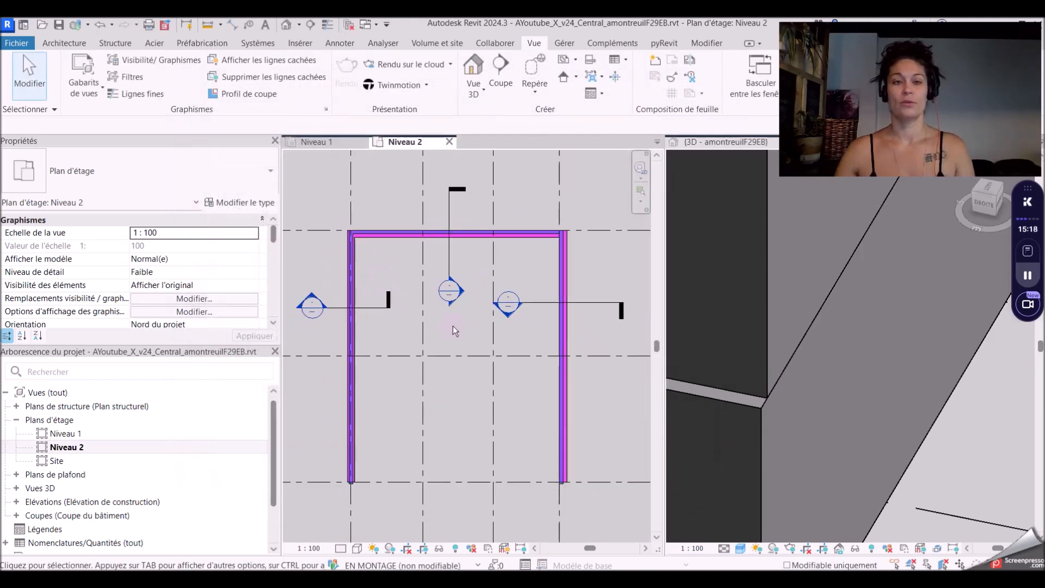
scroll(563, 228, "up", 4)
scroll(536, 261, "down", 3)
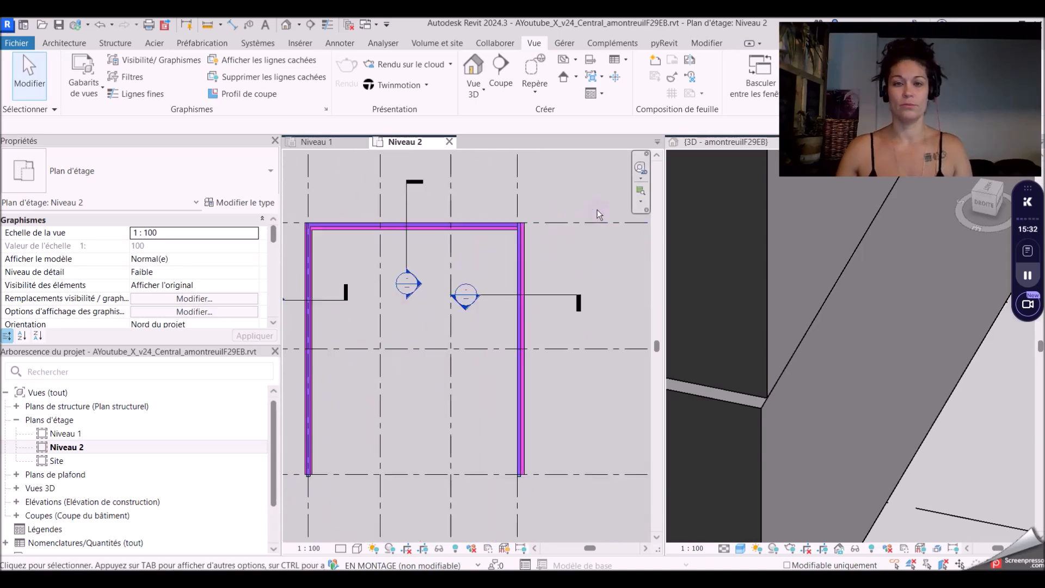
scroll(596, 210, "down", 1)
scroll(380, 429, "up", 6)
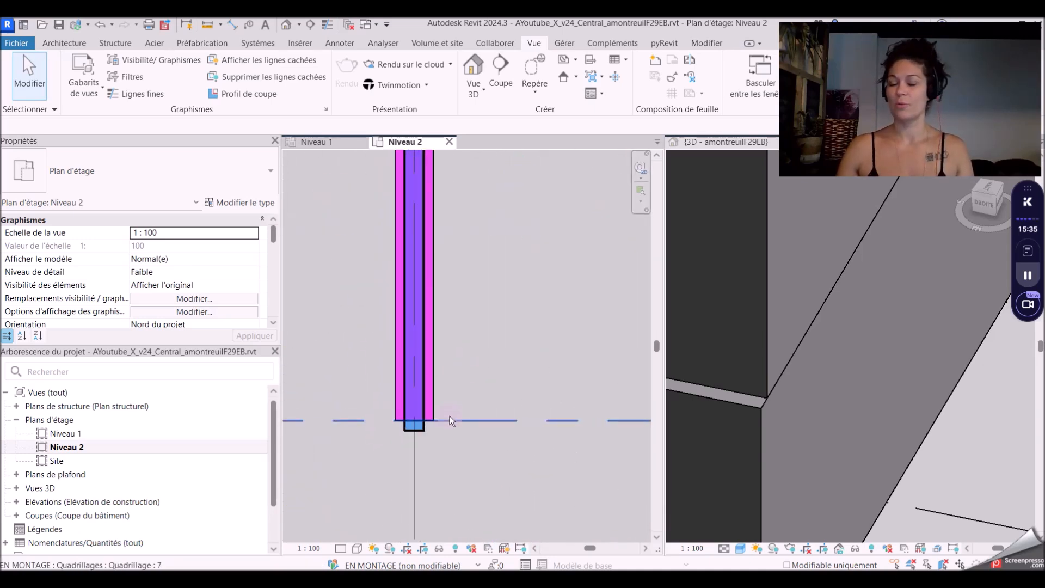
scroll(428, 412, "down", 4)
- Compare the stacked wall overlaps at the plan's two upper corners and check the location line of the upper 200 mm wall opposite grid 1
middle_click_drag(495, 275, 444, 505)
middle_click_drag(480, 208, 483, 431)
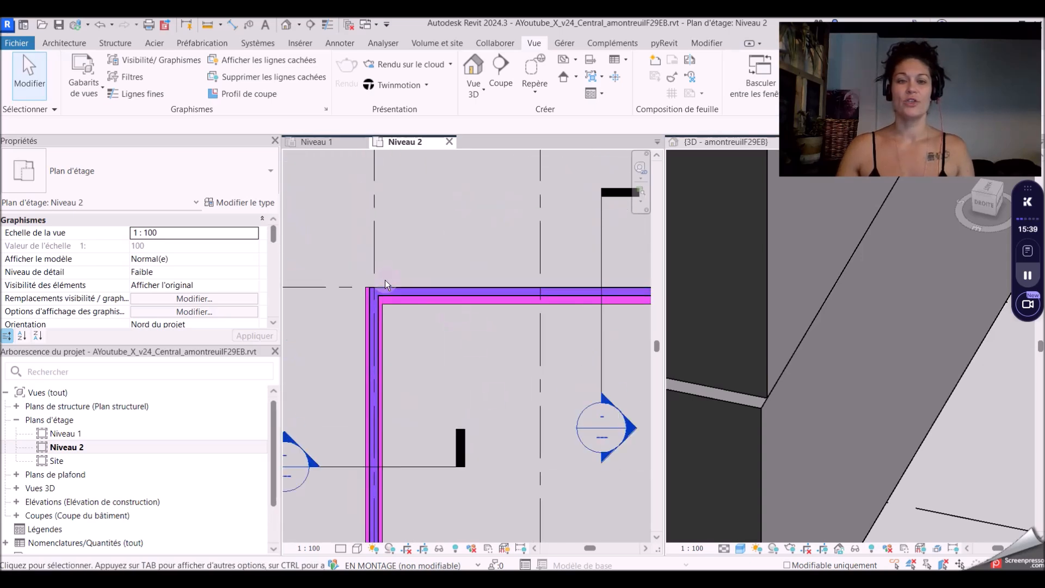
scroll(387, 280, "up", 2)
scroll(383, 233, "down", 4)
middle_click_drag(468, 338, 280, 368)
scroll(479, 308, "up", 3)
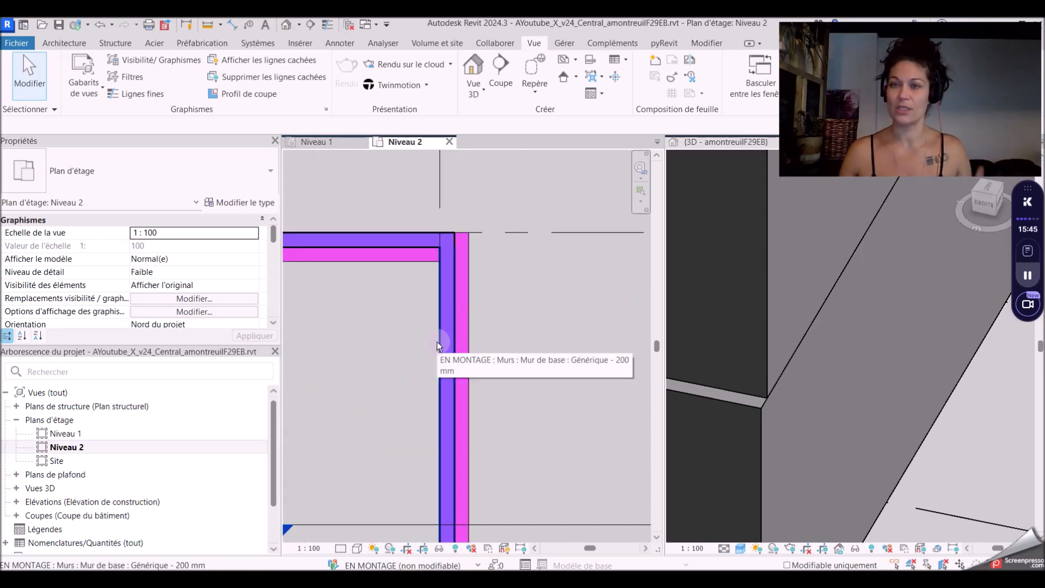
left_click(436, 342)
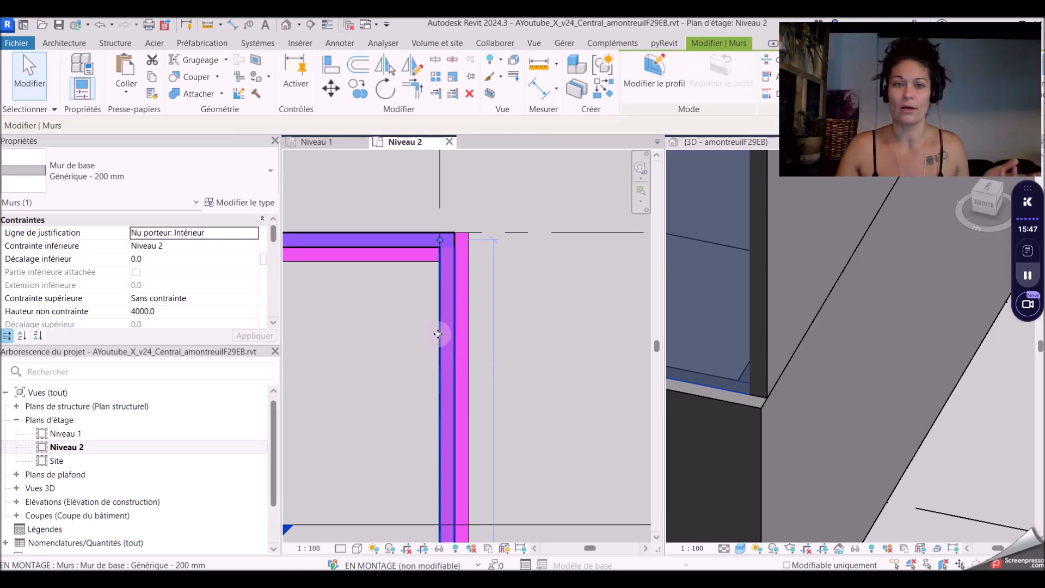